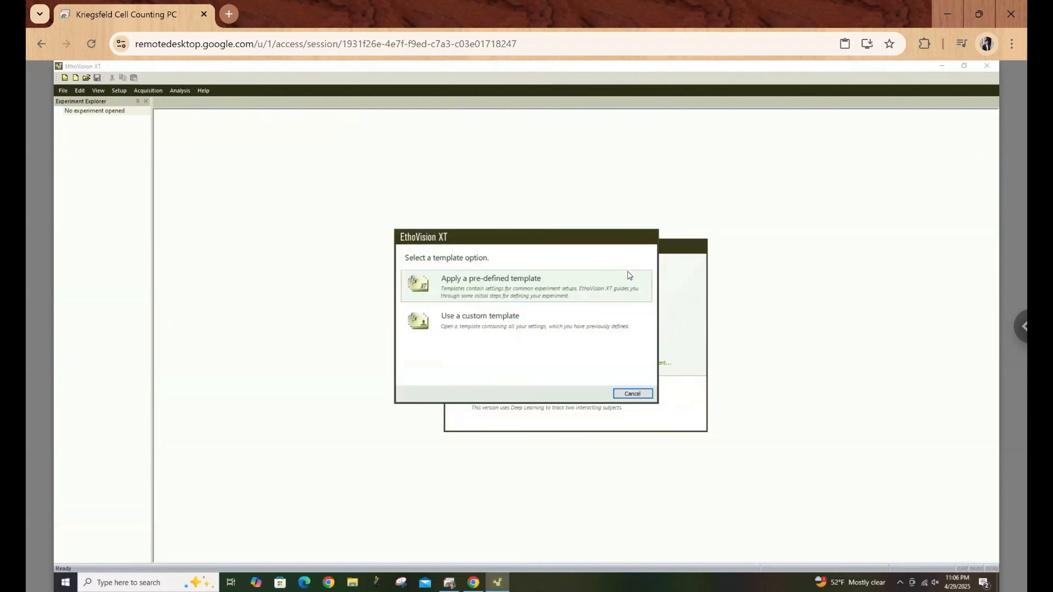
# Start a new experiment from a pre-defined template, showing all file types and using 89 bm2 t1.mov from Cohort 7's Barnes Maze folder
pyautogui.click(518, 281)
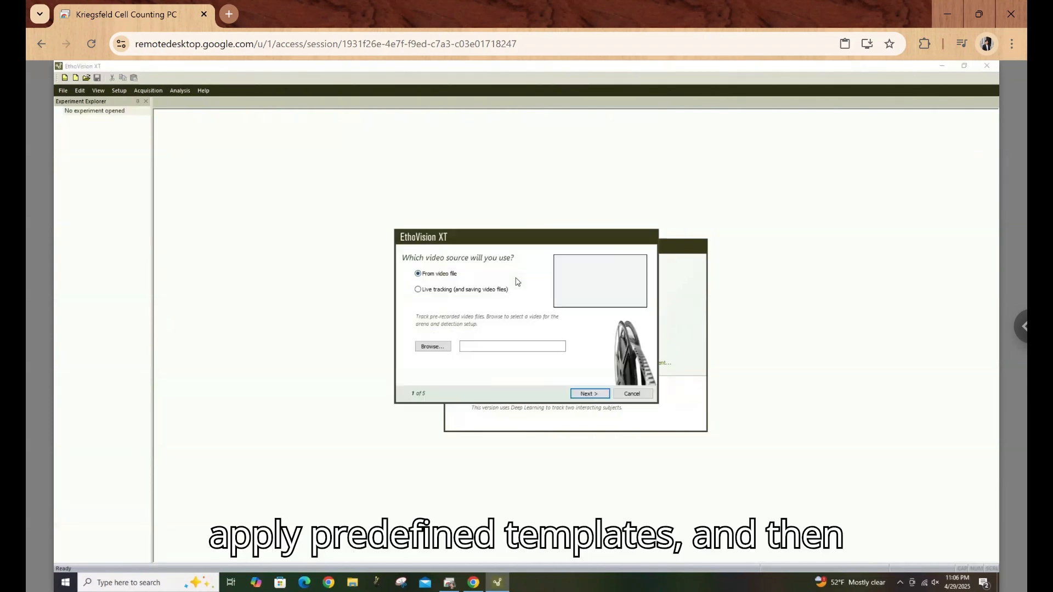
pyautogui.click(432, 347)
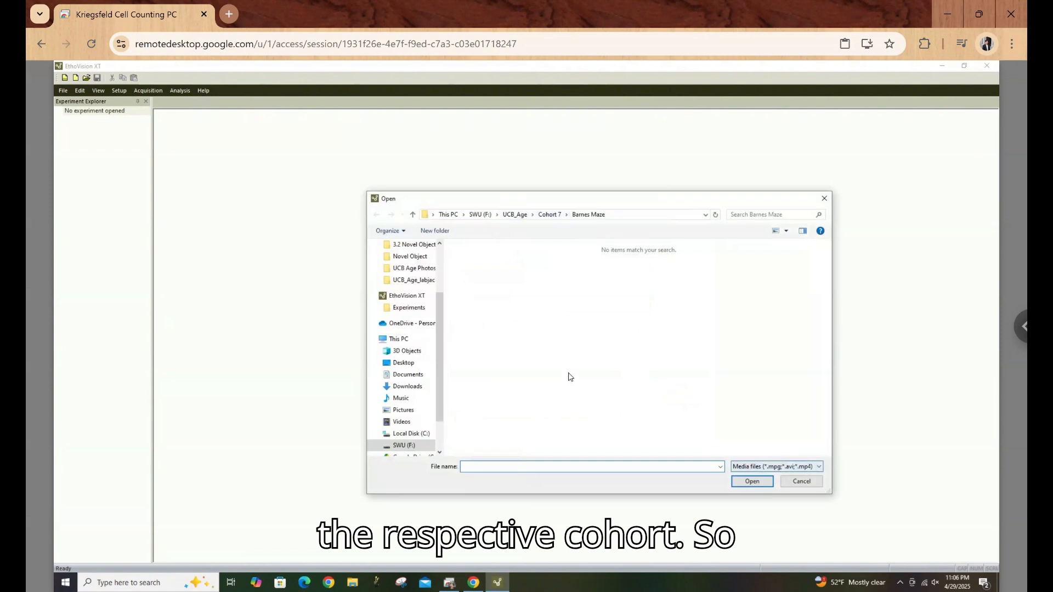
pyautogui.click(773, 467)
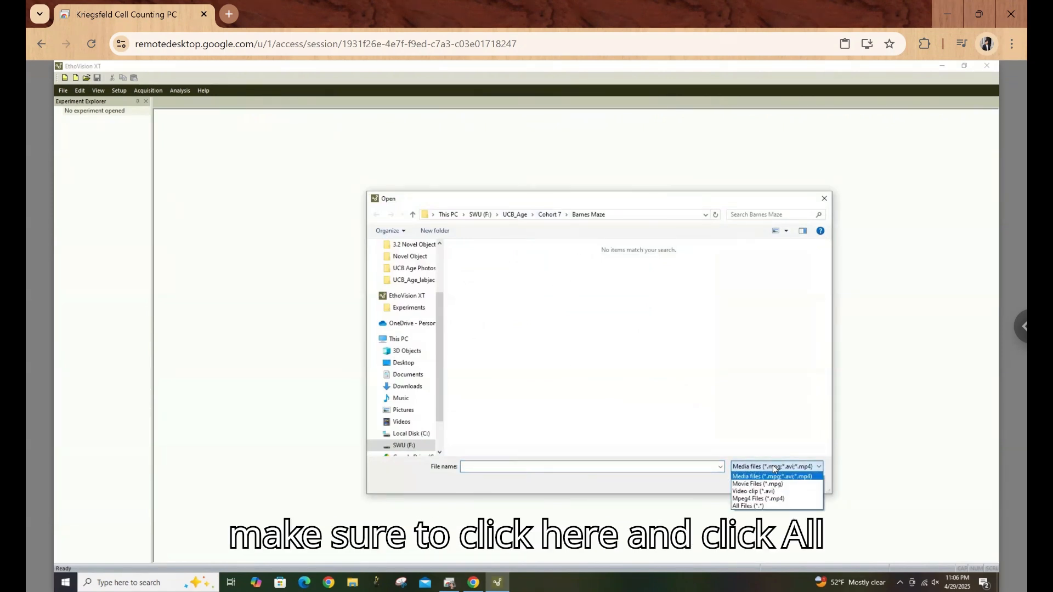
pyautogui.click(776, 507)
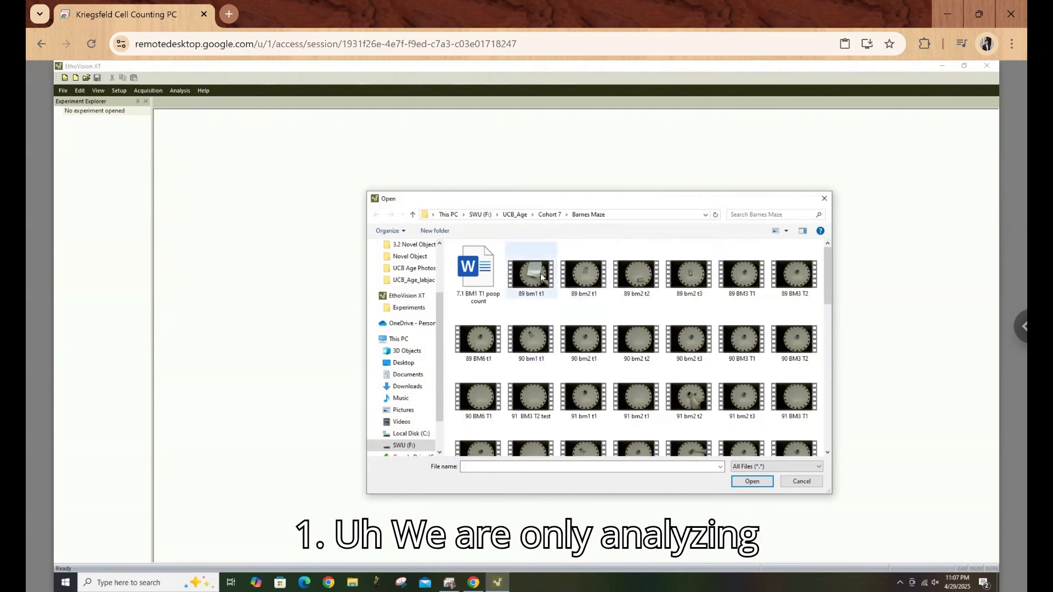
pyautogui.doubleClick(585, 276)
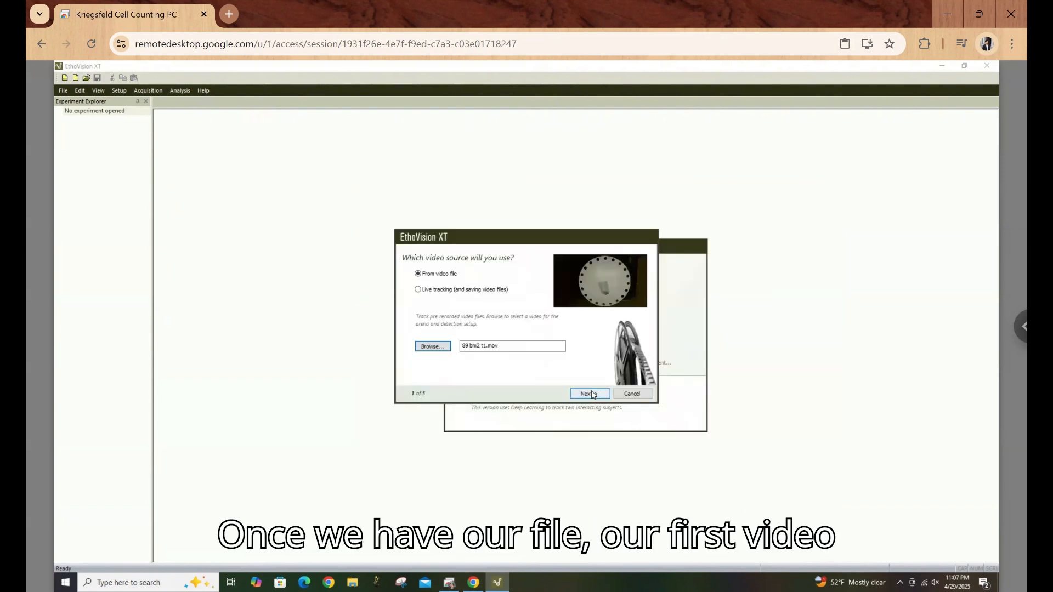
pyautogui.click(589, 394)
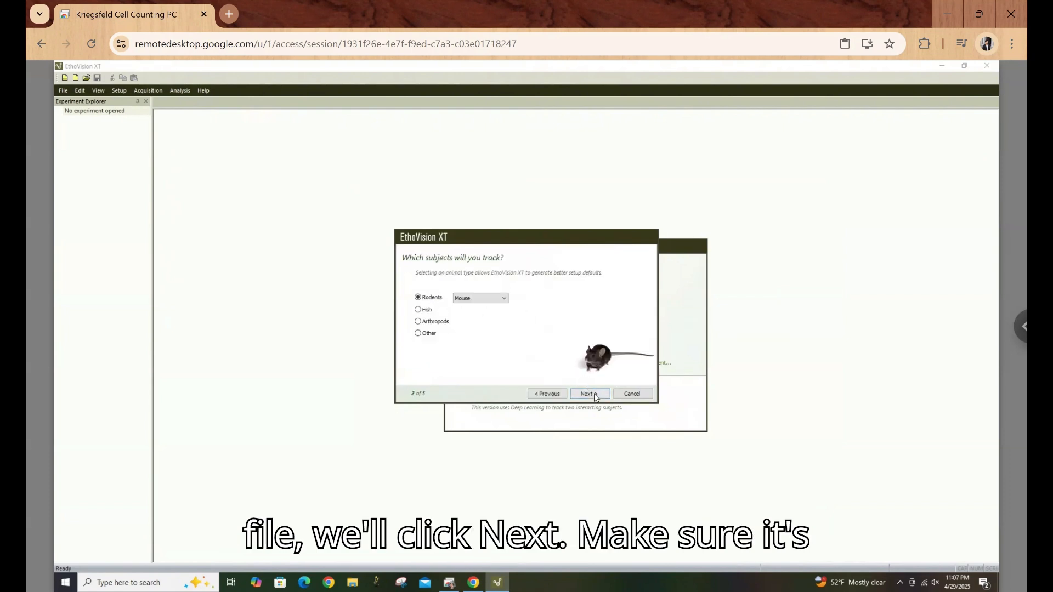
# Keep Mouse as the tracked rodent and set the arena template to Barnes maze with 20 hole zones
pyautogui.click(587, 394)
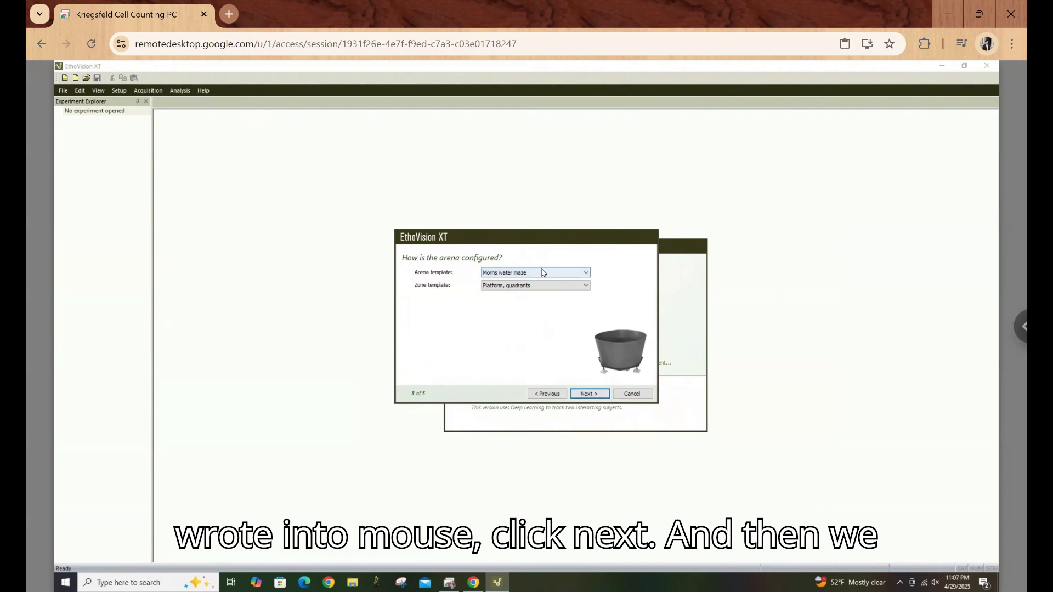
pyautogui.click(542, 272)
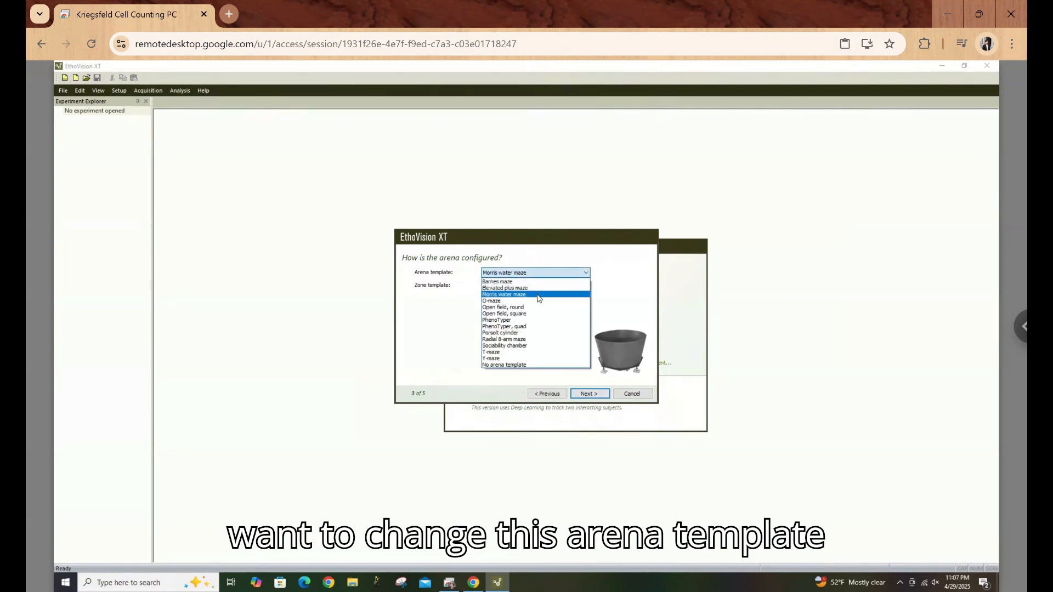
pyautogui.click(536, 281)
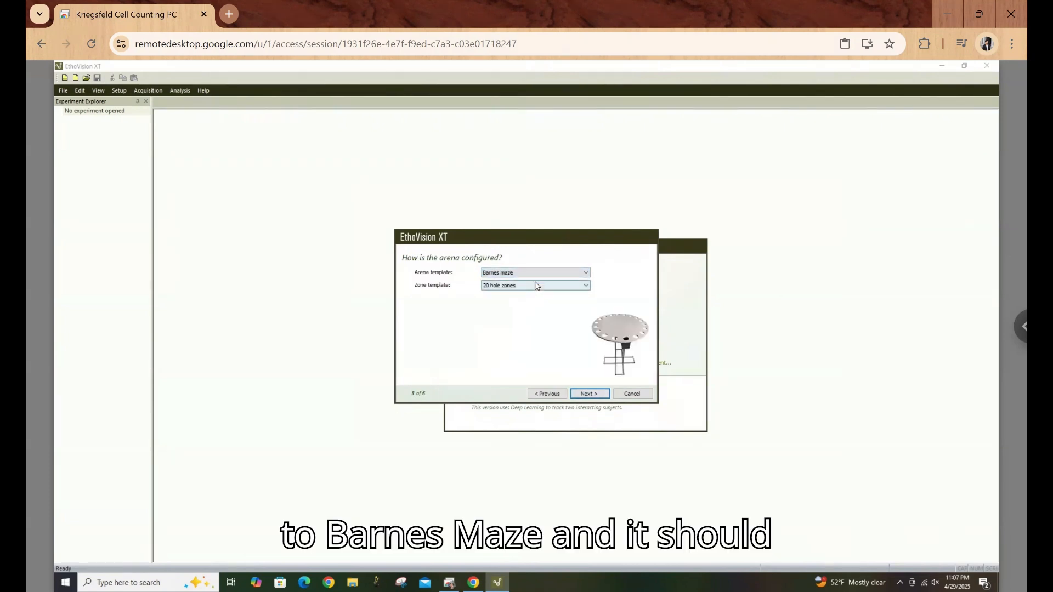
pyautogui.click(596, 394)
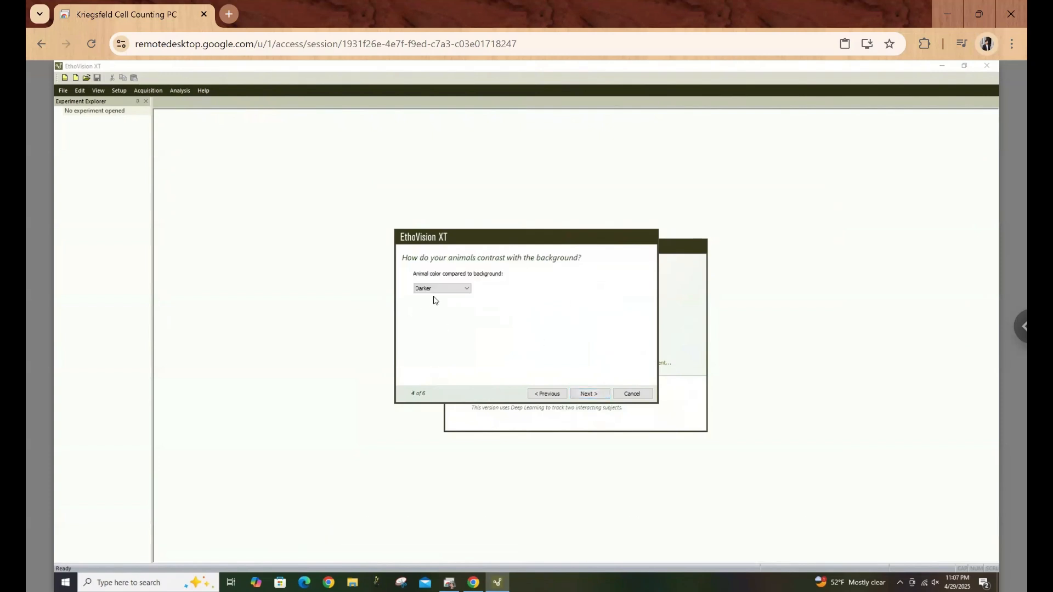
# Accept Darker as the animal color against the background and 10.00 samples/sec, and finish the template setup
pyautogui.click(586, 394)
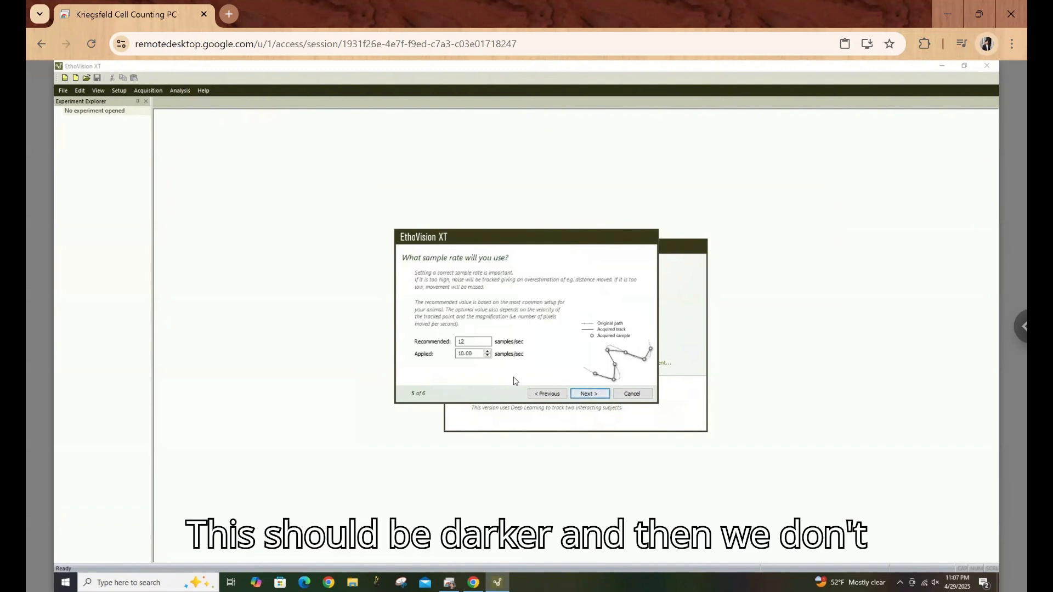
pyautogui.click(586, 394)
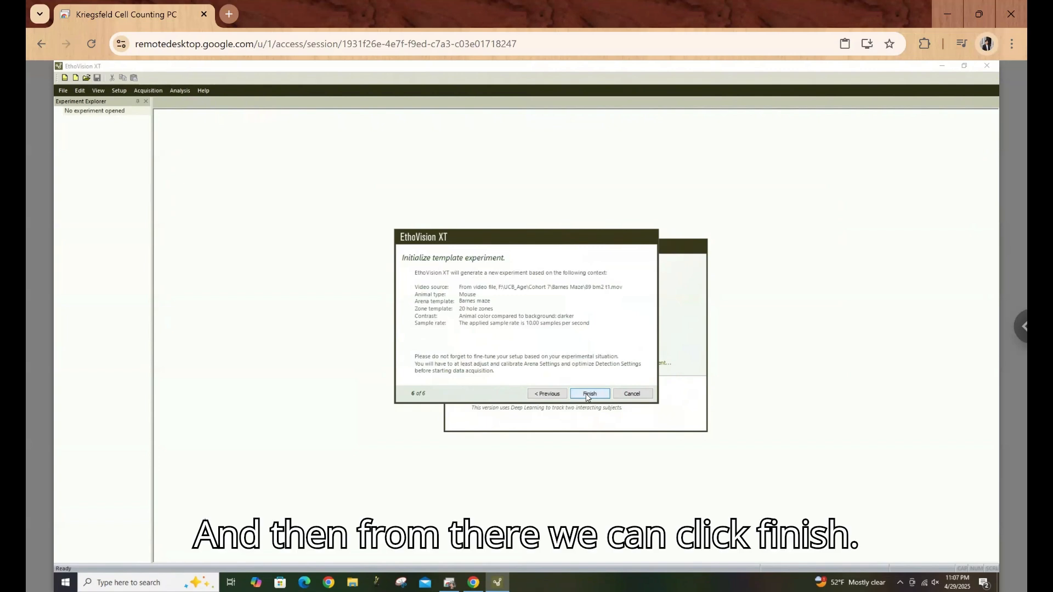
pyautogui.click(587, 395)
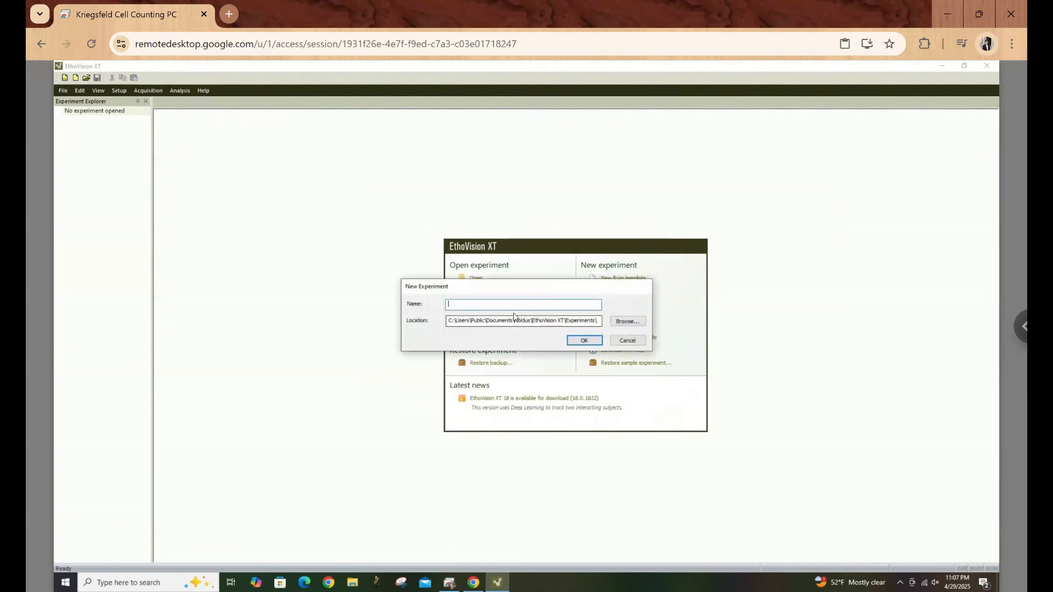
# Create the experiment under the name "Cohort 7_Barnes Maze_" followed by the analyst's initials, keeping the default location
pyautogui.write('Cohort ')
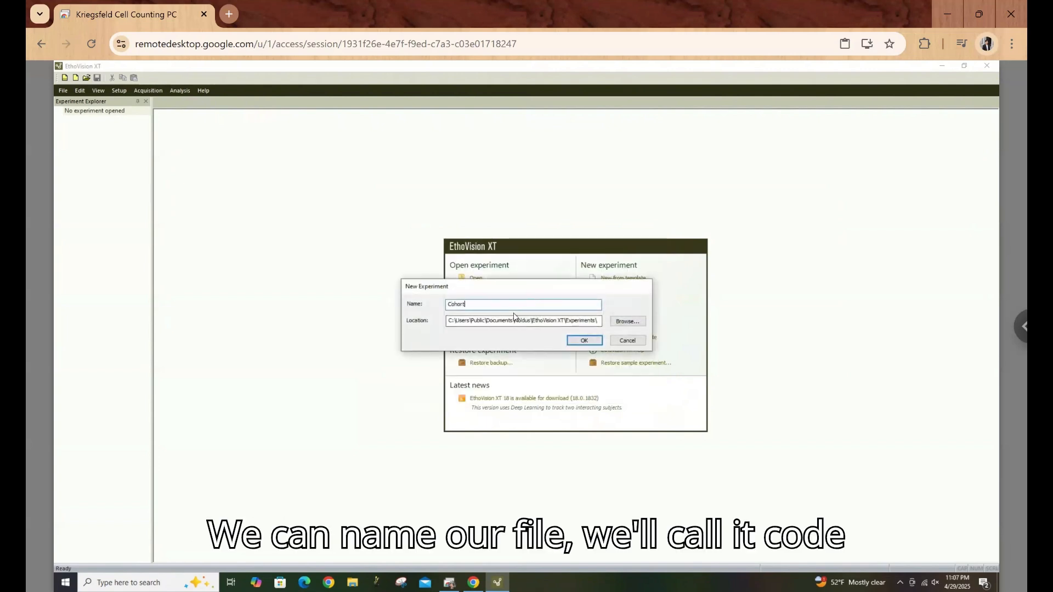
pyautogui.write('7_')
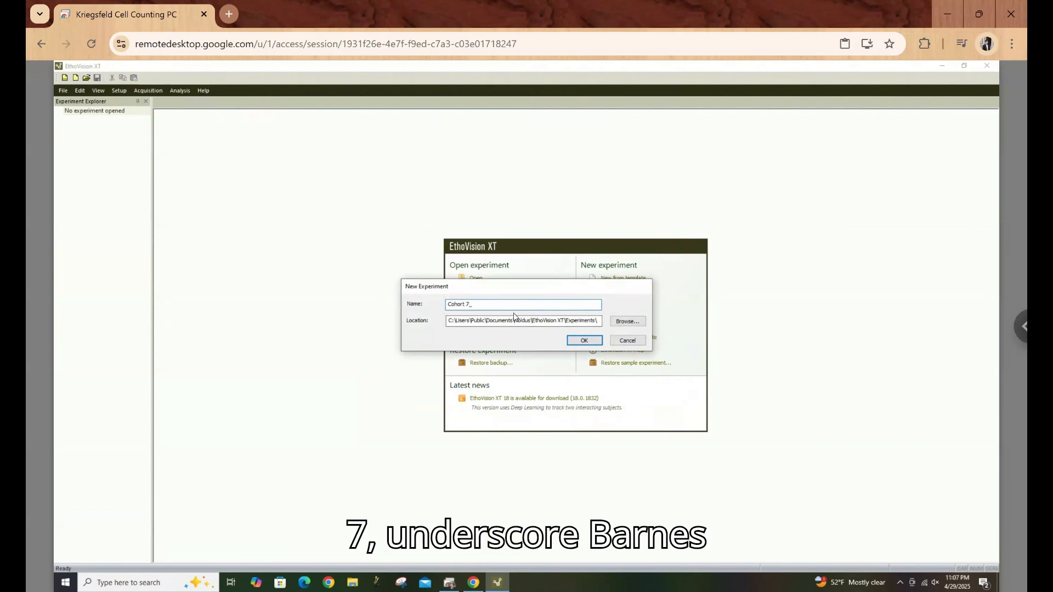
pyautogui.write('Barnes Maz')
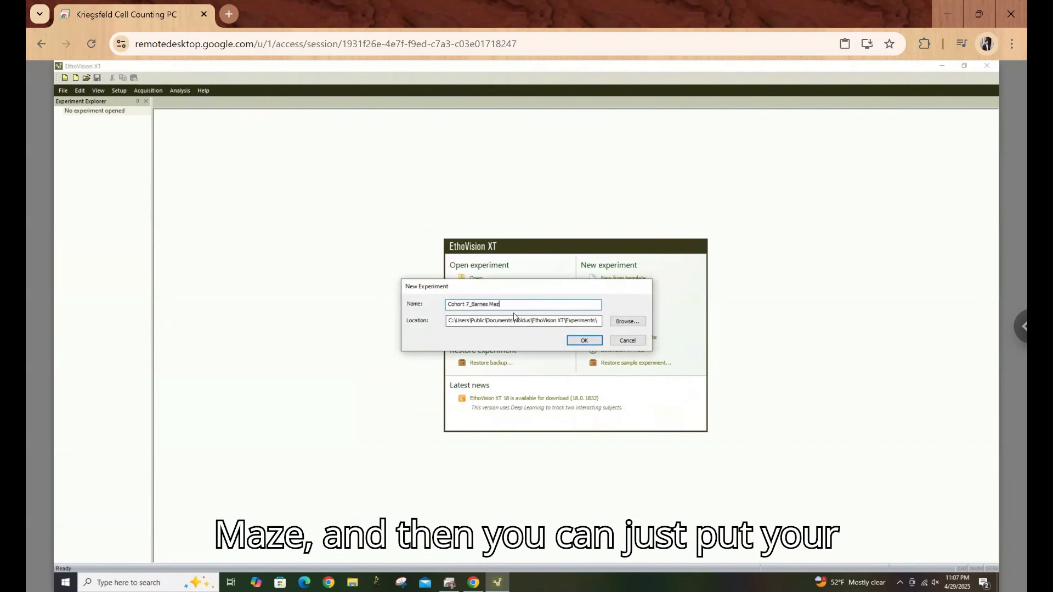
pyautogui.write('e_NathanB')
pyautogui.press('Return')
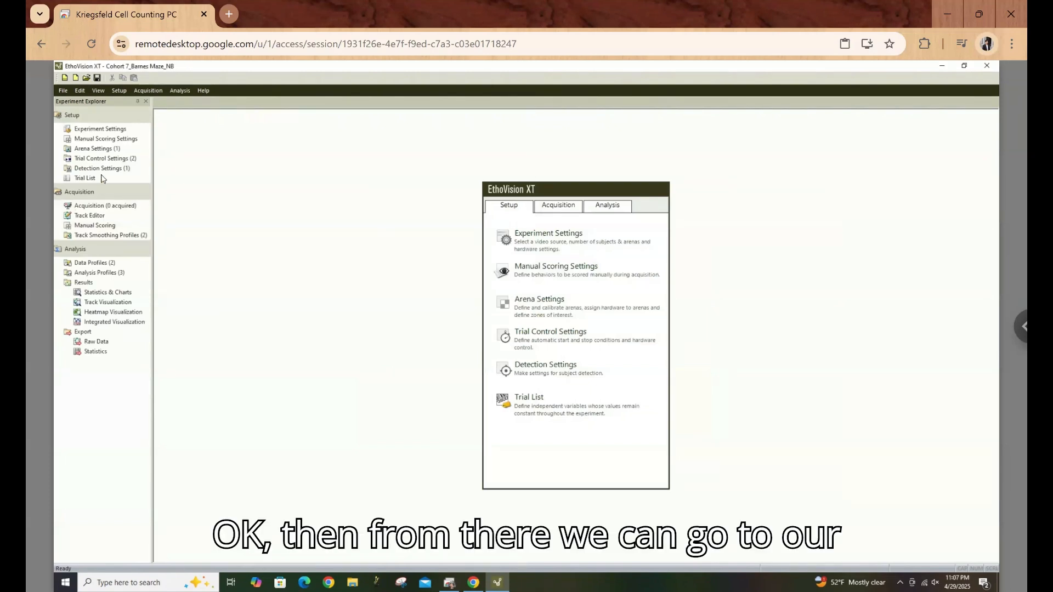
# Open Arena Settings 1 and grab the video frame at 0:00:57.399, with the start cup centered and no hands, as background image
pyautogui.click(98, 149)
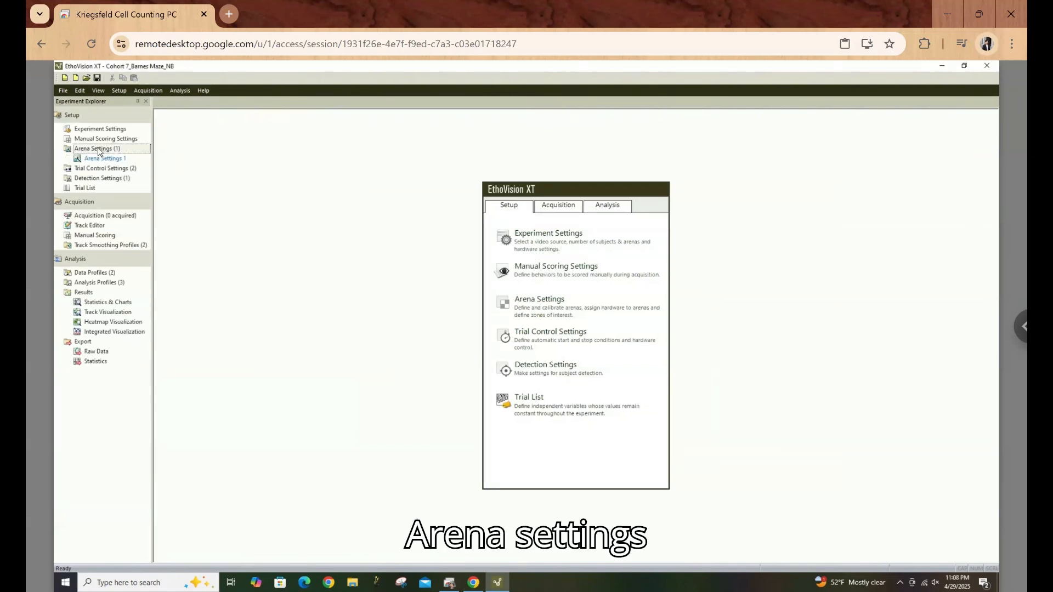
pyautogui.doubleClick(118, 160)
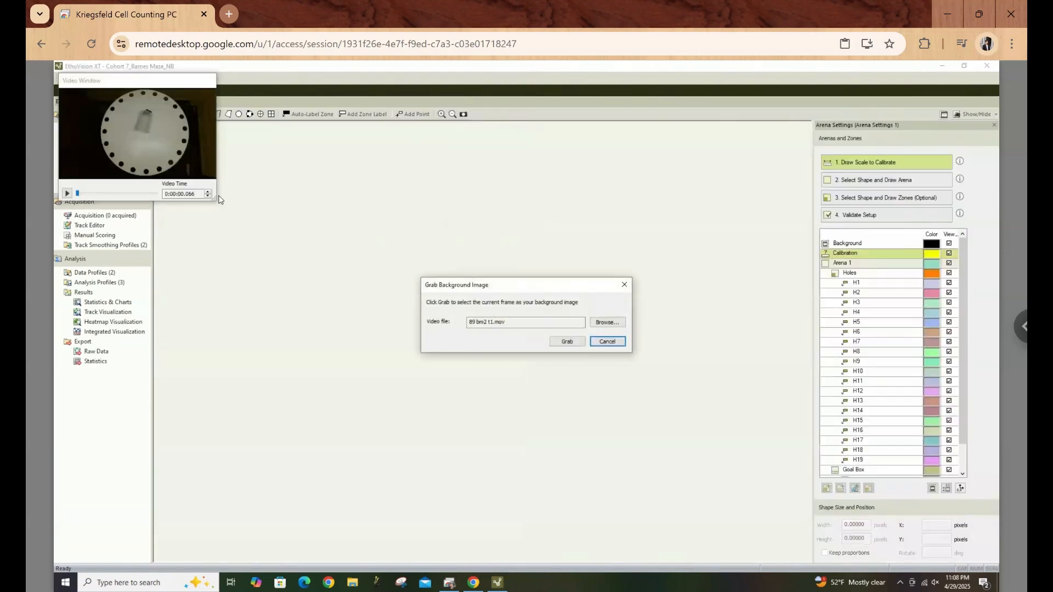
pyautogui.moveTo(218, 200); pyautogui.dragTo(441, 415)
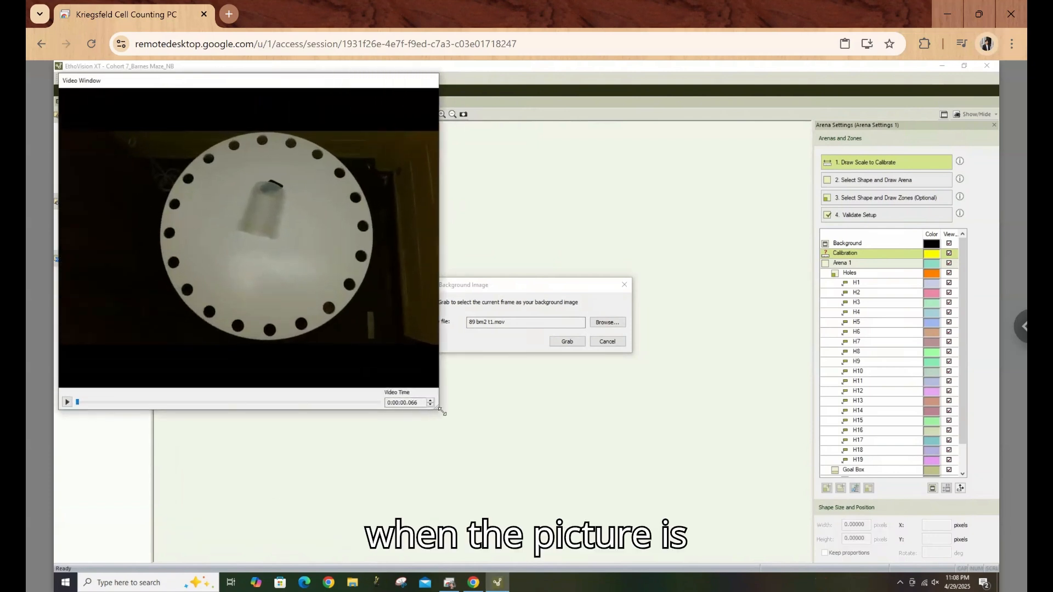
pyautogui.click(159, 409)
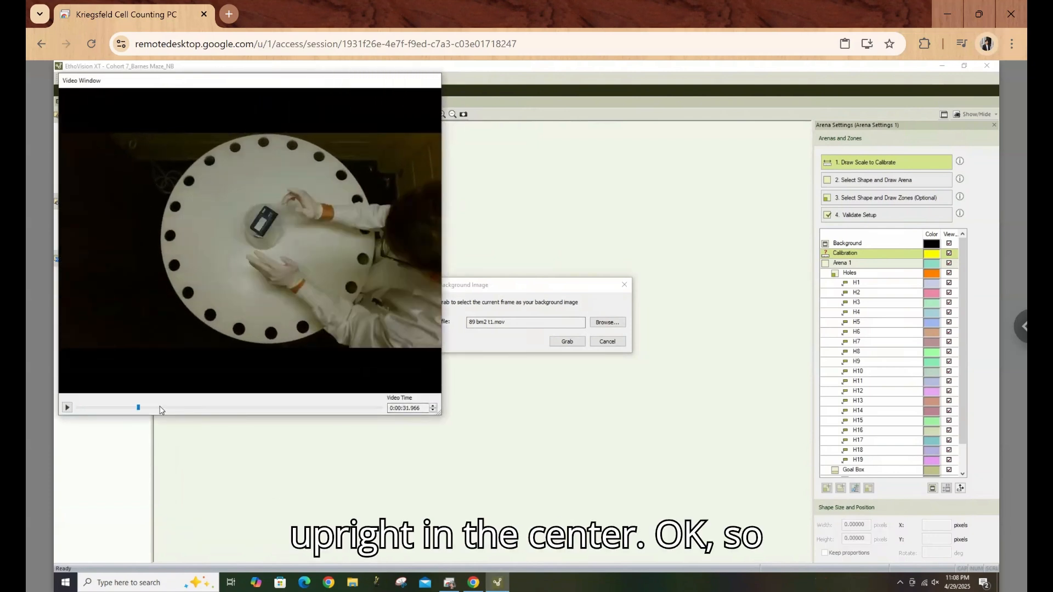
pyautogui.click(225, 408)
pyautogui.moveTo(251, 408); pyautogui.dragTo(187, 411)
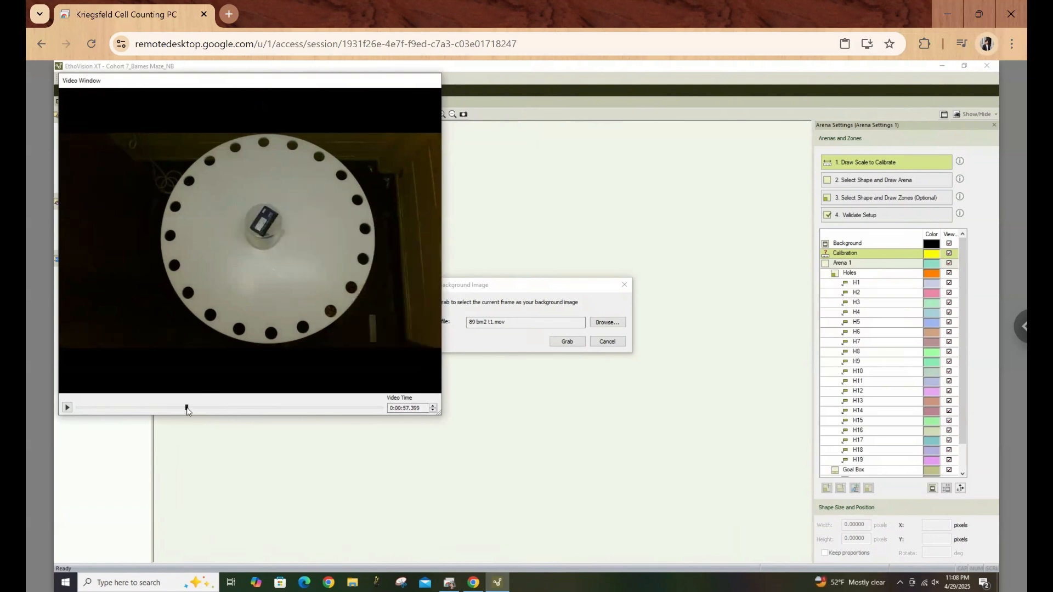
pyautogui.click(566, 342)
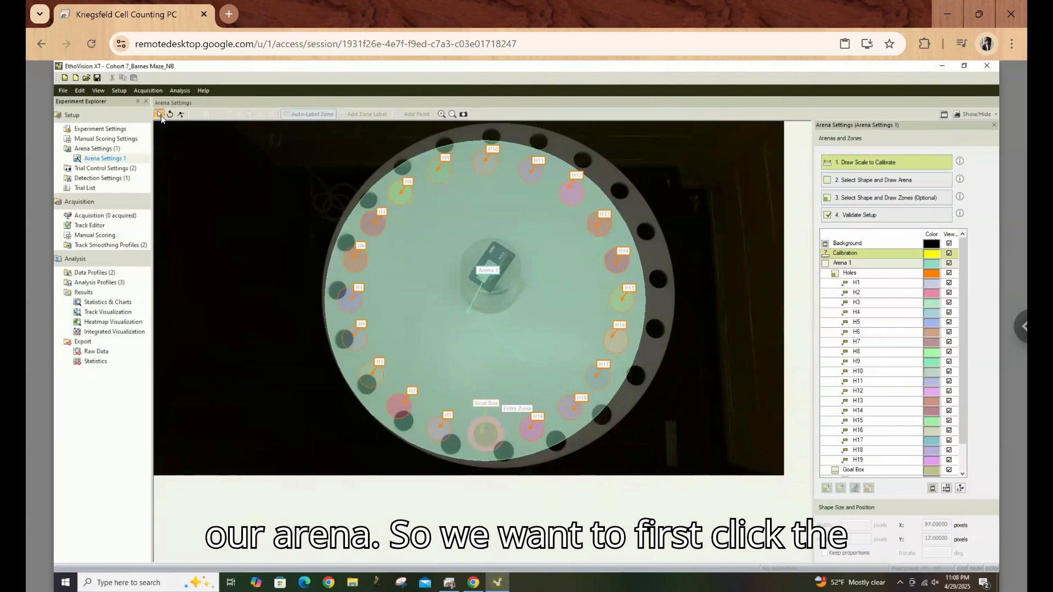
# Resize the complete arena and hole-zone template to about 713 by 702 pixels so its outline fits the maze platform
pyautogui.moveTo(236, 144); pyautogui.dragTo(732, 467)
pyautogui.moveTo(645, 319); pyautogui.dragTo(641, 312)
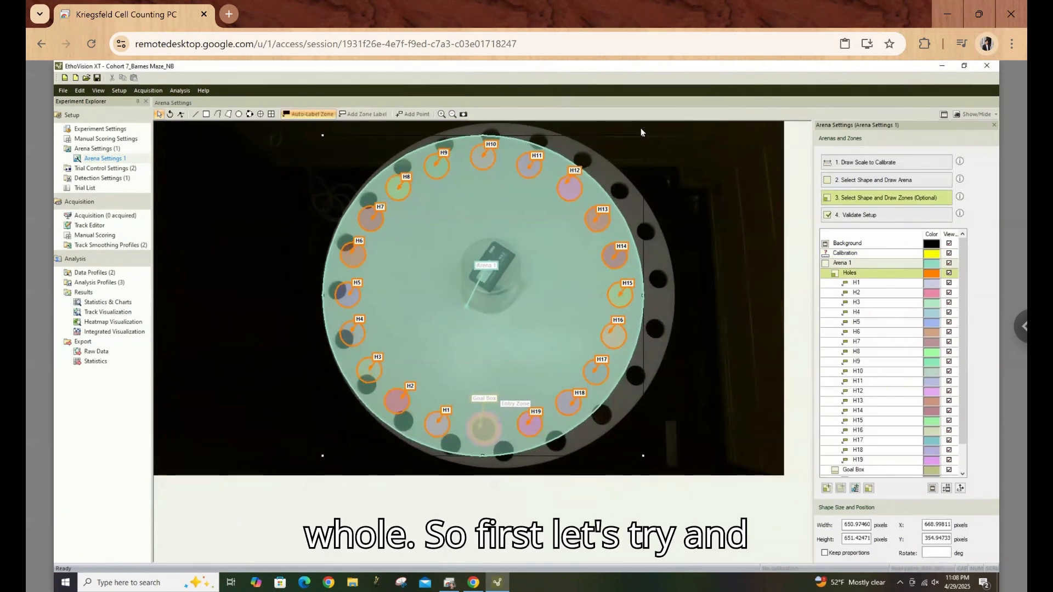
pyautogui.moveTo(646, 133); pyautogui.dragTo(670, 122)
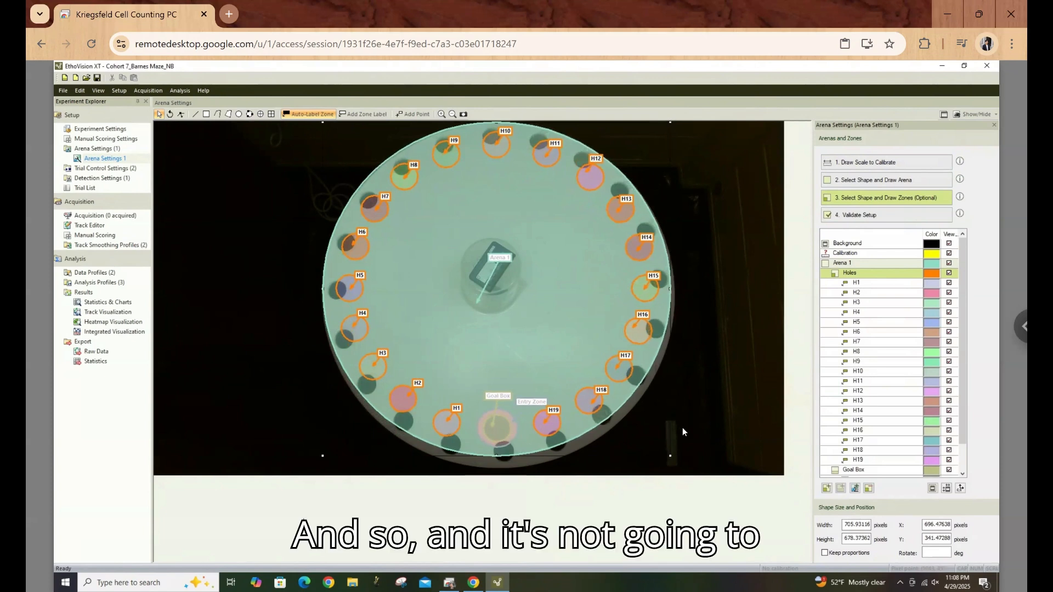
pyautogui.moveTo(670, 456); pyautogui.dragTo(675, 466)
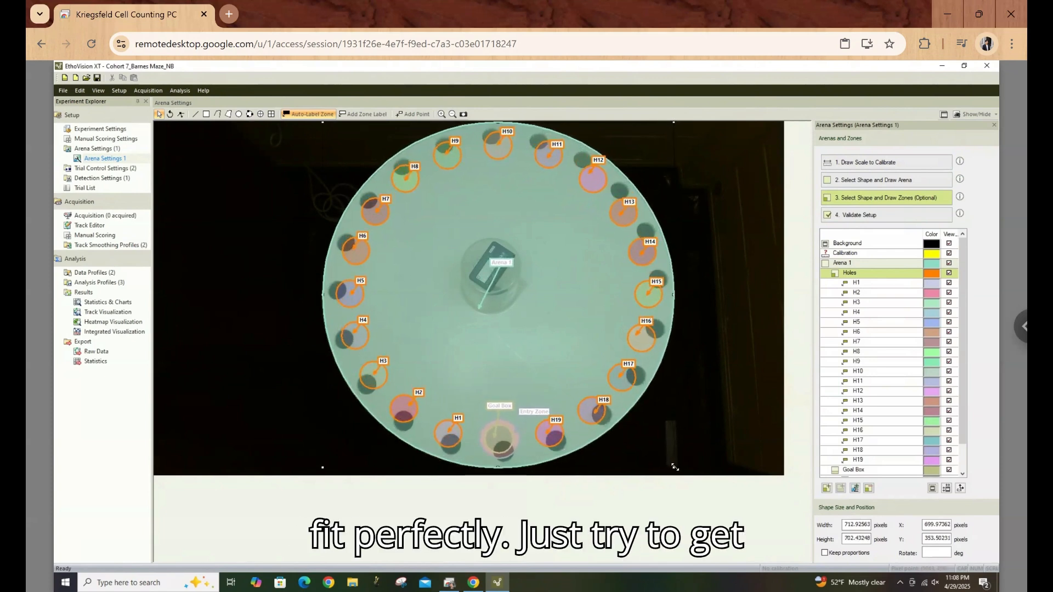
pyautogui.click(724, 415)
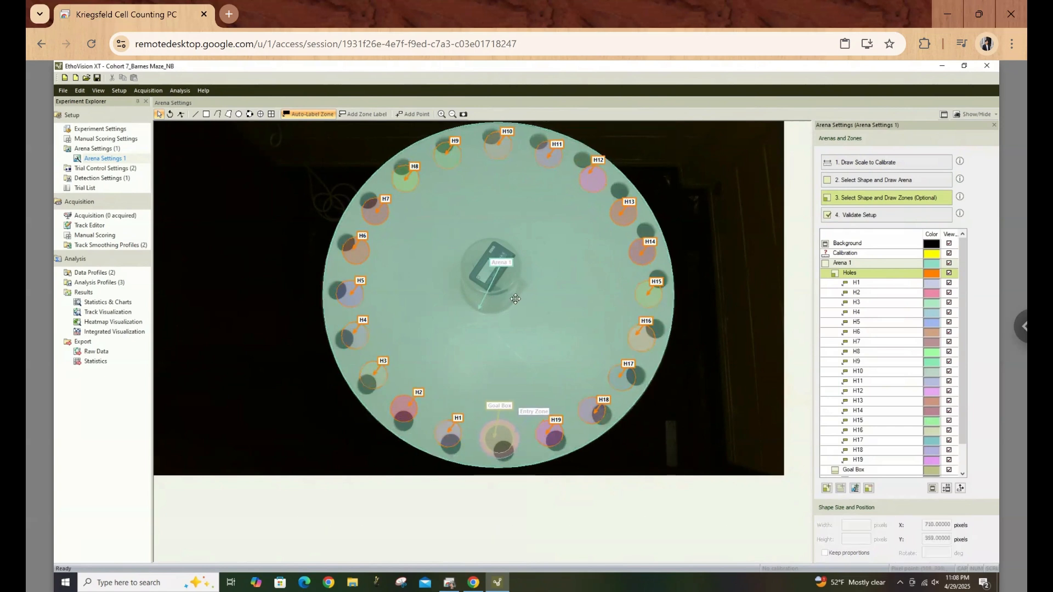
pyautogui.click(505, 438)
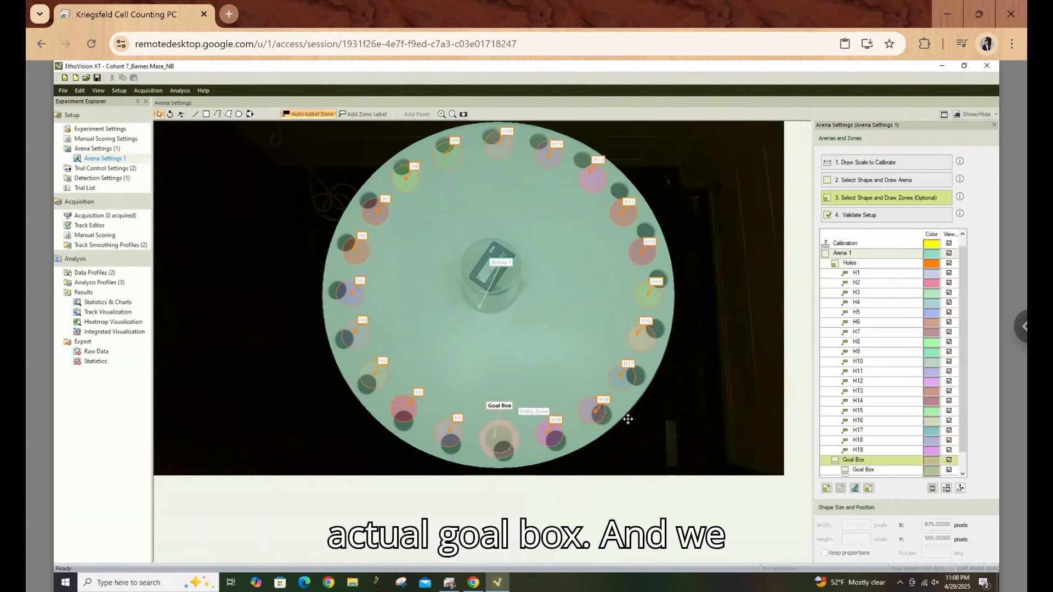
pyautogui.click(171, 115)
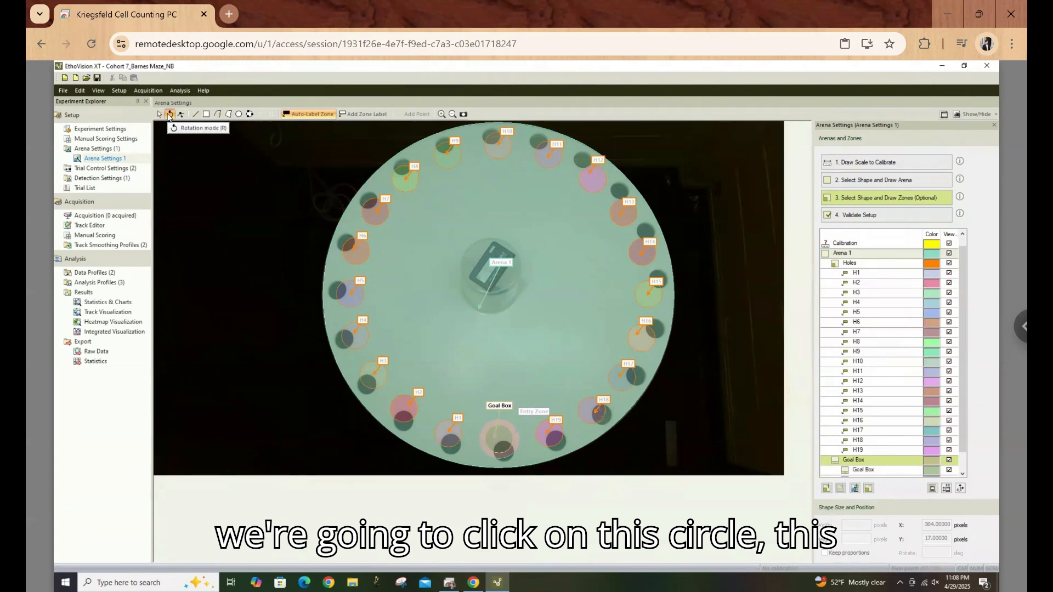
pyautogui.click(159, 114)
pyautogui.moveTo(216, 164); pyautogui.dragTo(744, 456)
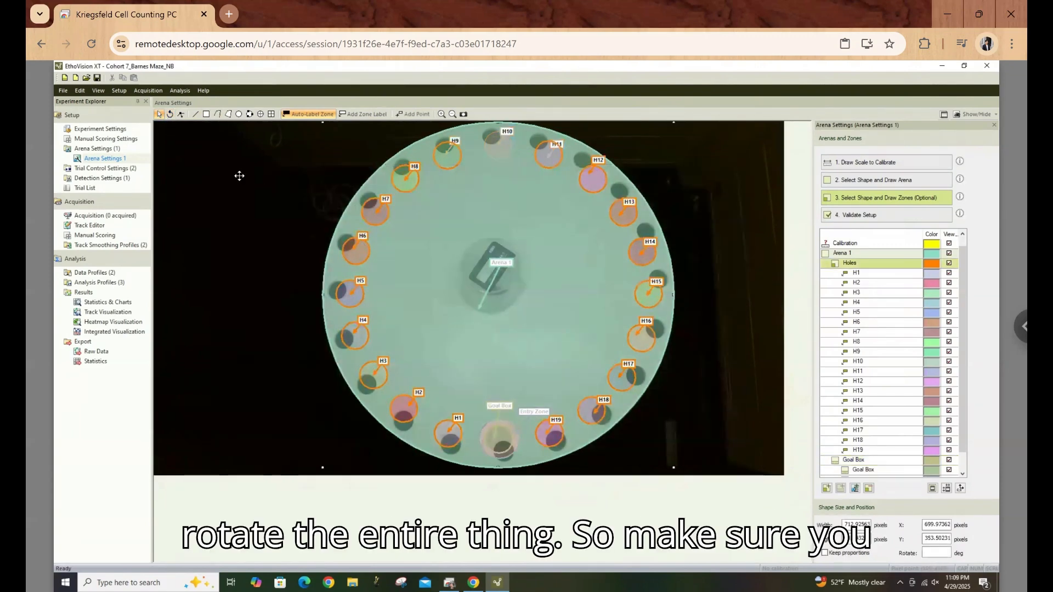
pyautogui.moveTo(212, 127); pyautogui.dragTo(752, 477)
pyautogui.click(169, 114)
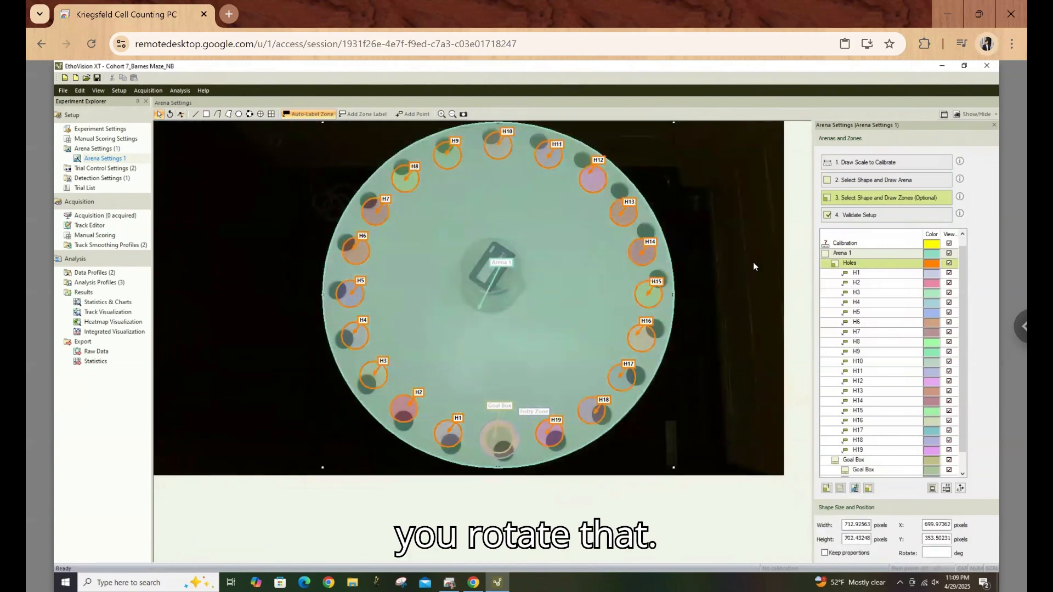
pyautogui.click(672, 225)
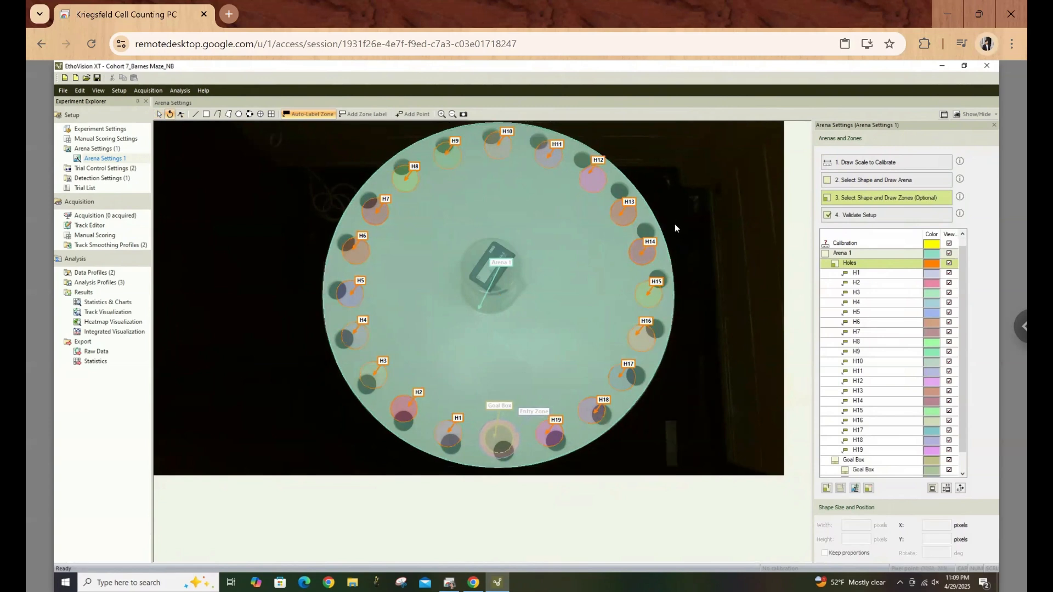
# Rotate the whole arena template with all its zones counterclockwise so the Goal Box lies over the maze's lower-right hole
pyautogui.click(159, 115)
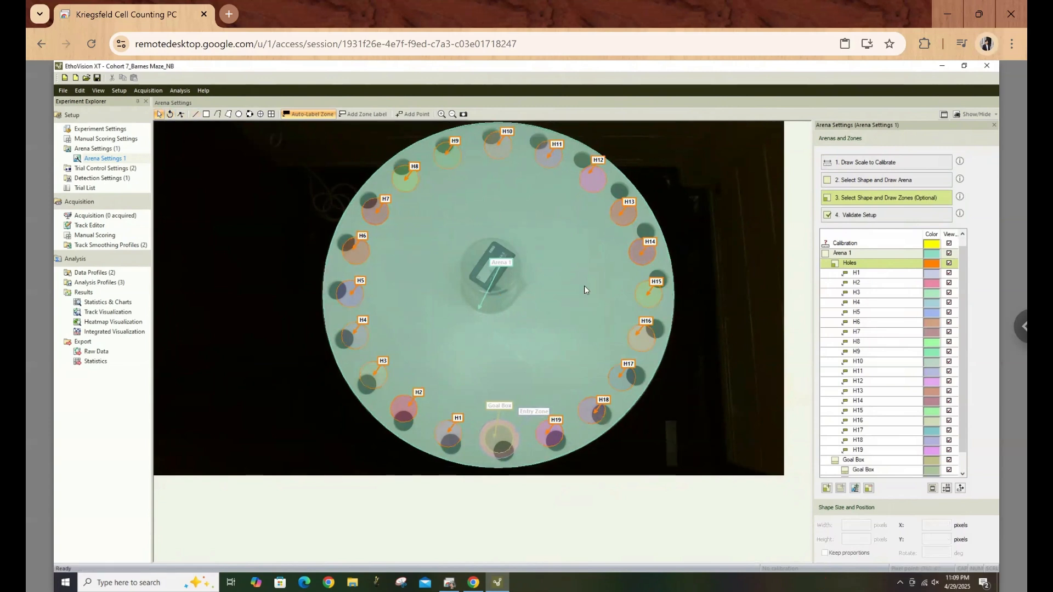
pyautogui.click(525, 253)
pyautogui.click(169, 114)
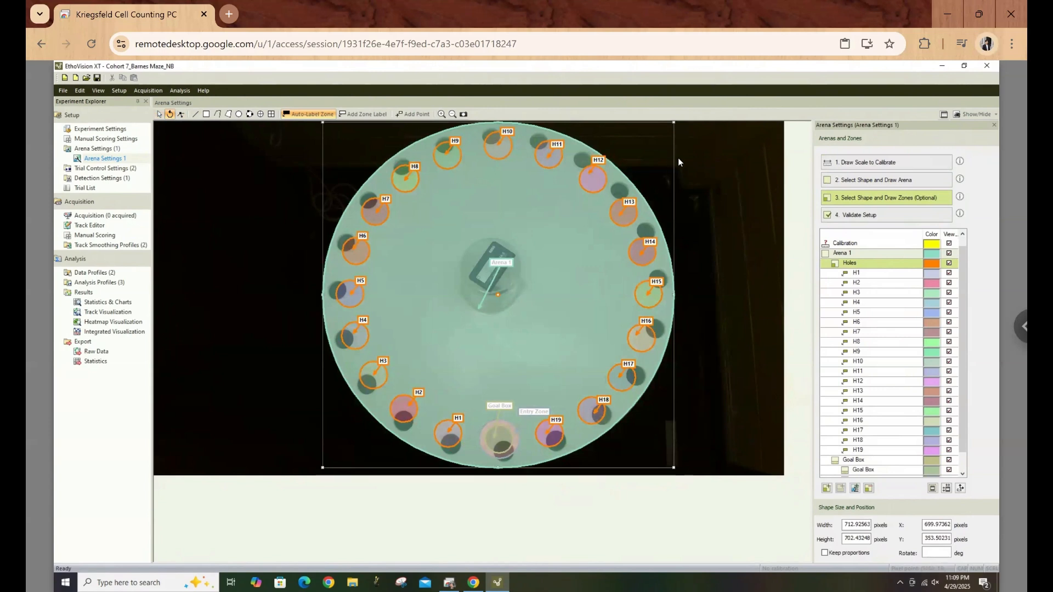
pyautogui.moveTo(626, 178); pyautogui.dragTo(521, 122)
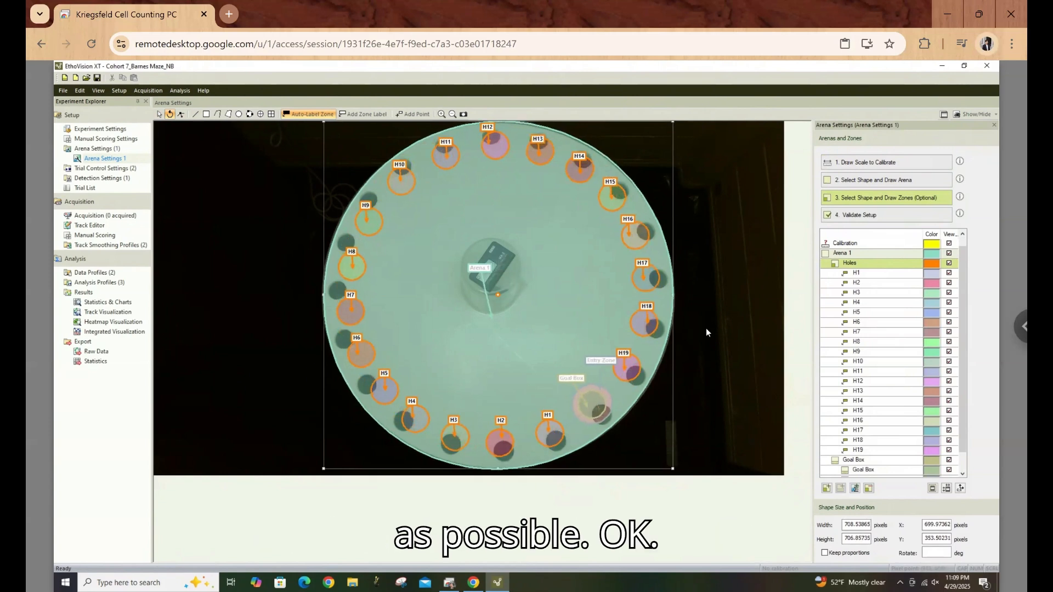
# Calibrate the scale with a horizontal line across the maze platform's full diameter and a real-world distance of 121.92 cm
pyautogui.click(722, 314)
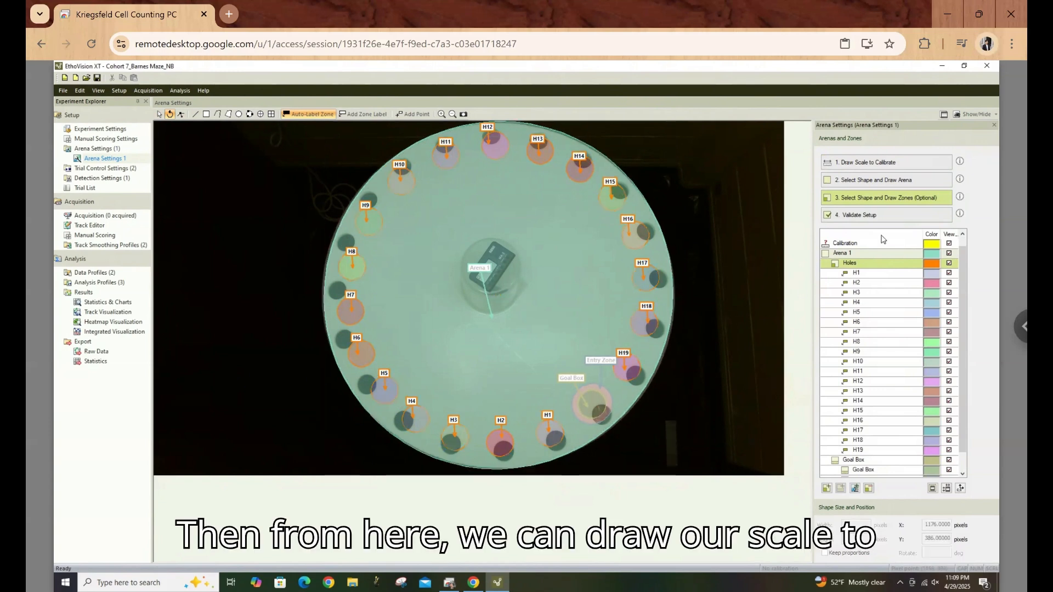
pyautogui.click(881, 168)
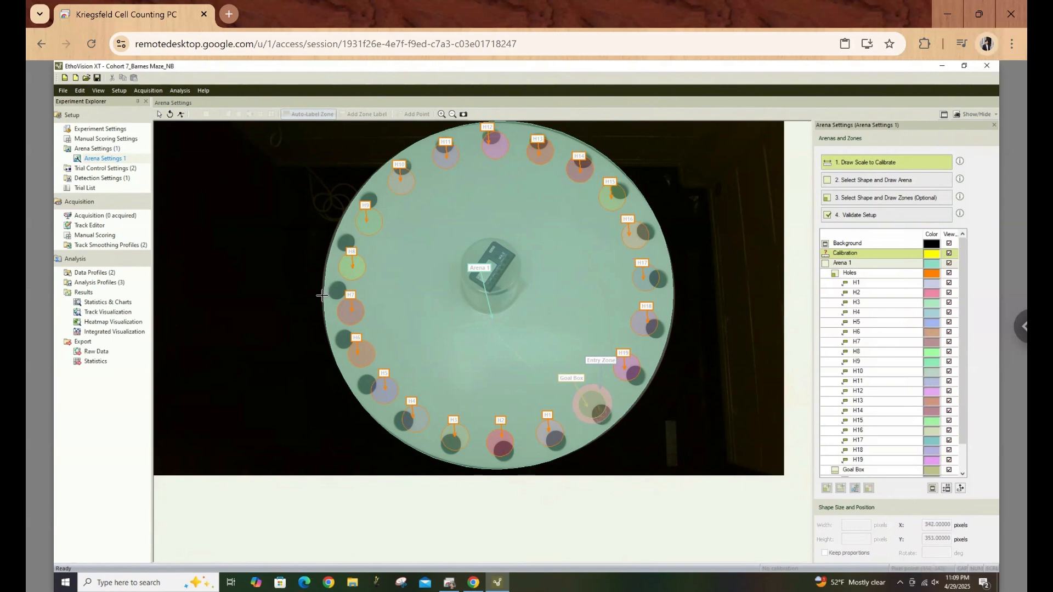
pyautogui.moveTo(321, 297); pyautogui.dragTo(673, 296)
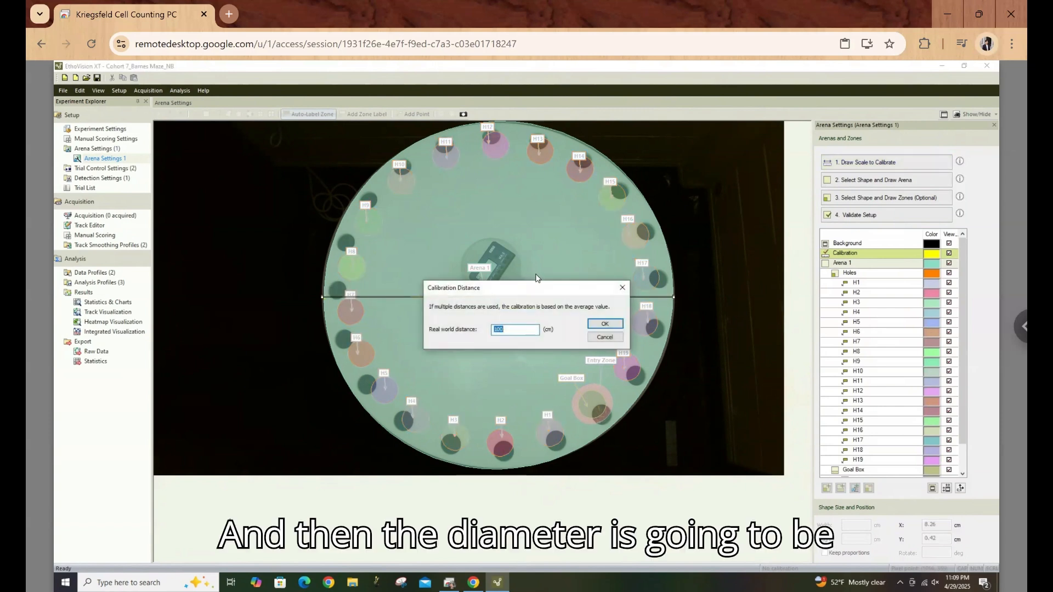
pyautogui.write('121')
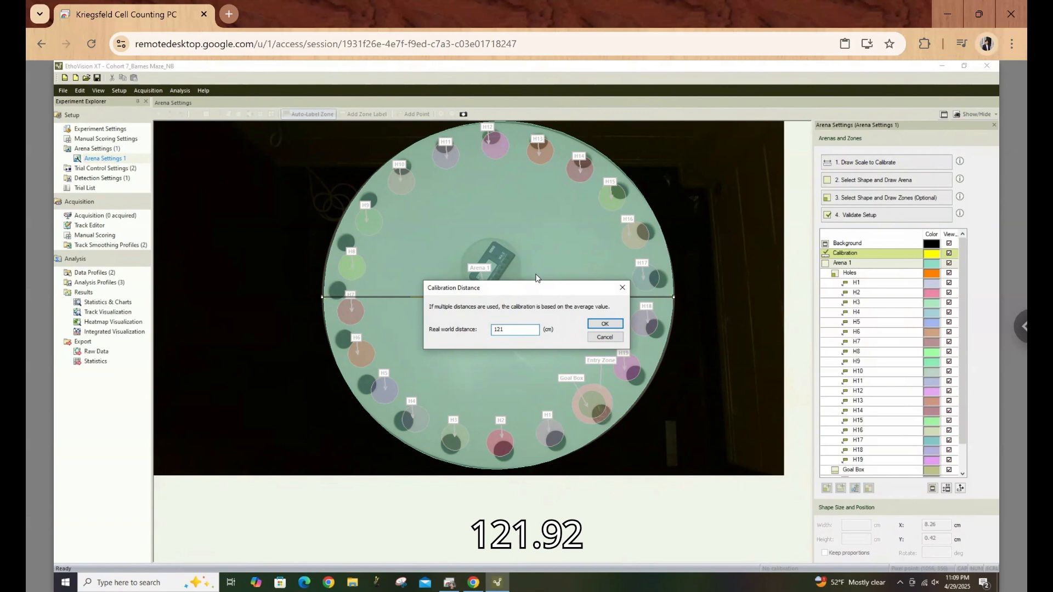
pyautogui.write('.92')
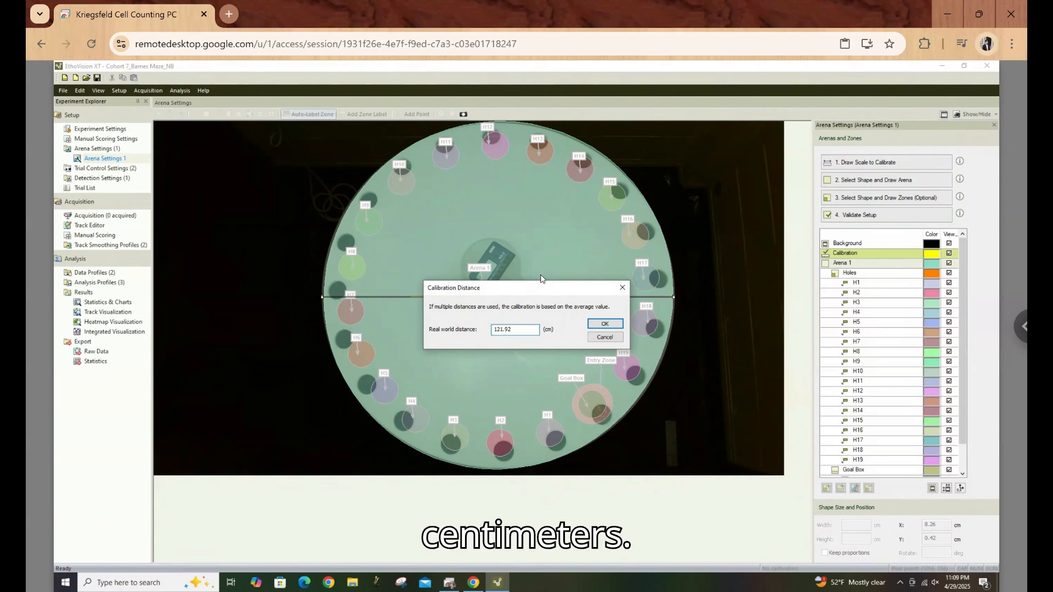
pyautogui.click(604, 324)
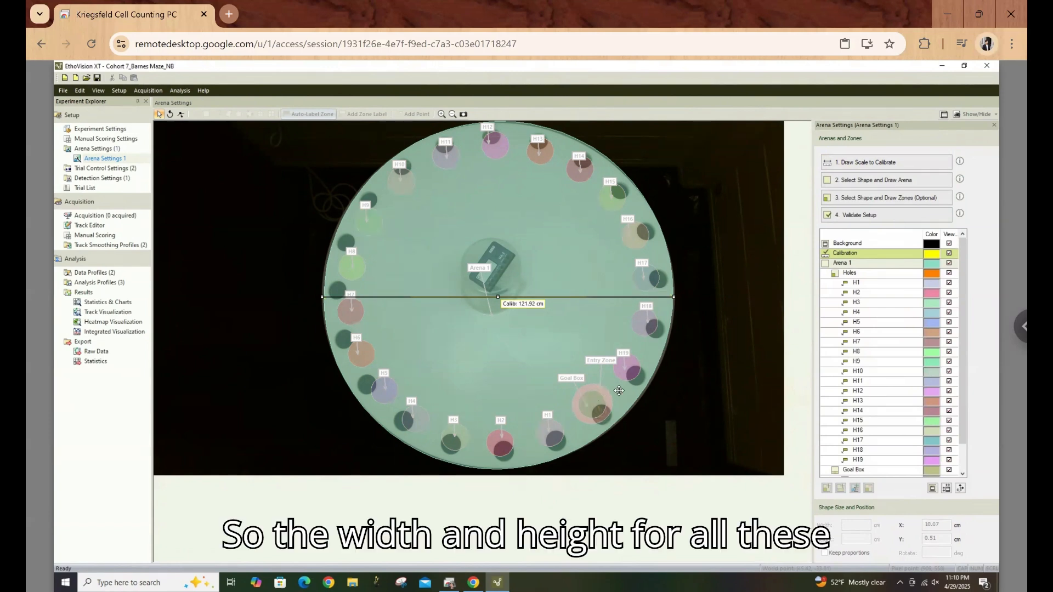
# Set the width and height of hole zone H19 and the other hole zones to 8.70 cm
pyautogui.click(636, 375)
pyautogui.doubleClick(865, 525)
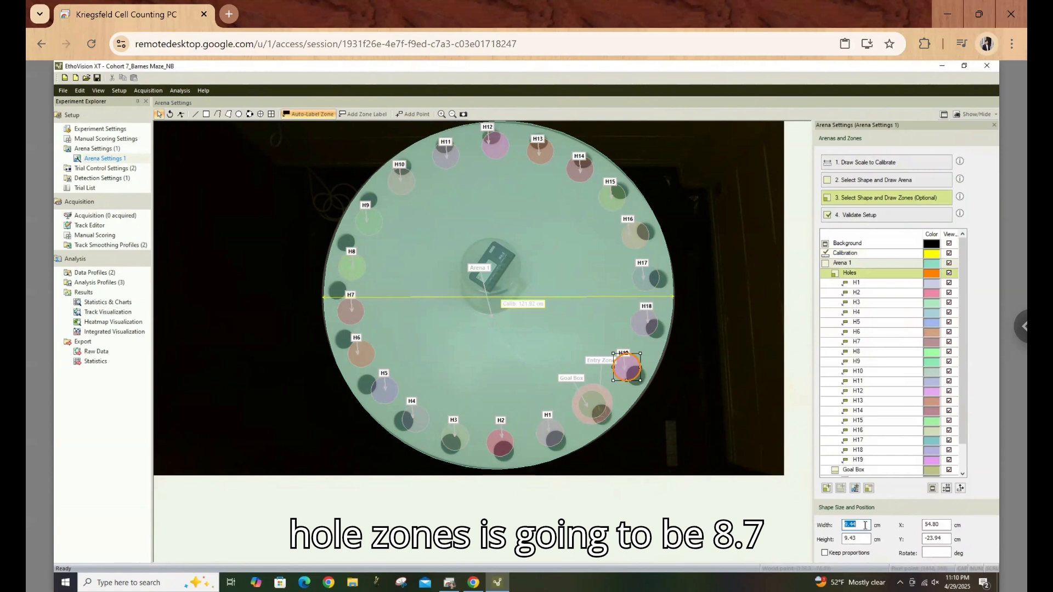
pyautogui.press('Tab')
pyautogui.write('8.7')
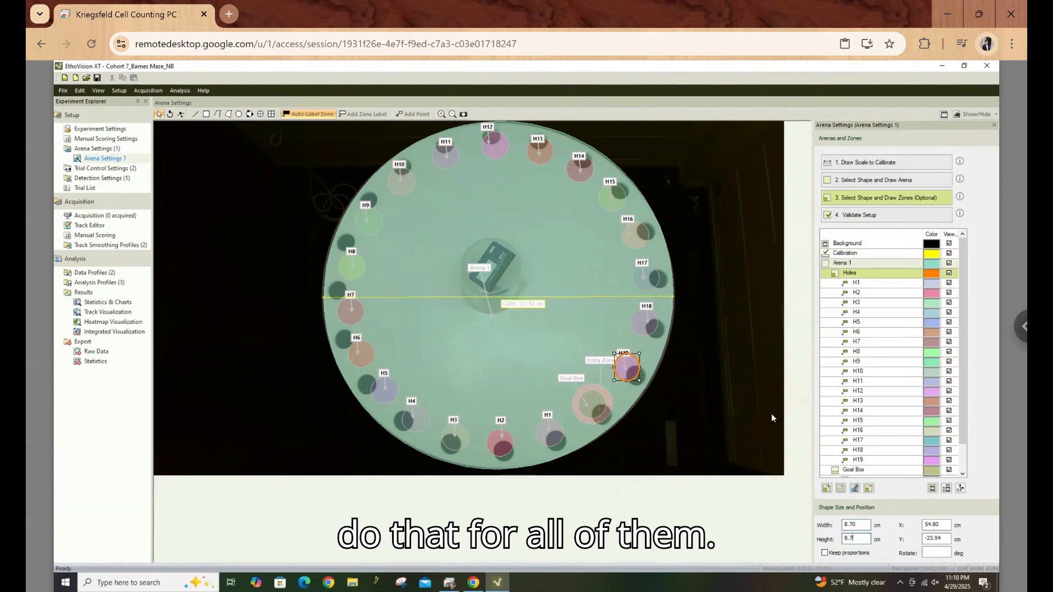
pyautogui.click(644, 332)
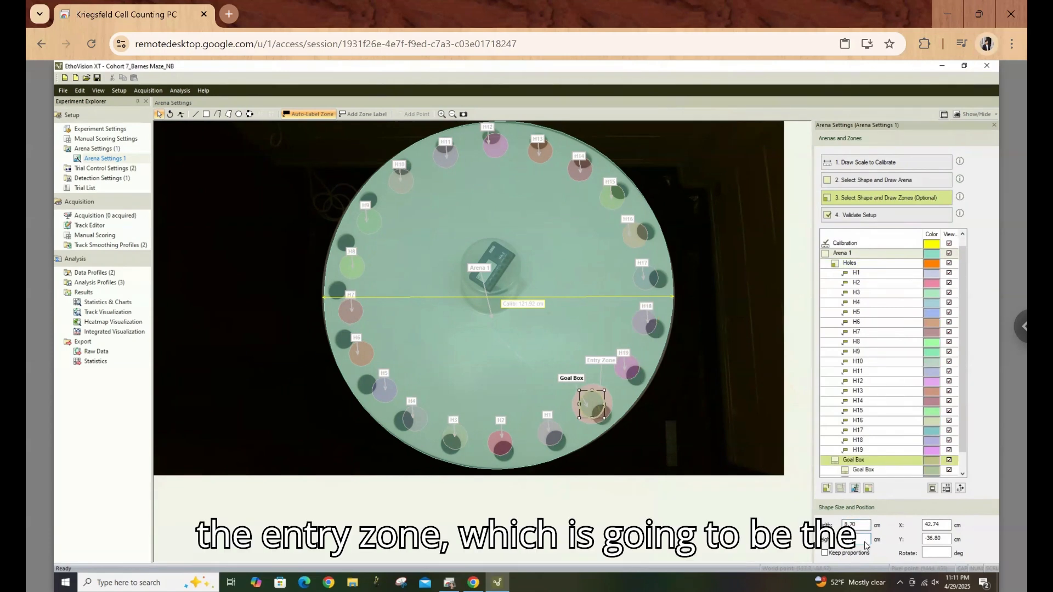
# Move the Goal Box and Entry Zone circles over the goal hole and reduce the Entry Zone's width and height
pyautogui.moveTo(599, 407); pyautogui.dragTo(608, 415)
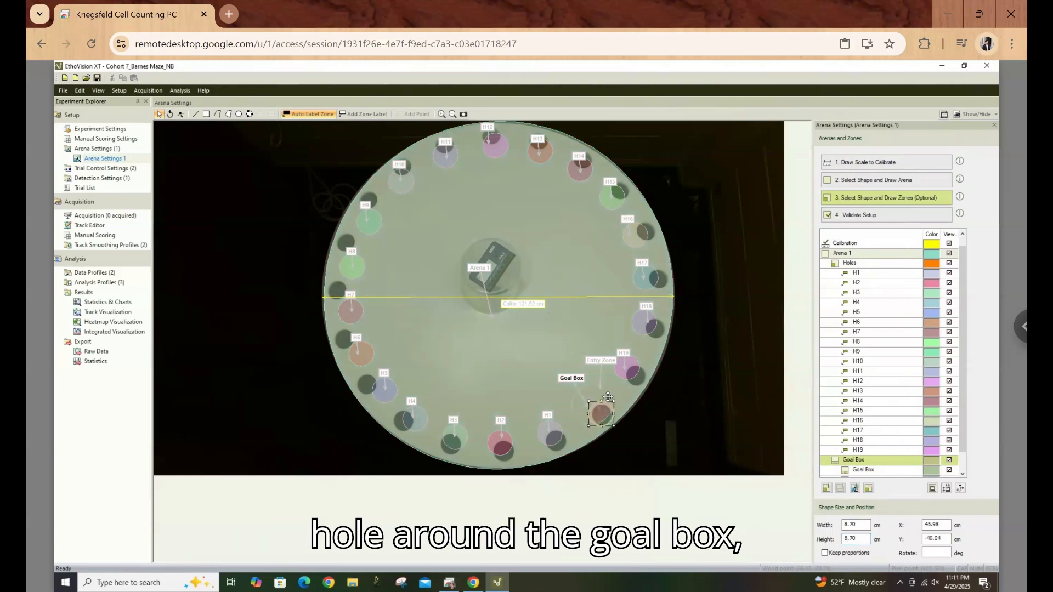
pyautogui.click(609, 400)
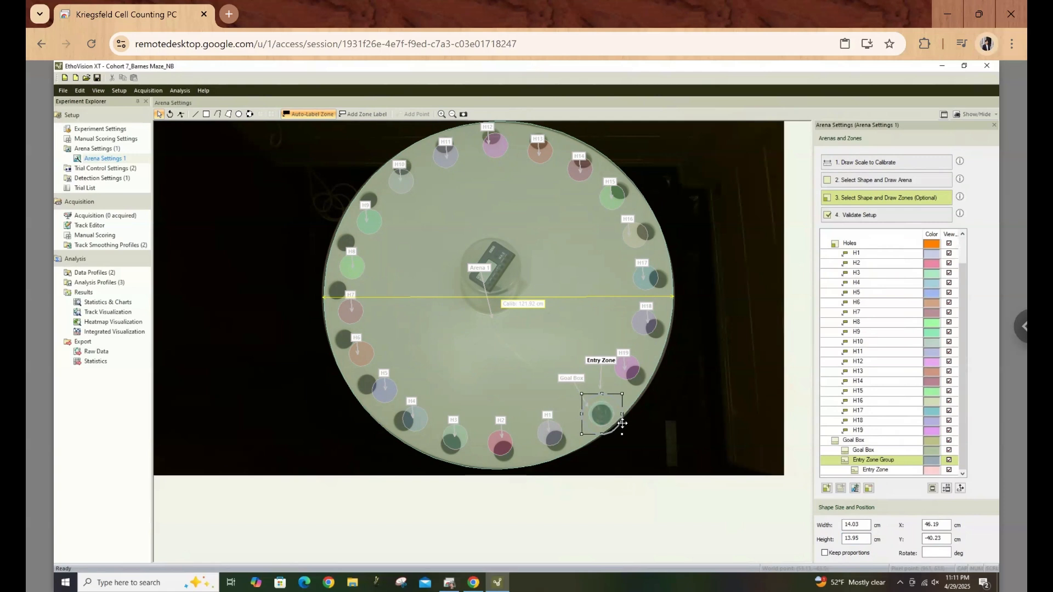
pyautogui.doubleClick(865, 524)
pyautogui.write('12.')
pyautogui.doubleClick(863, 537)
pyautogui.click(675, 437)
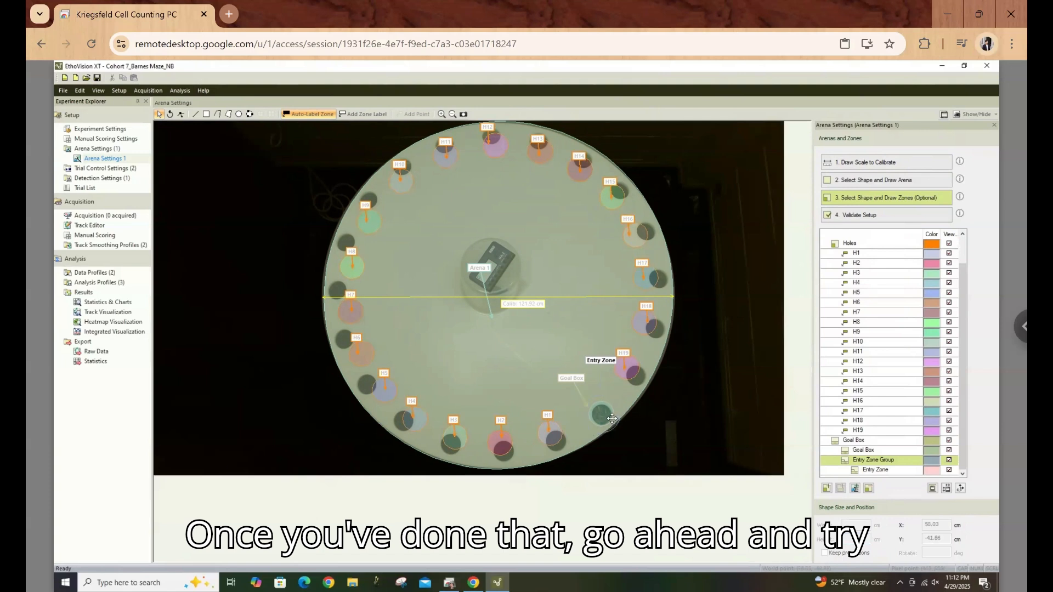
# Fine-tune the Goal Box's centering on its hole and move the Entry Zone and Goal Box labels closer to it
pyautogui.click(611, 418)
pyautogui.moveTo(612, 418); pyautogui.dragTo(612, 419)
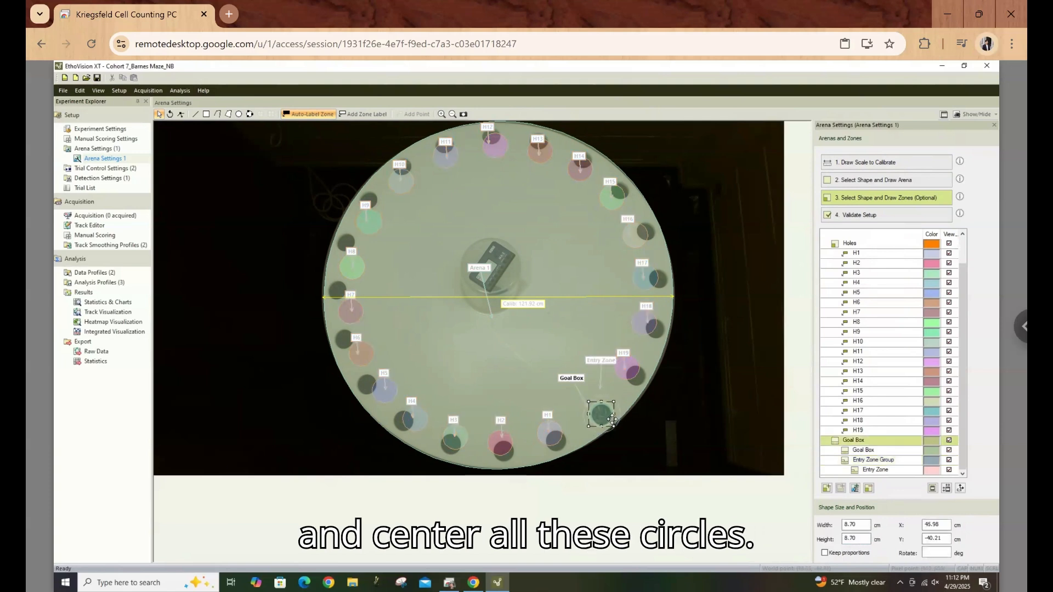
pyautogui.moveTo(604, 361); pyautogui.dragTo(611, 371)
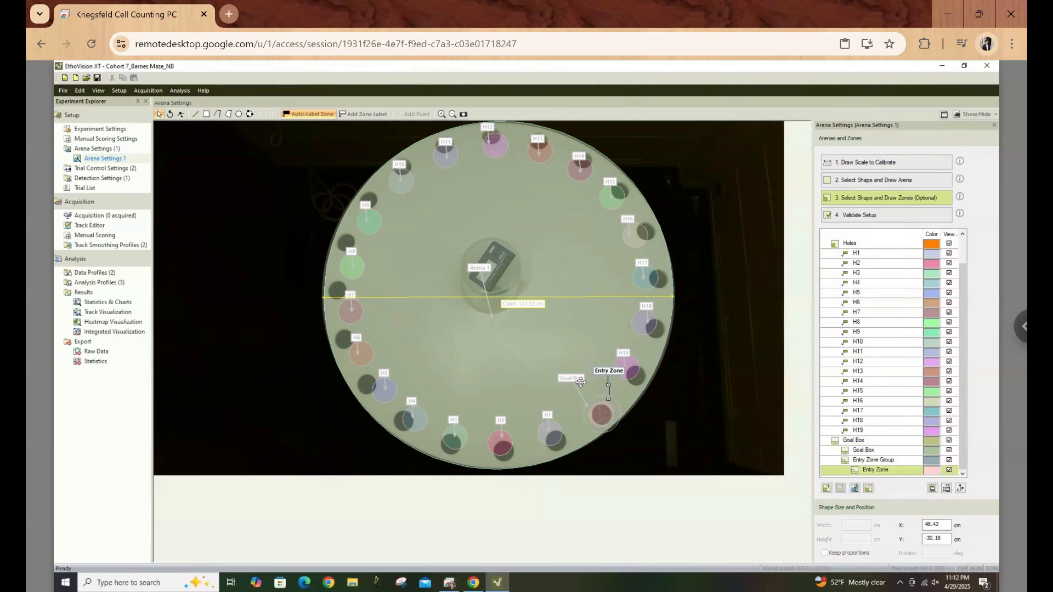
pyautogui.click(582, 383)
# Center hole zones H1 to H19 over their physical holes and keep each zone's label pointing into its circle
pyautogui.click(645, 377)
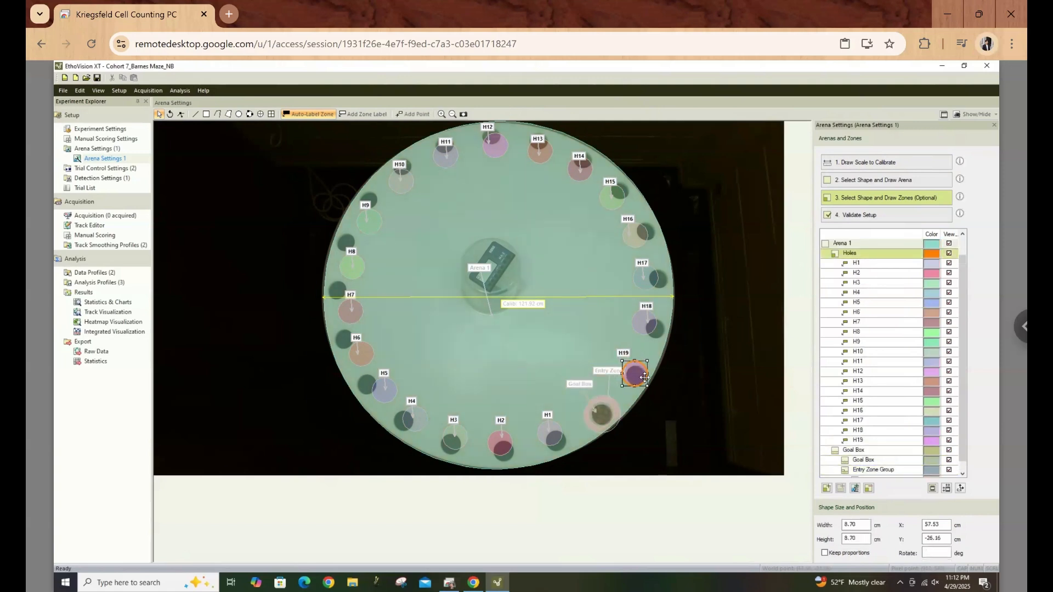
pyautogui.moveTo(644, 377); pyautogui.dragTo(633, 357)
pyautogui.click(658, 331)
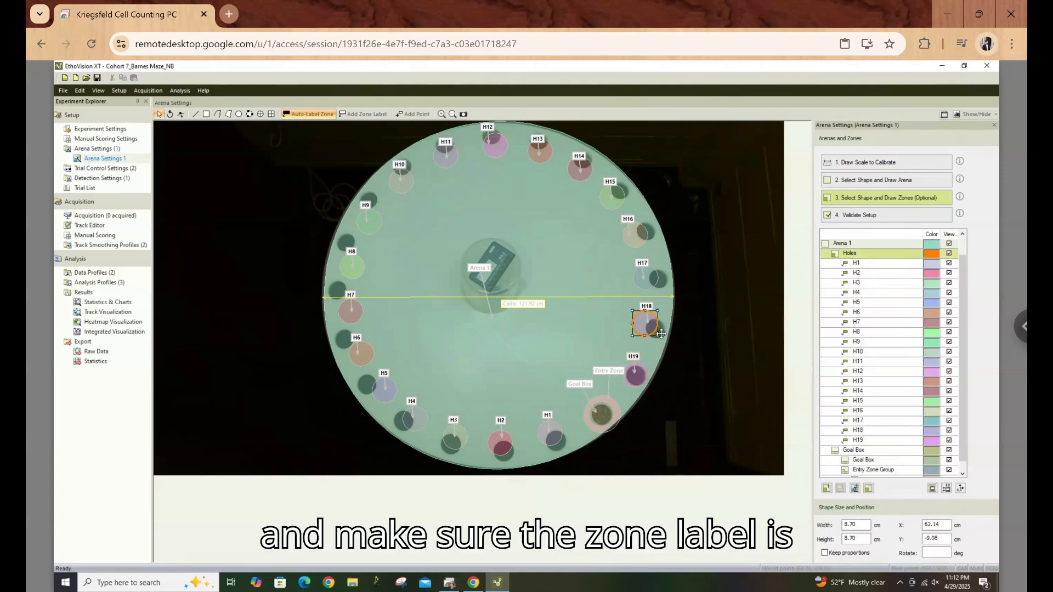
pyautogui.moveTo(652, 286); pyautogui.dragTo(667, 290)
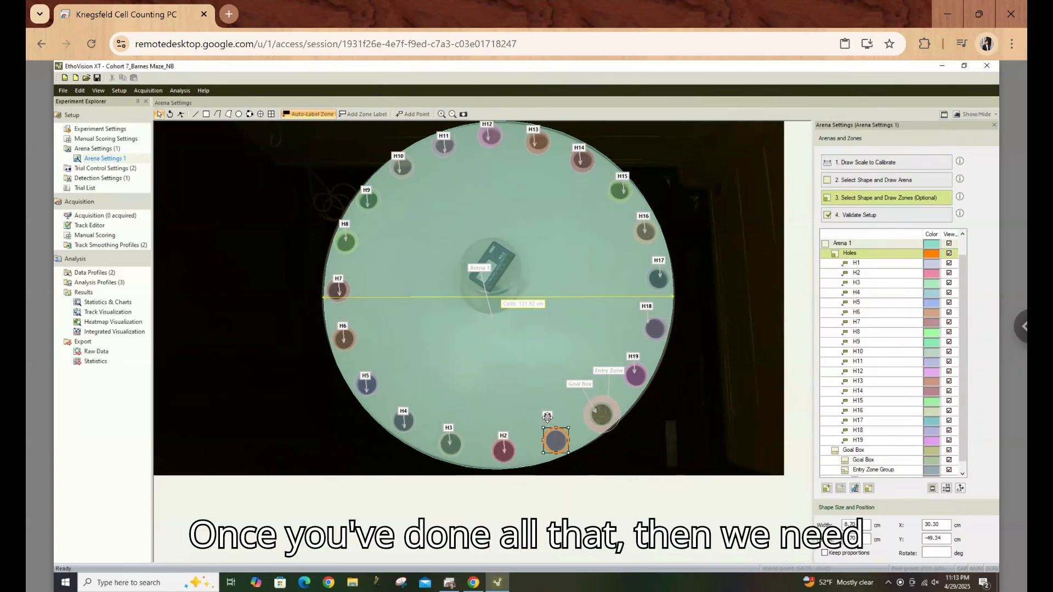
pyautogui.click(554, 429)
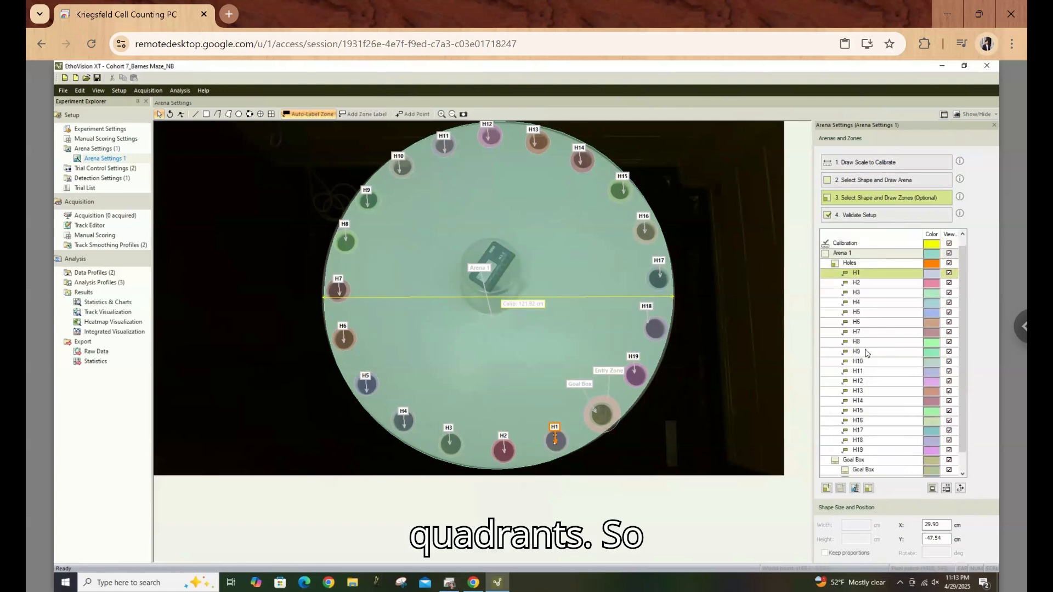
# Add a new zone group to Arena 1 and rename it "Quadrants"
pyautogui.scroll(-1, 865, 352)
pyautogui.click(869, 181)
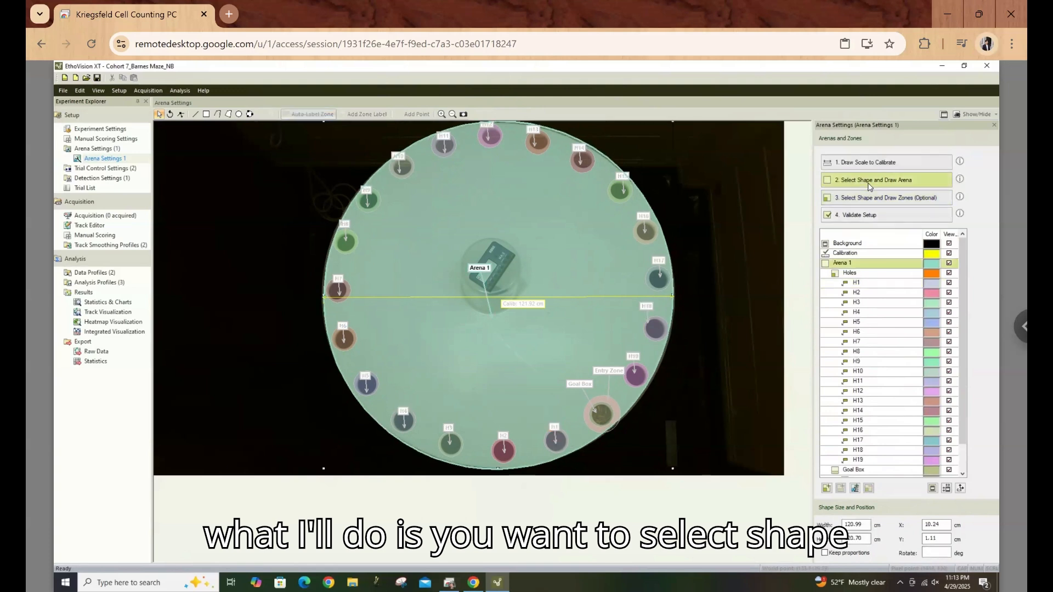
pyautogui.click(863, 275)
pyautogui.rightClick(862, 275)
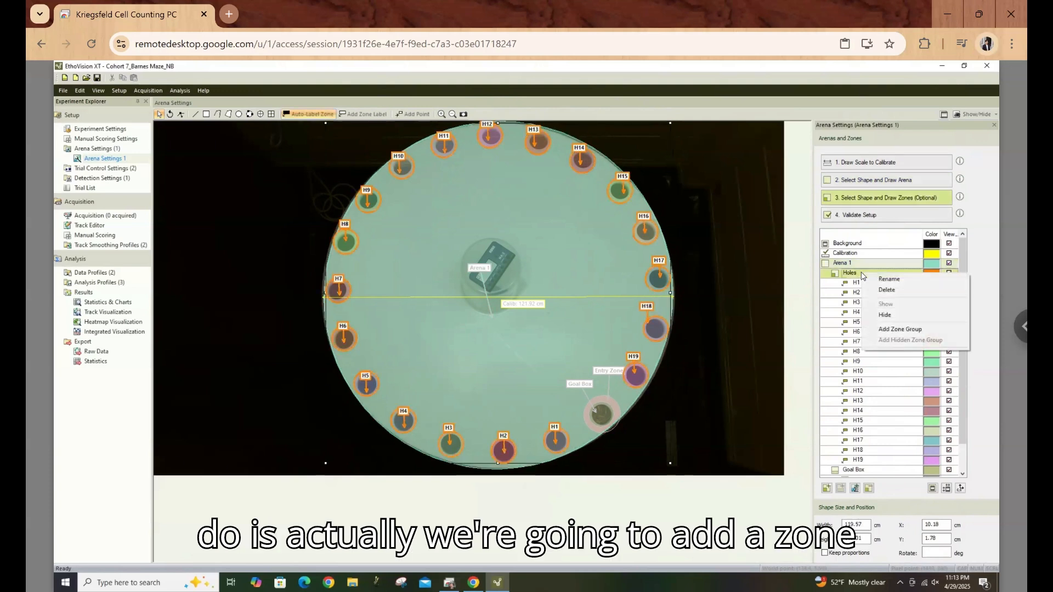
pyautogui.click(898, 329)
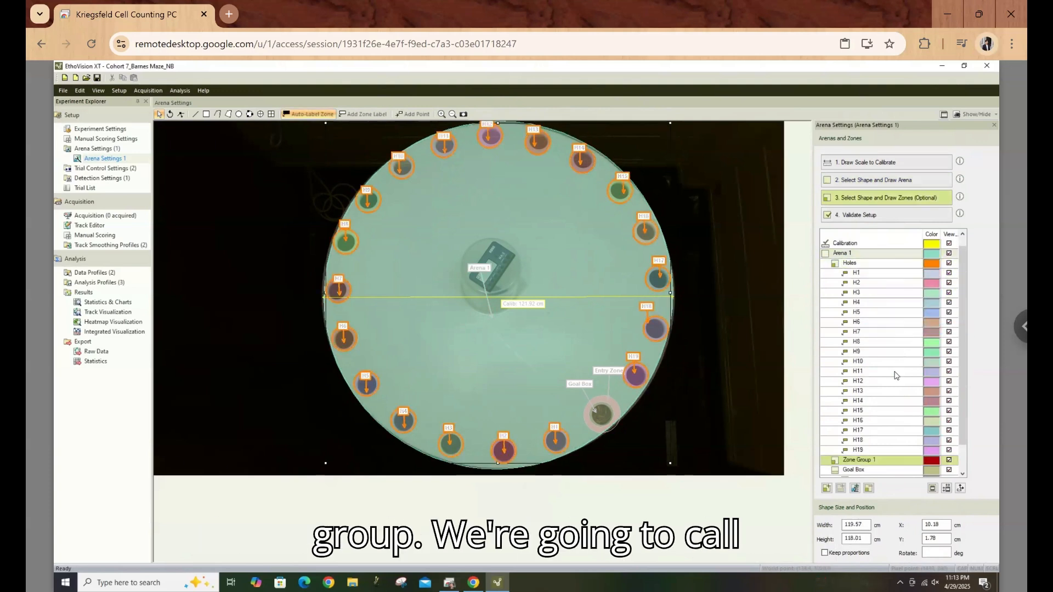
pyautogui.rightClick(856, 464)
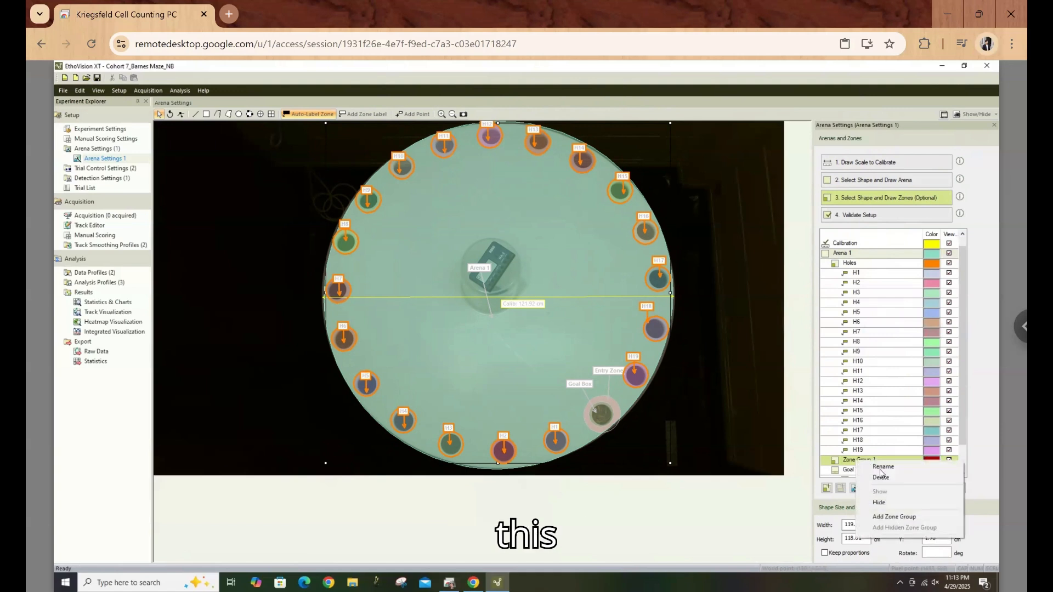
pyautogui.click(883, 467)
pyautogui.write('Quadrants')
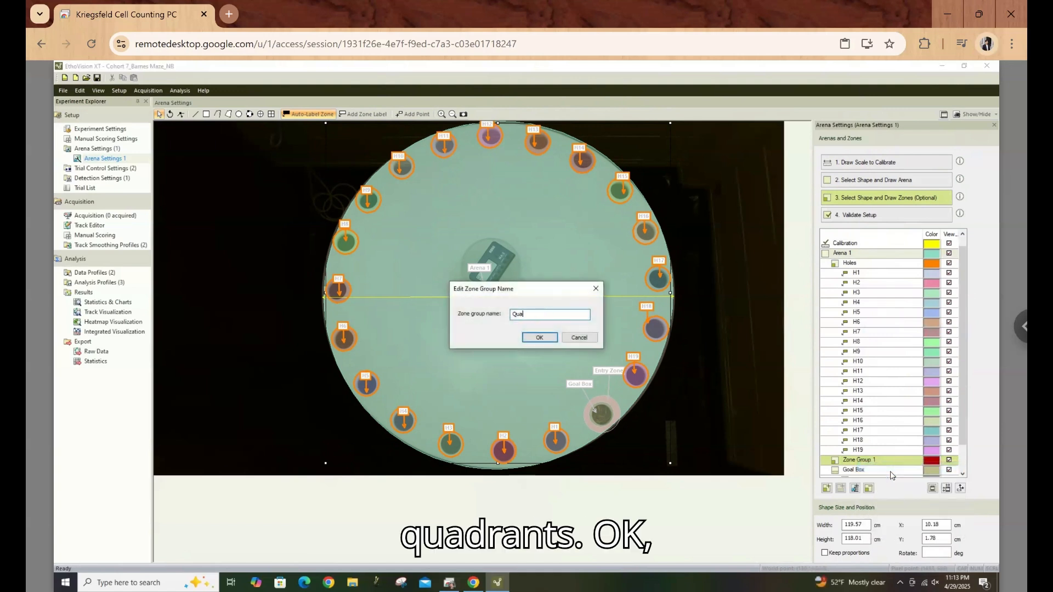
pyautogui.press('Return')
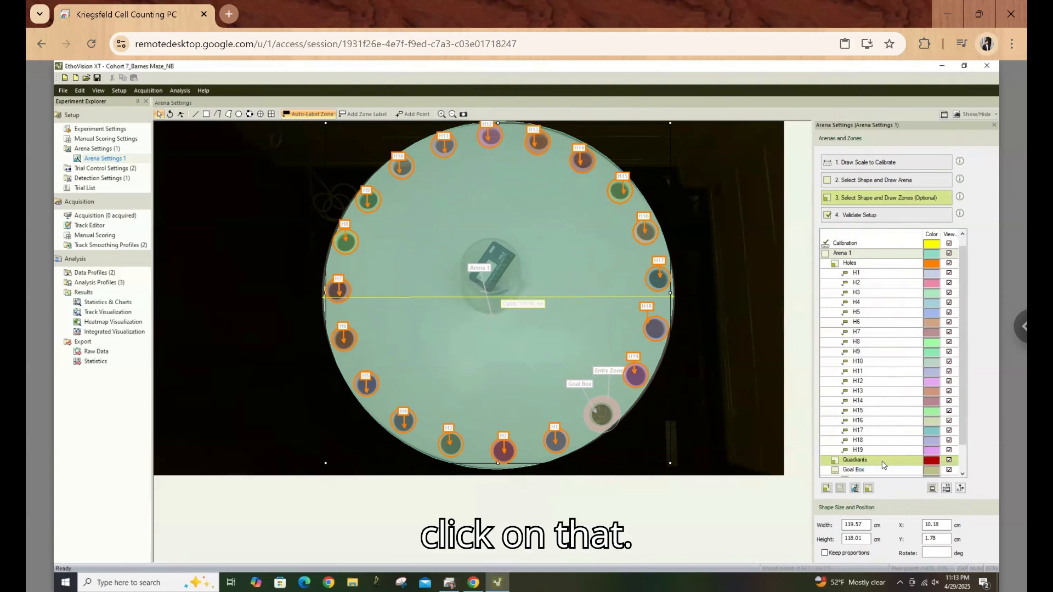
# Try to divide the arena into quadrants by drawing a horizontal and a vertical line through its center in Arena 1
pyautogui.click(322, 291)
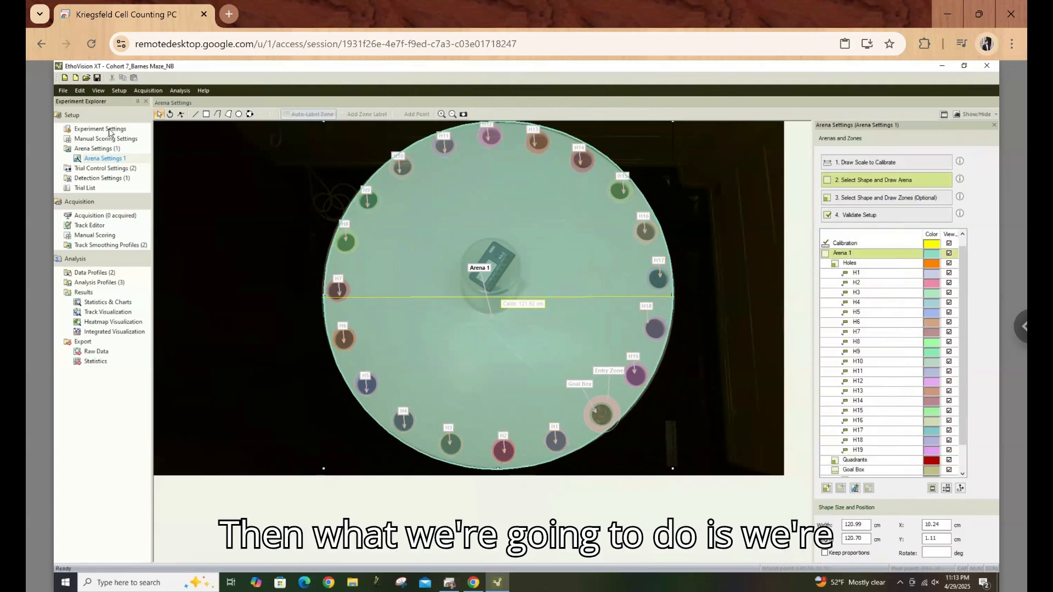
pyautogui.click(195, 114)
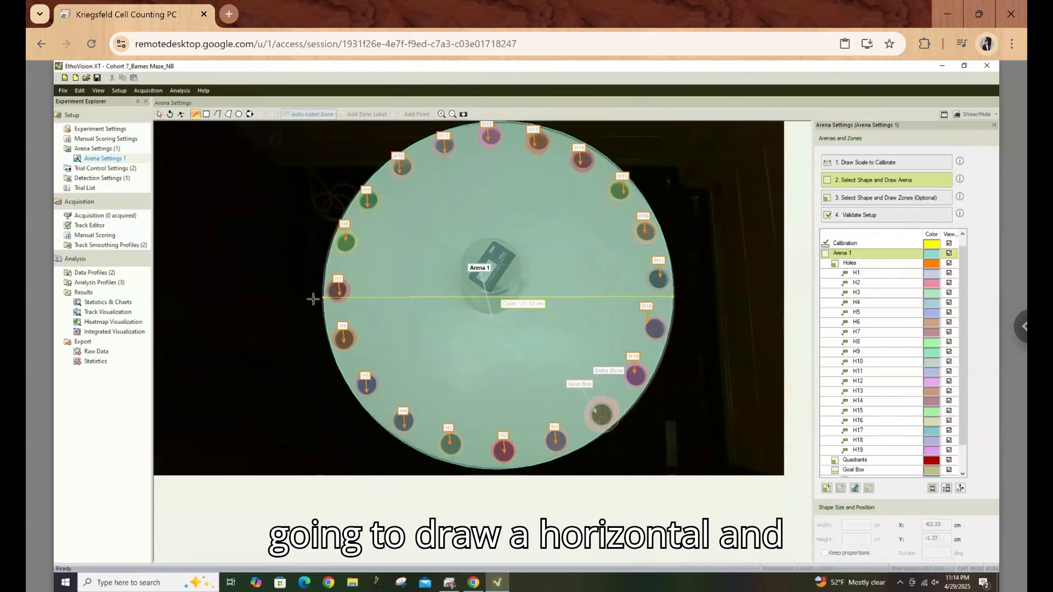
pyautogui.moveTo(270, 299); pyautogui.dragTo(785, 295)
pyautogui.moveTo(283, 301); pyautogui.dragTo(204, 299)
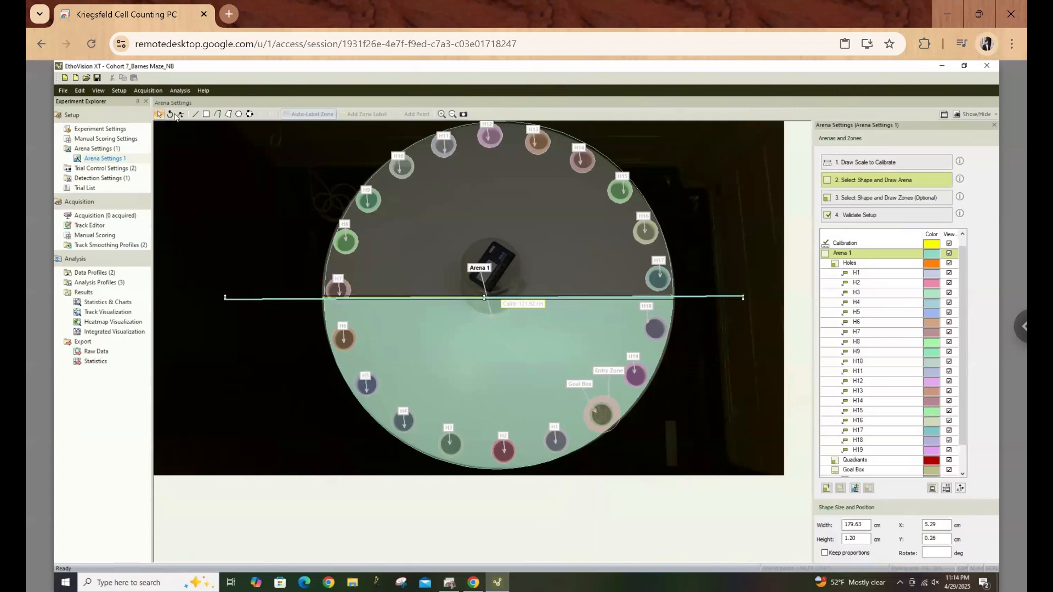
pyautogui.click(196, 115)
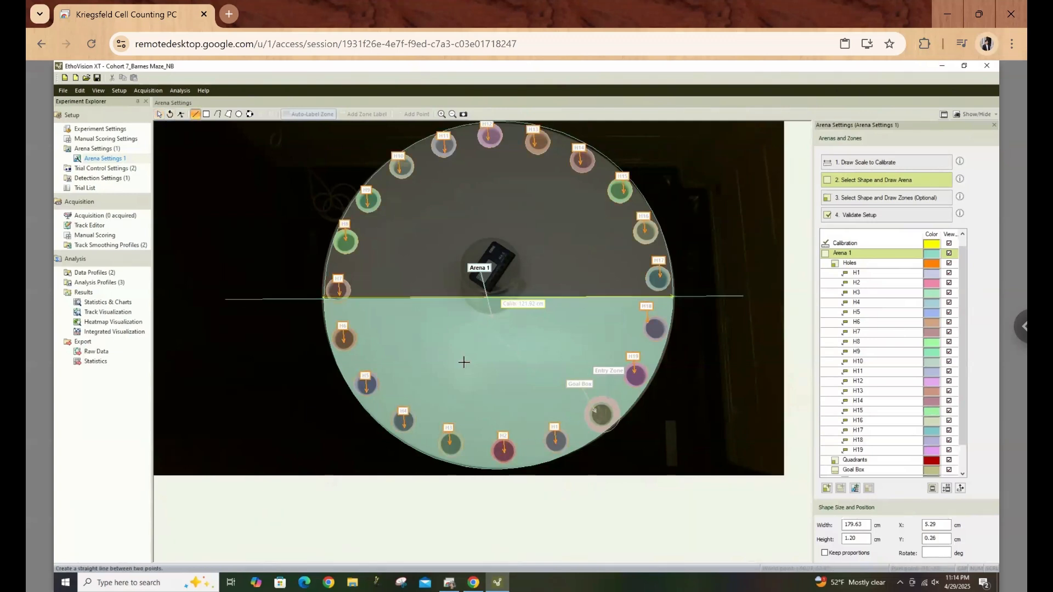
pyautogui.click(499, 472)
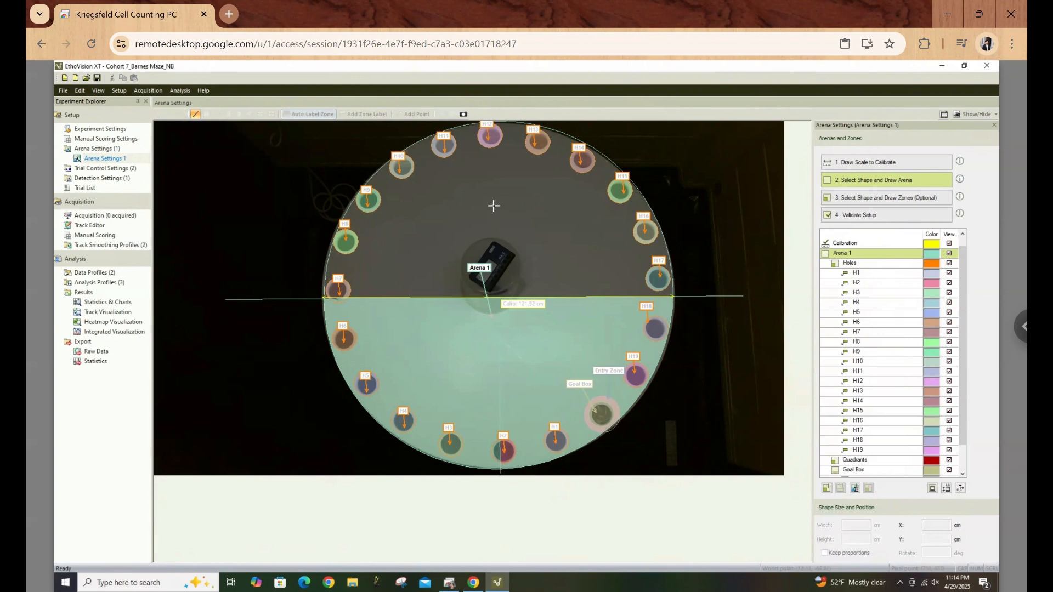
pyautogui.click(496, 96)
# Move the Arena 1 label and its pointer into the arena's upper-left quadrant
pyautogui.moveTo(477, 268); pyautogui.dragTo(494, 214)
pyautogui.moveTo(418, 236); pyautogui.dragTo(444, 228)
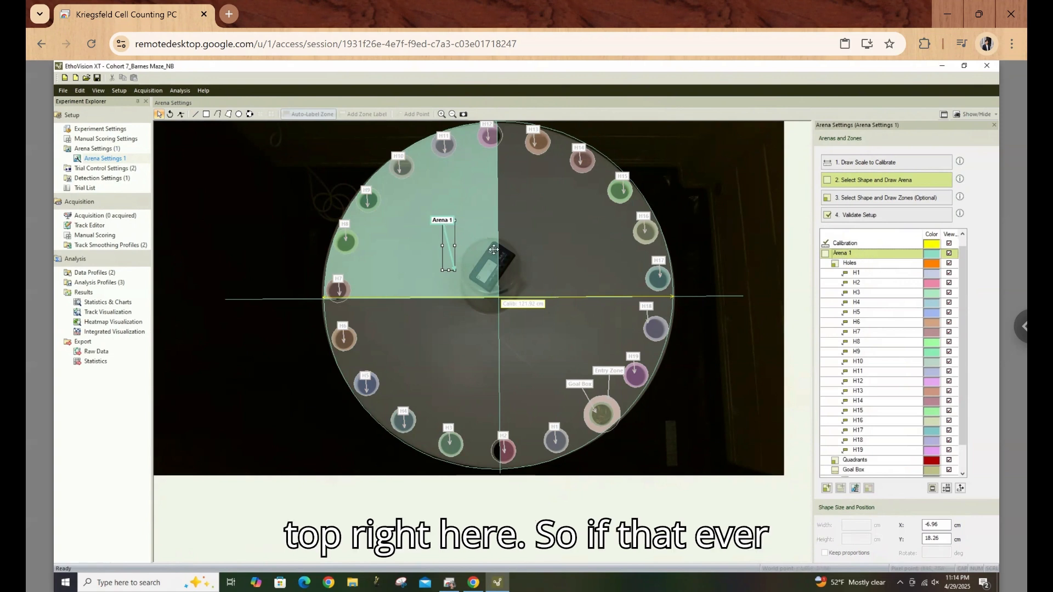
# Delete the vertical and horizontal dividing lines from Arena 1
pyautogui.click(497, 210)
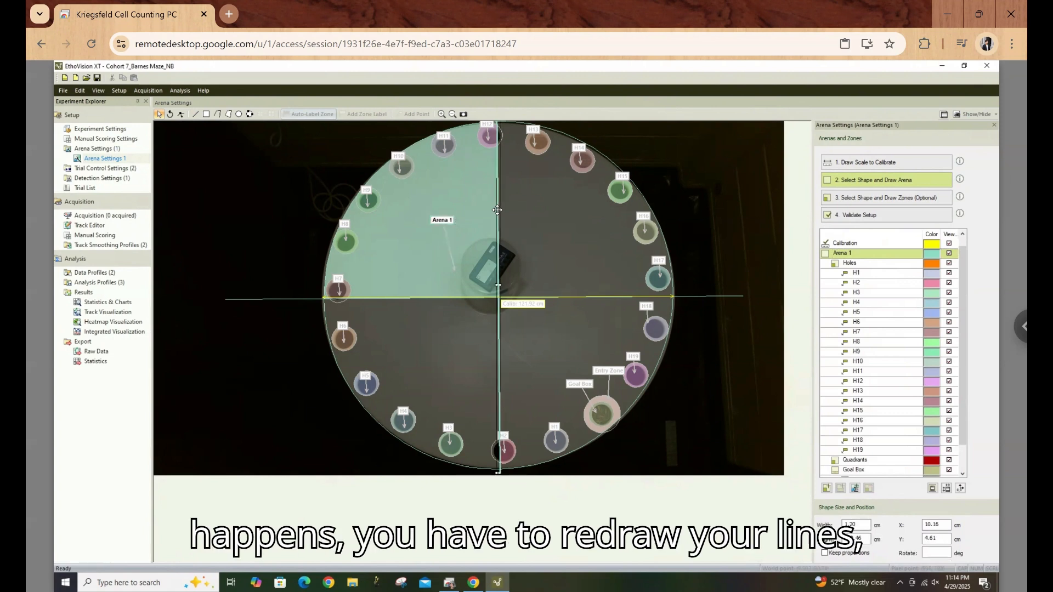
pyautogui.press('Delete')
pyautogui.click(736, 295)
pyautogui.press('Delete')
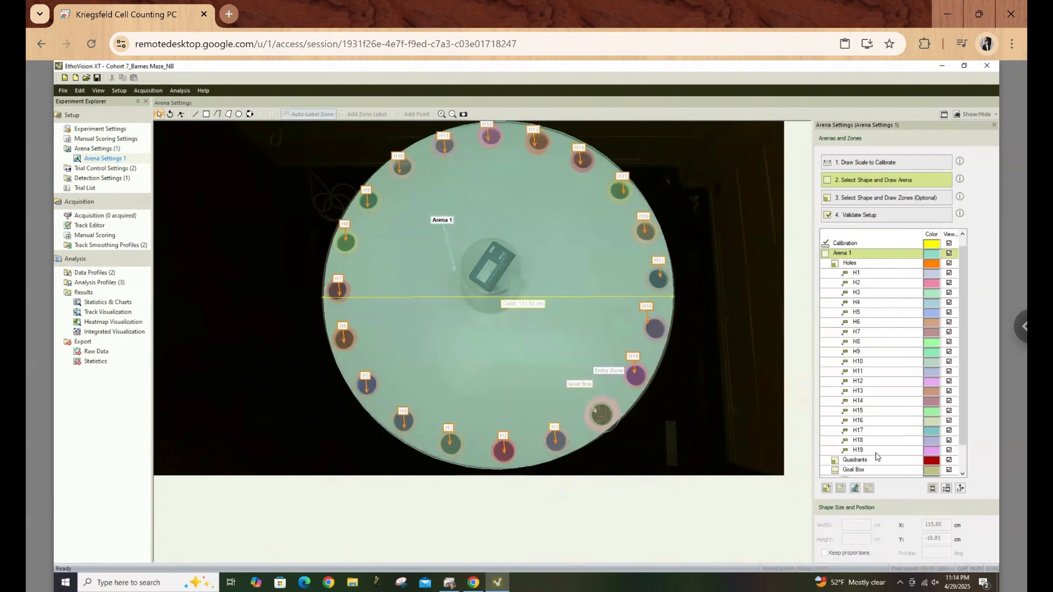
# Draw a horizontal line about 213 cm long across the maze's center in the Quadrants zone group
pyautogui.click(872, 461)
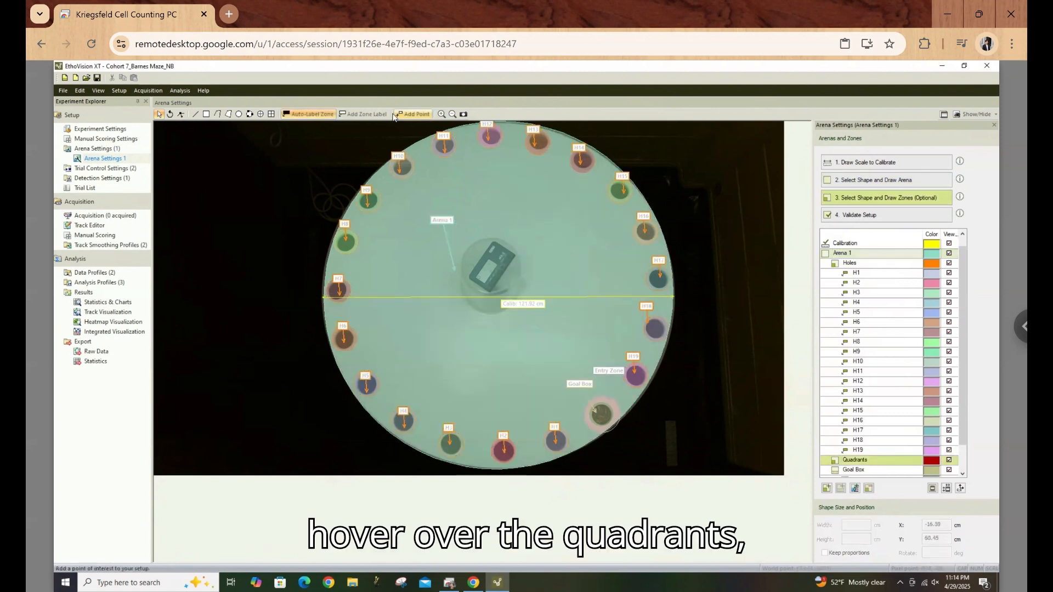
pyautogui.click(195, 114)
pyautogui.click(184, 297)
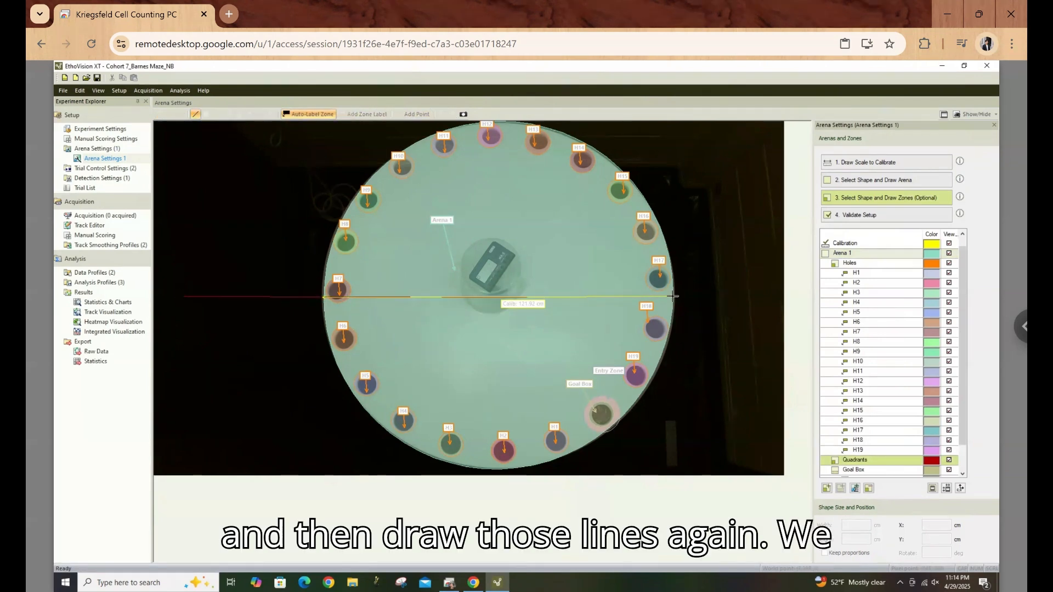
pyautogui.click(797, 298)
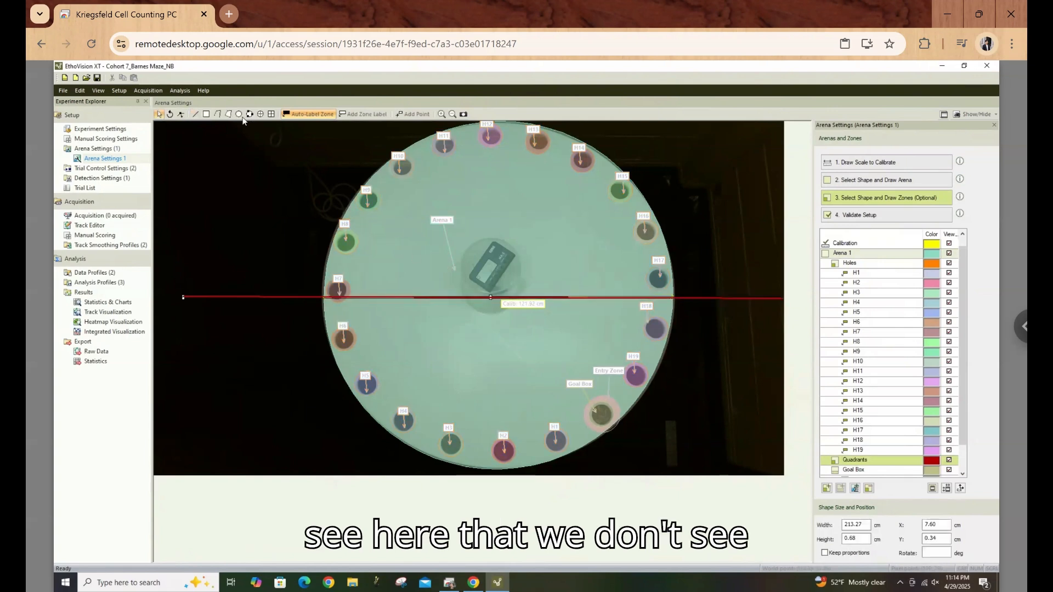
# Draw a vertical line about 141 cm long through the maze's center in the Quadrants zone group
pyautogui.click(195, 114)
pyautogui.click(496, 473)
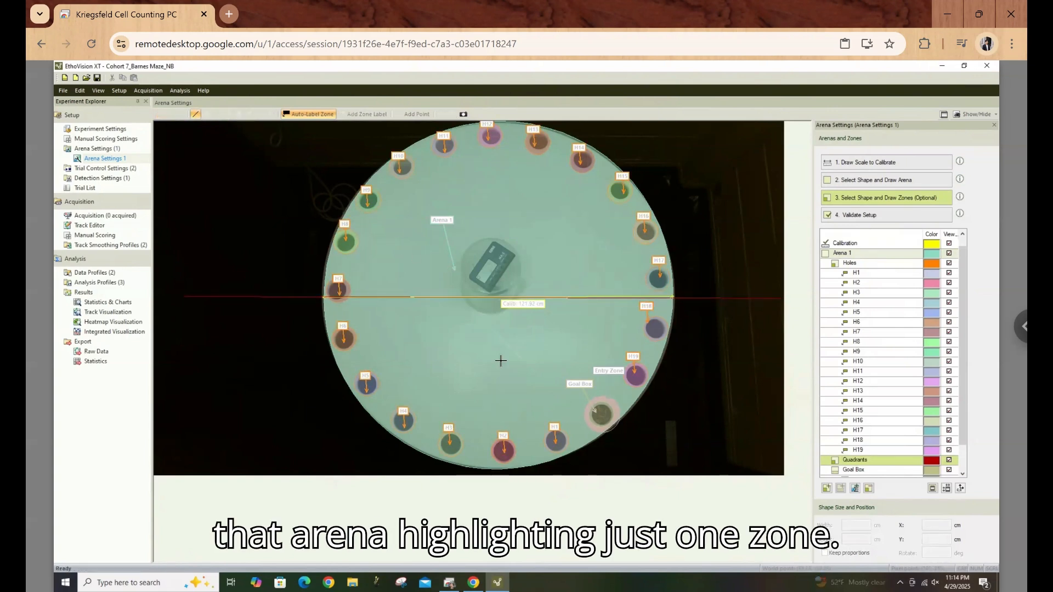
pyautogui.click(493, 69)
pyautogui.moveTo(501, 364); pyautogui.dragTo(502, 382)
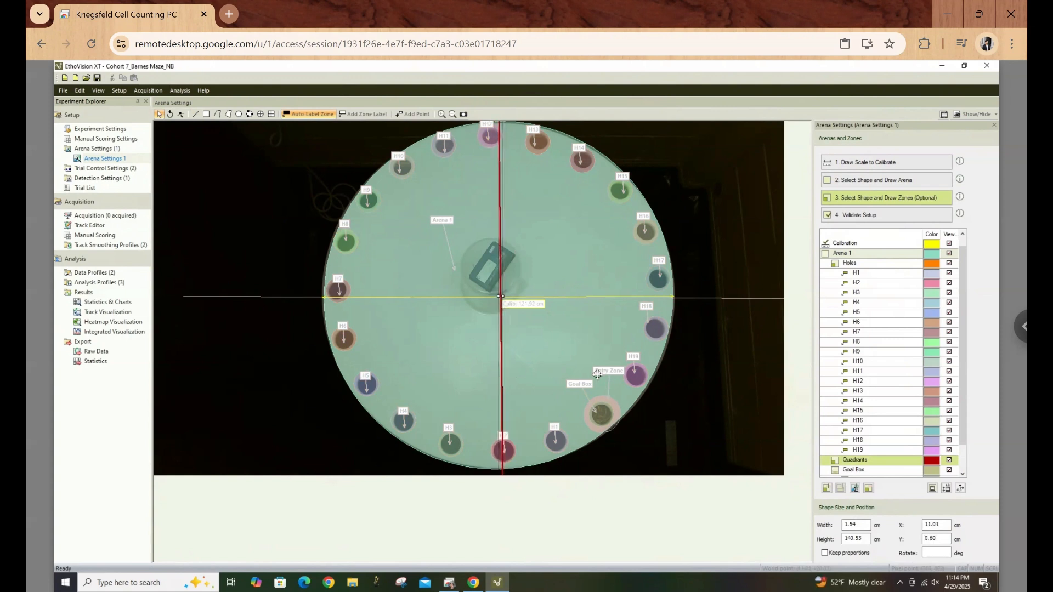
pyautogui.click(703, 378)
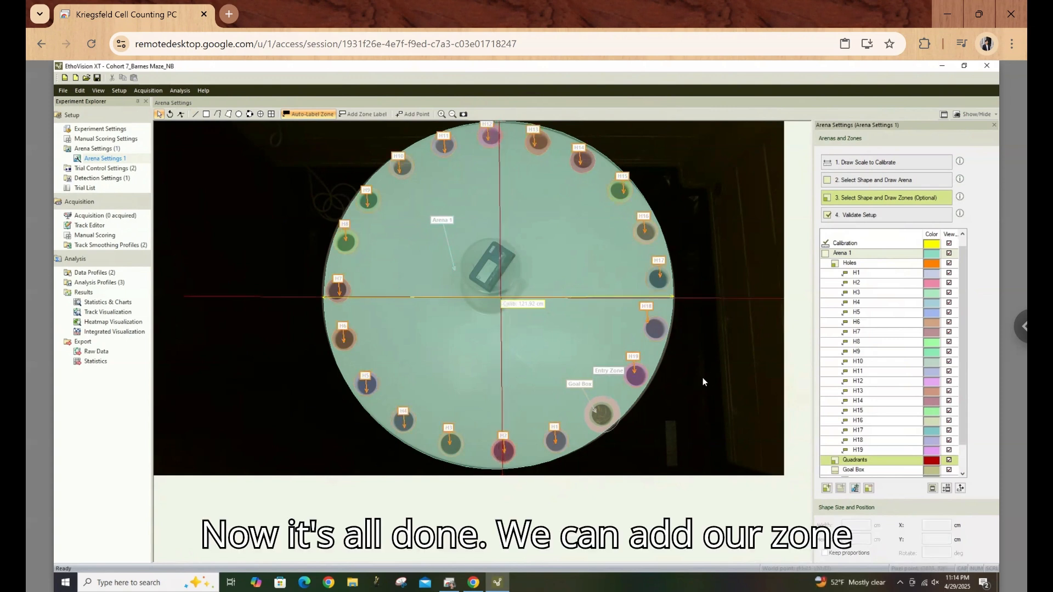
# Add a zone label named Q1 to the upper-right quadrant of the maze
pyautogui.click(359, 114)
pyautogui.click(552, 218)
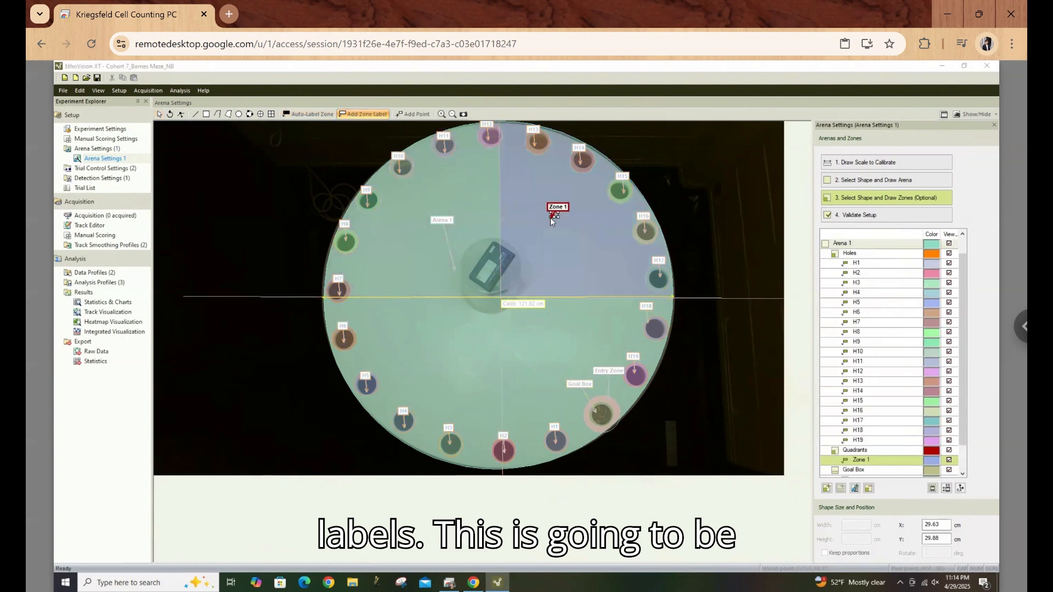
pyautogui.write('Q1')
pyautogui.press('Return')
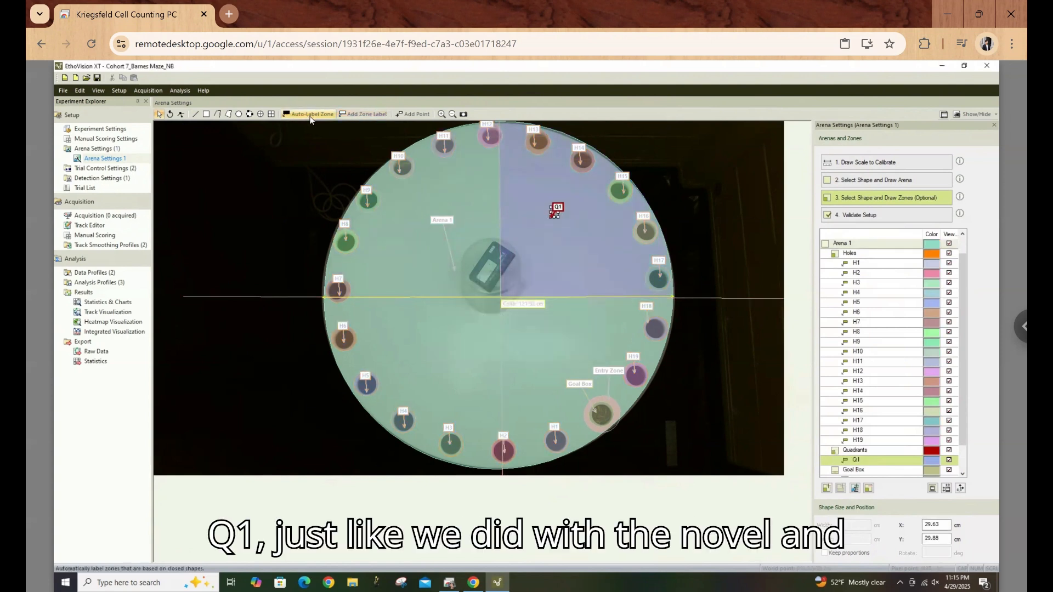
# Add a zone label named Q2 to the upper-left quadrant of the maze
pyautogui.click(358, 115)
pyautogui.click(445, 190)
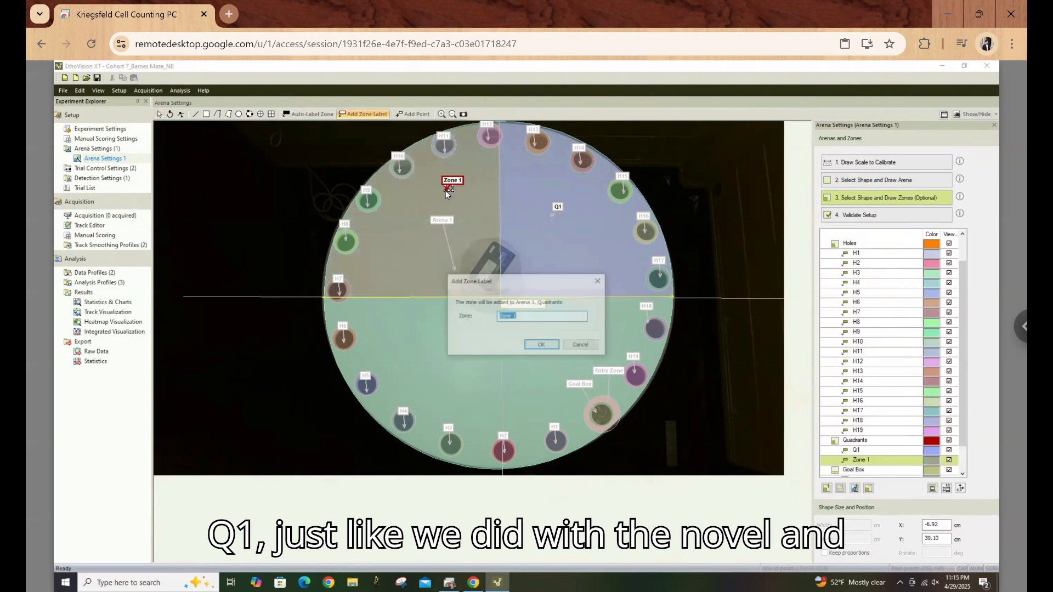
pyautogui.write('Q@')
pyautogui.press('Return')
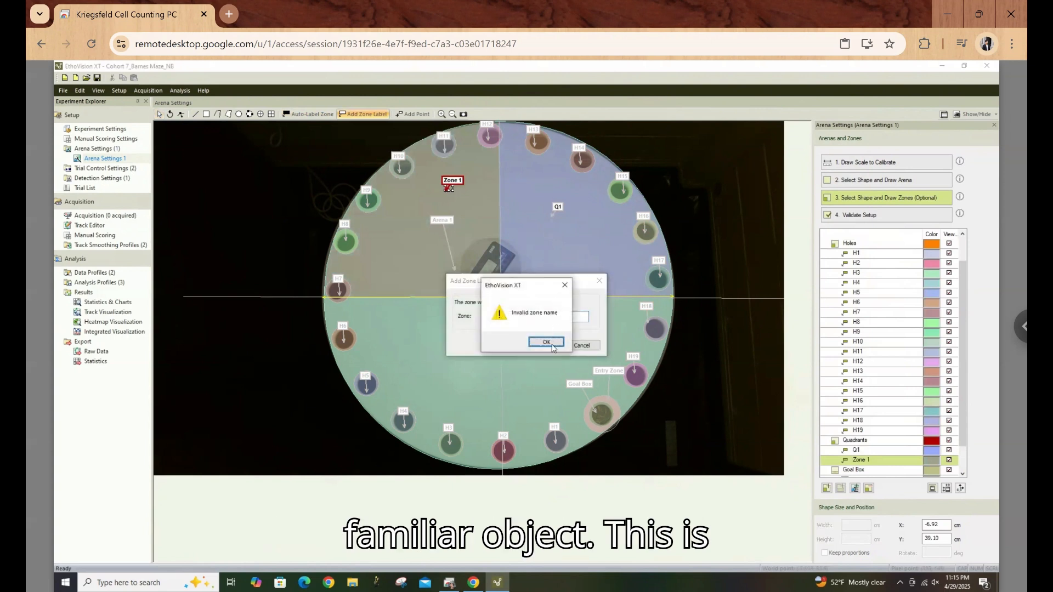
pyautogui.click(553, 343)
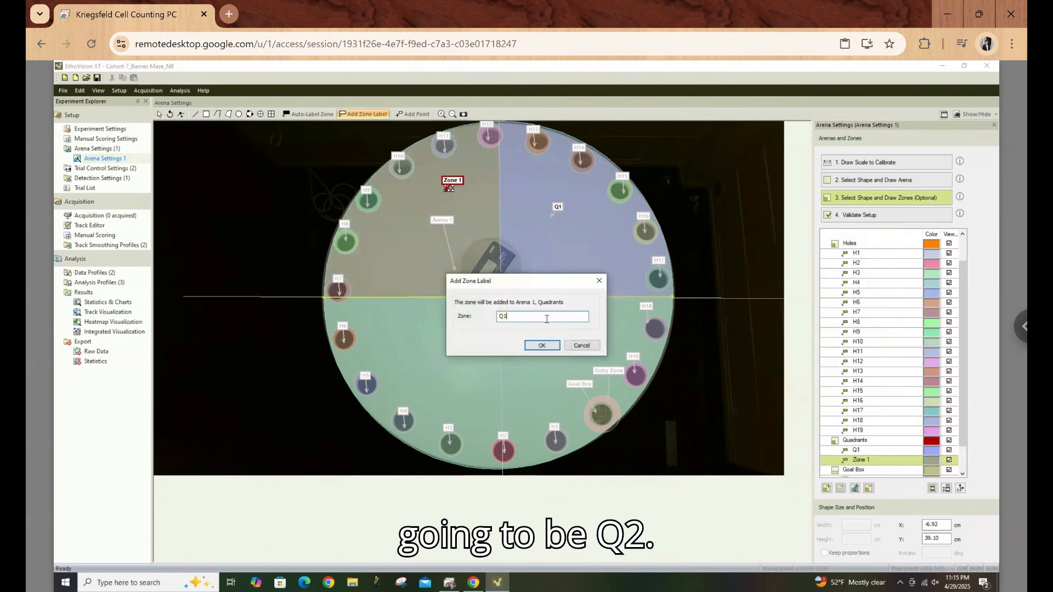
pyautogui.click(540, 345)
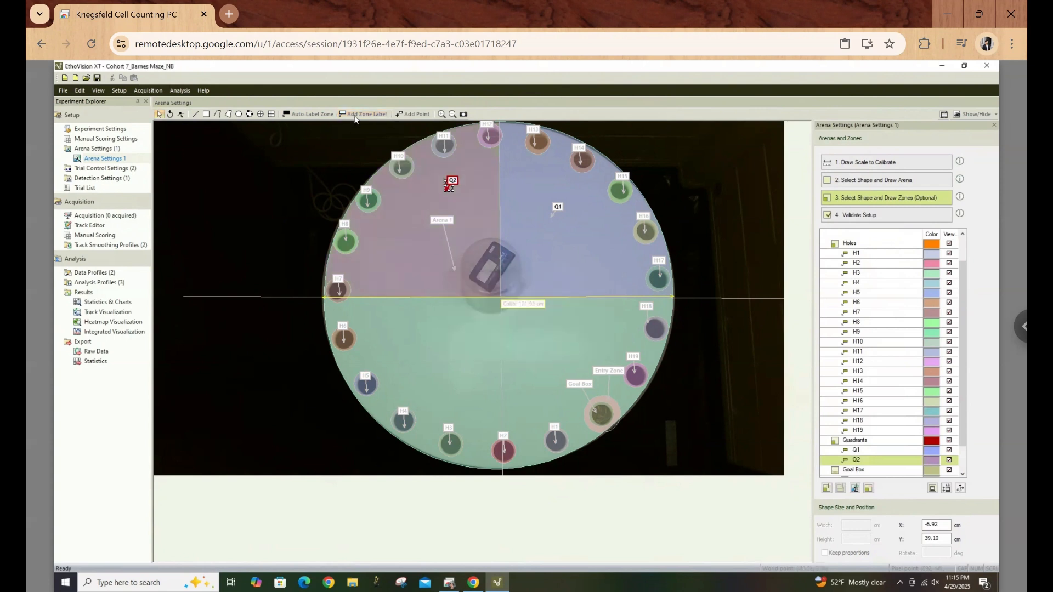
# Add zone labels named Q3 in the lower-left quadrant and Q4 in the lower-right quadrant
pyautogui.click(422, 328)
pyautogui.write('Q3')
pyautogui.press('Return')
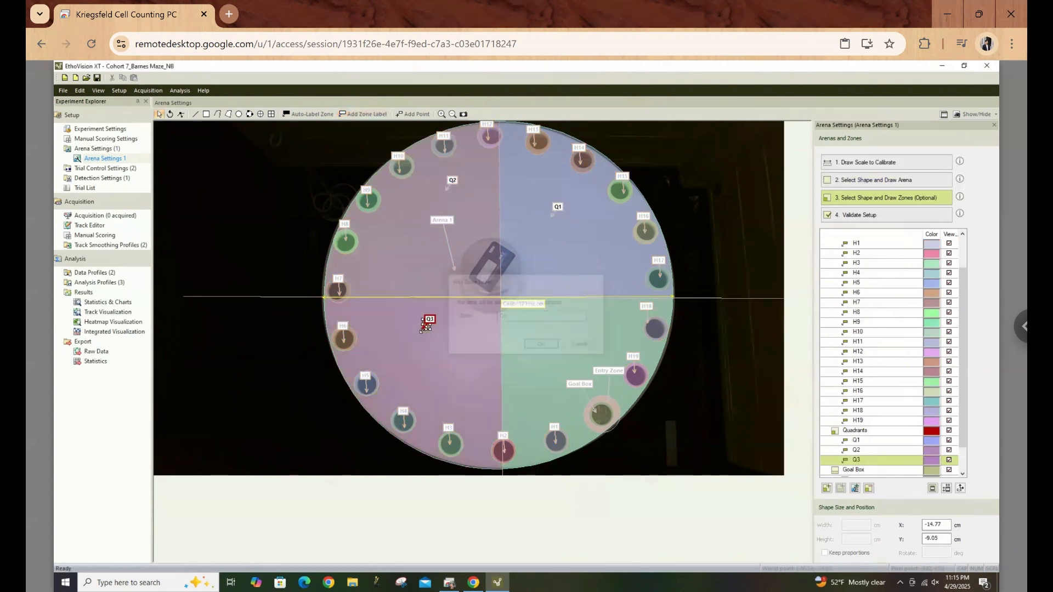
pyautogui.click(363, 114)
pyautogui.click(557, 335)
pyautogui.write('Q4')
pyautogui.press('Return')
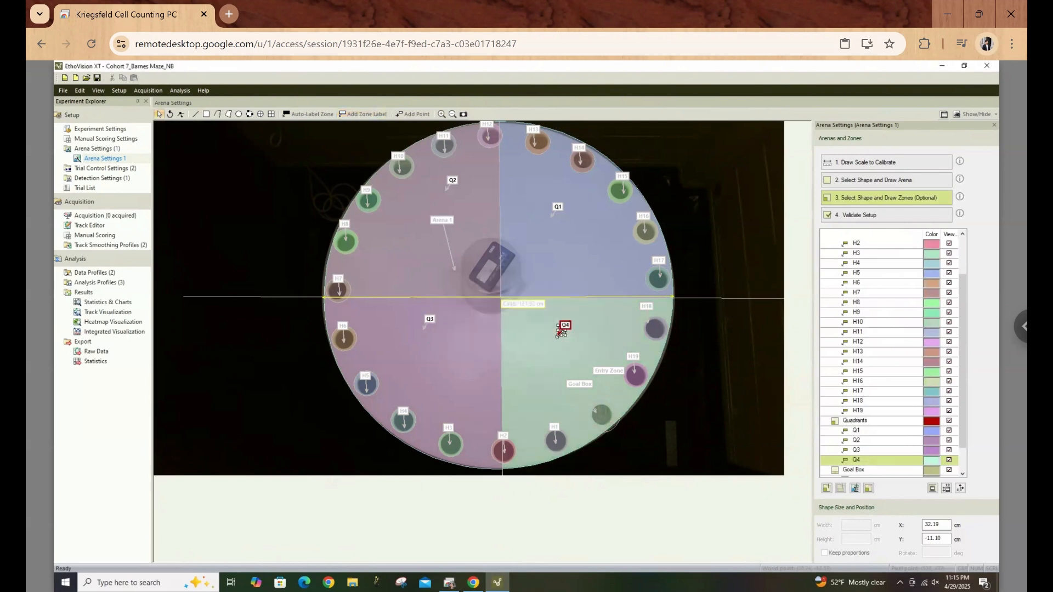
# Validate the arena setup and open the trial list
pyautogui.click(859, 216)
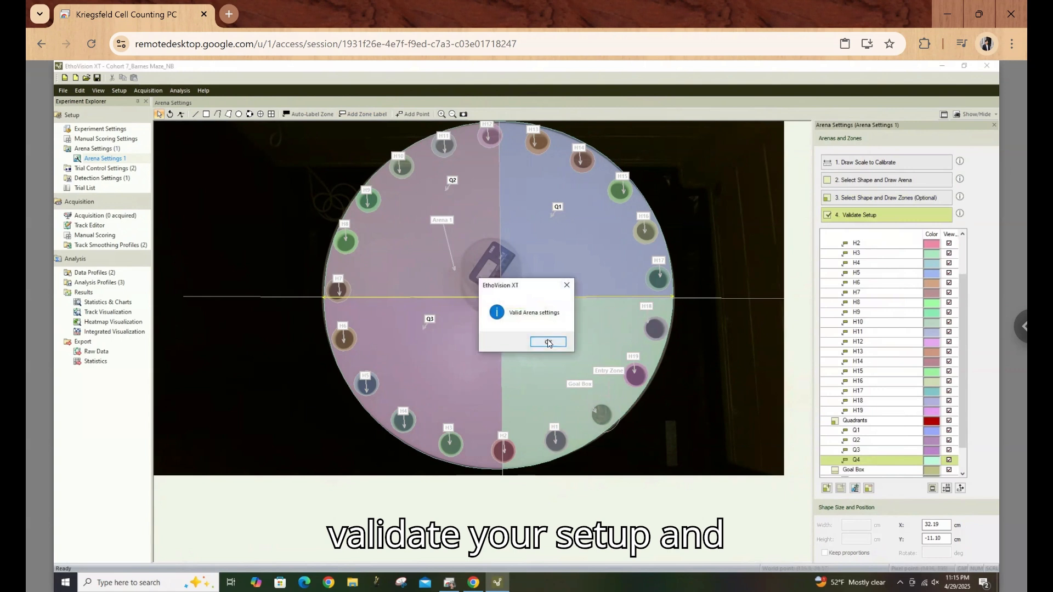
pyautogui.click(548, 343)
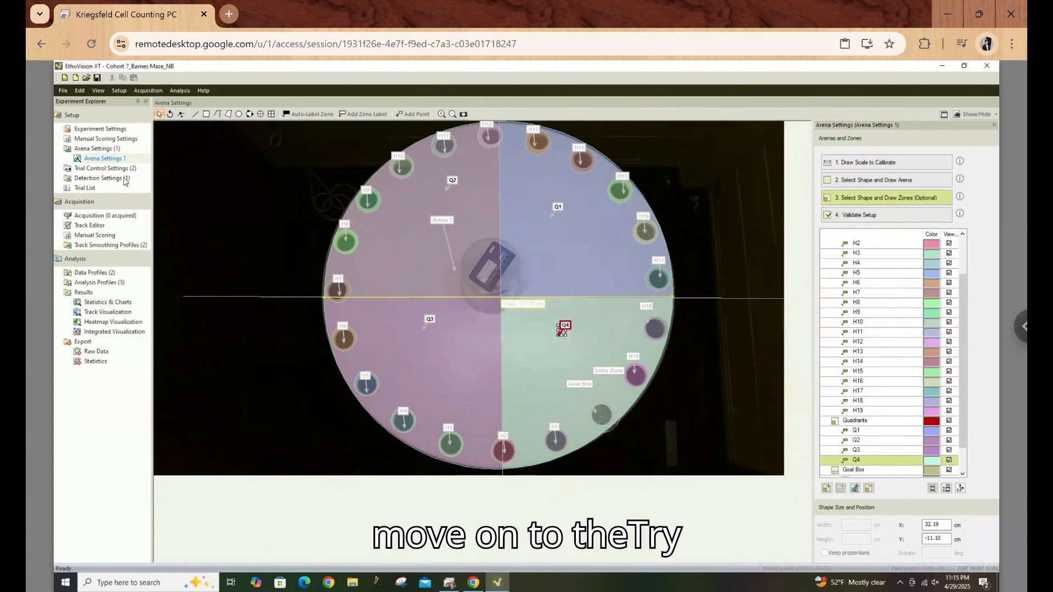
pyautogui.click(91, 190)
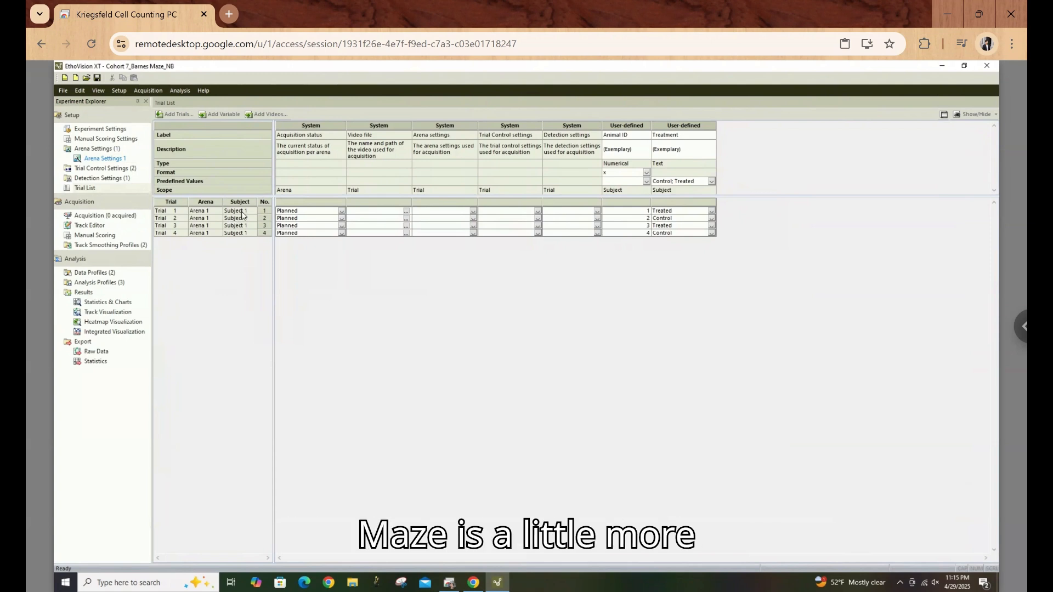
# Show all file types in the Barnes Maze folder and assign the video 89 bm2 t1 to Trial 1
pyautogui.rightClick(209, 213)
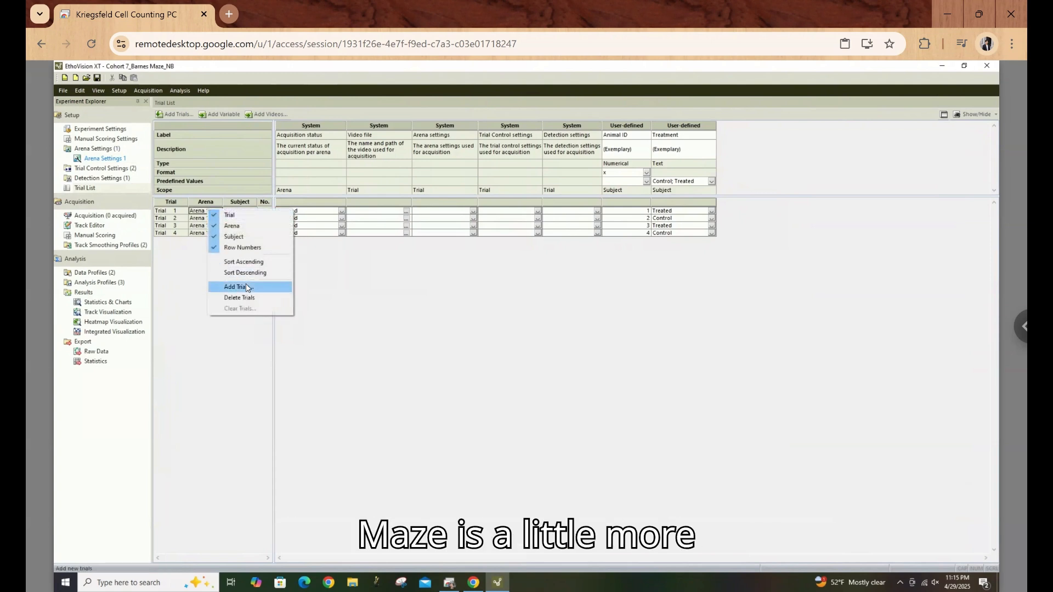
pyautogui.click(369, 231)
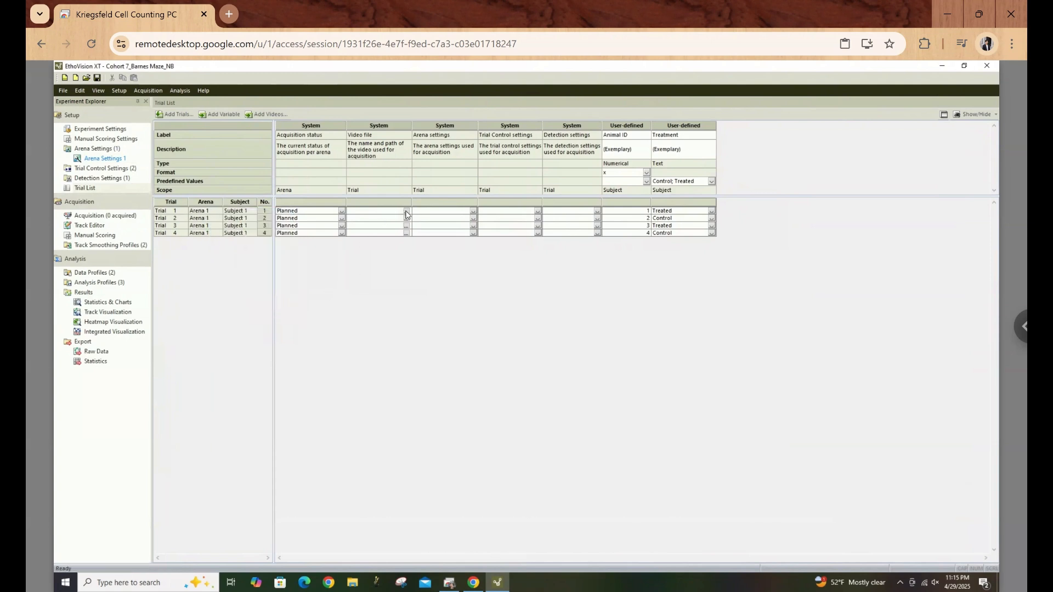
pyautogui.click(406, 212)
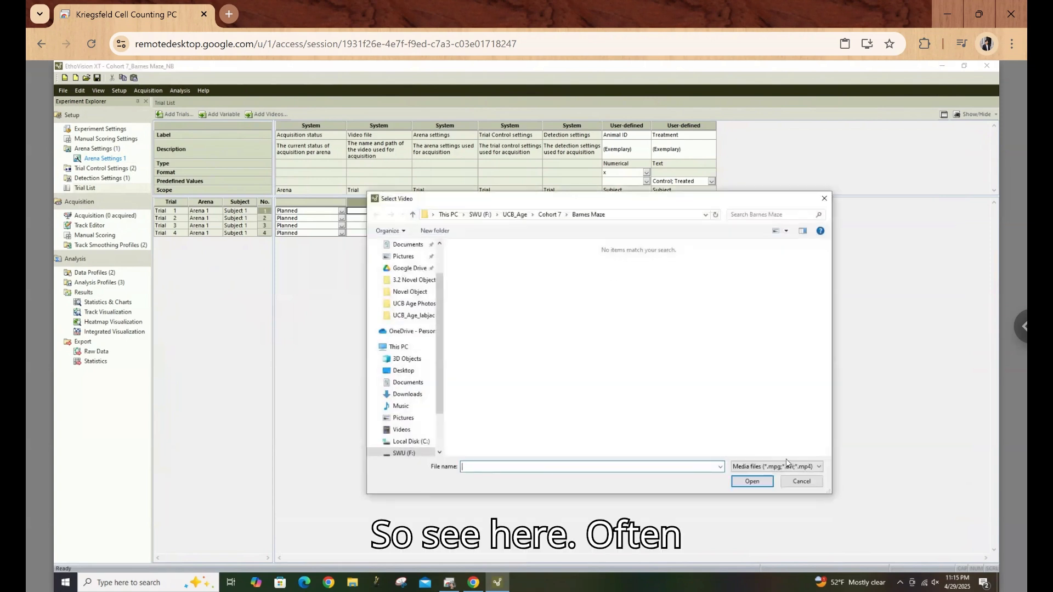
pyautogui.click(786, 467)
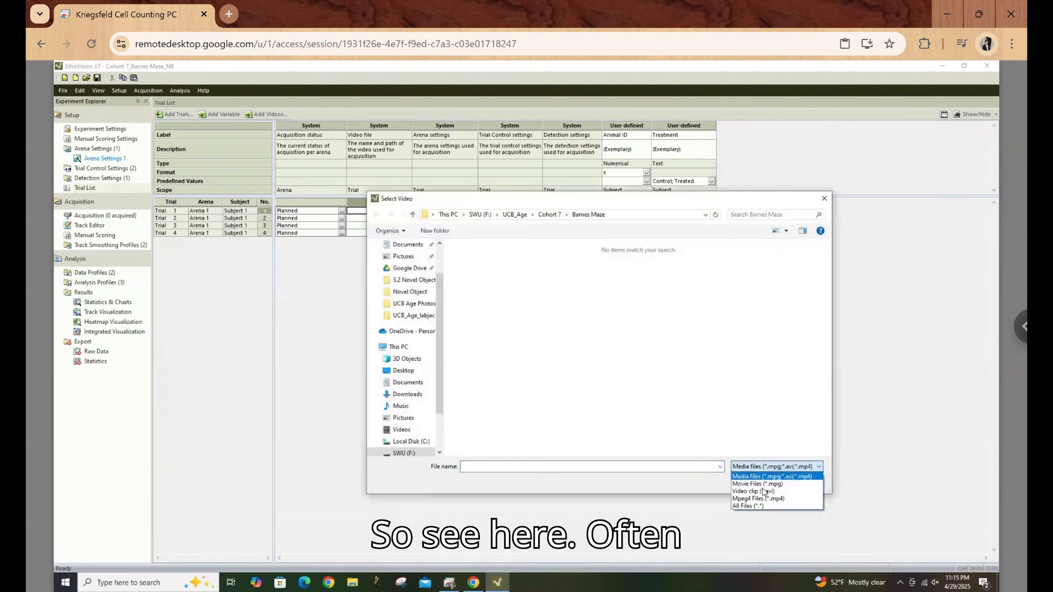
pyautogui.click(759, 506)
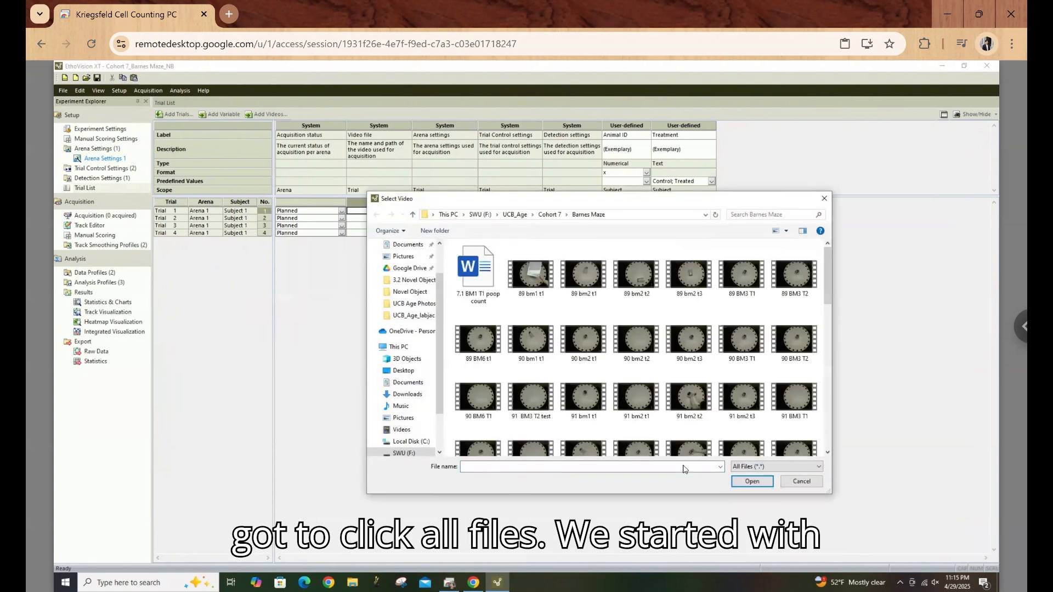
pyautogui.doubleClick(582, 277)
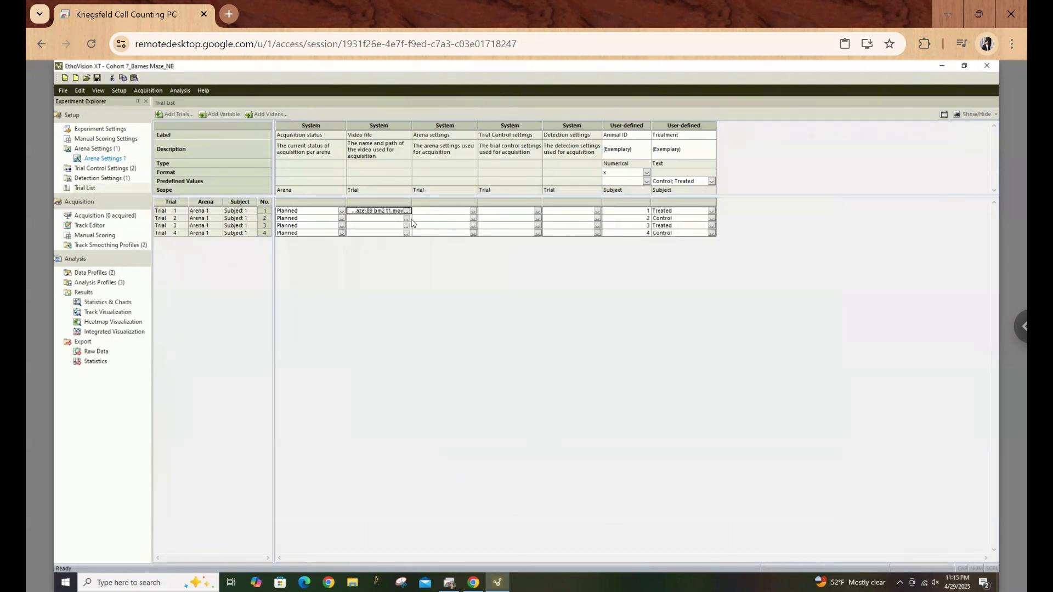
# Search the Barnes Maze folder for 89 across all file types and assign the video 89 bm2 t2 to Trial 2
pyautogui.click(408, 219)
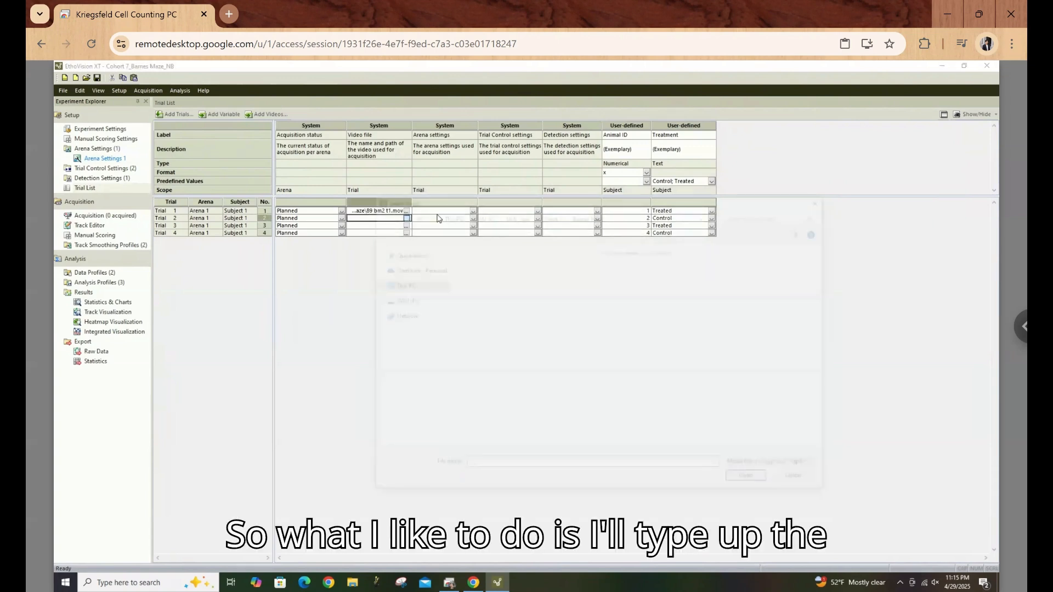
pyautogui.click(765, 217)
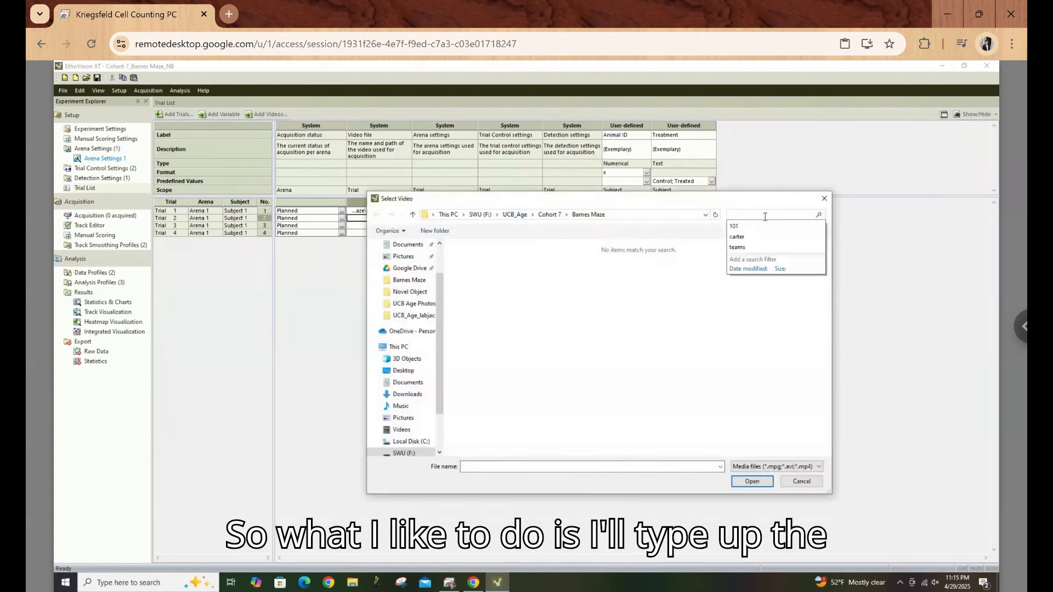
pyautogui.write('89')
pyautogui.click(781, 466)
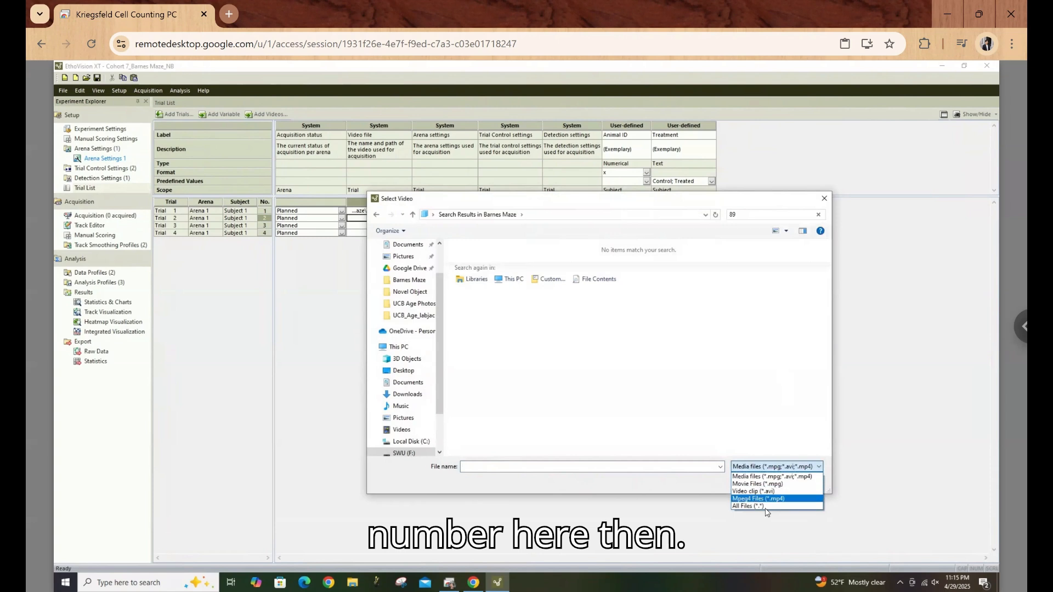
pyautogui.click(765, 509)
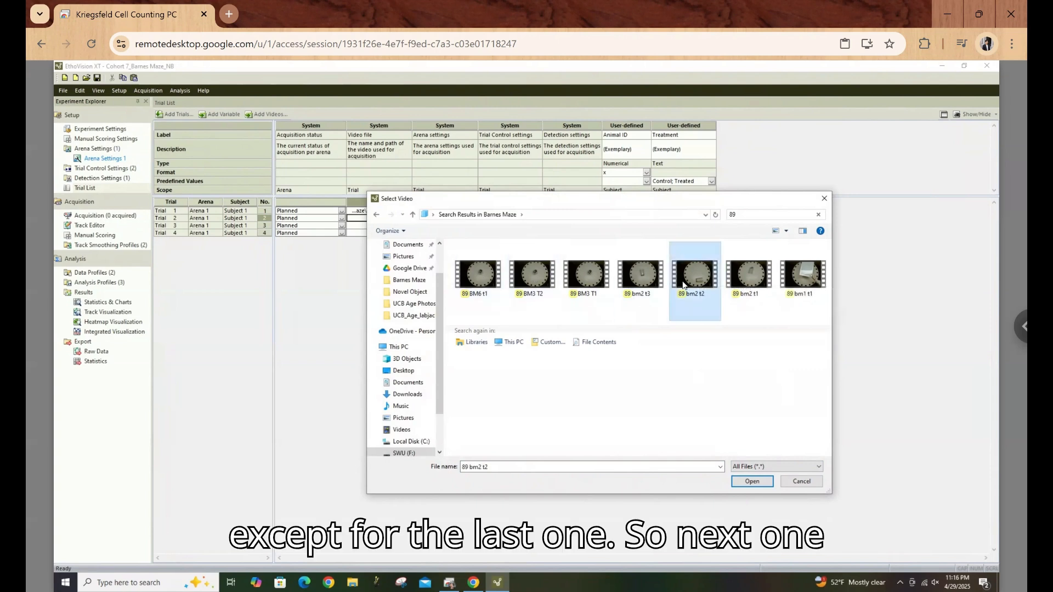
pyautogui.doubleClick(682, 284)
# Assign the video 89 bm2 t3 to Trial 3, with all file types shown
pyautogui.click(407, 226)
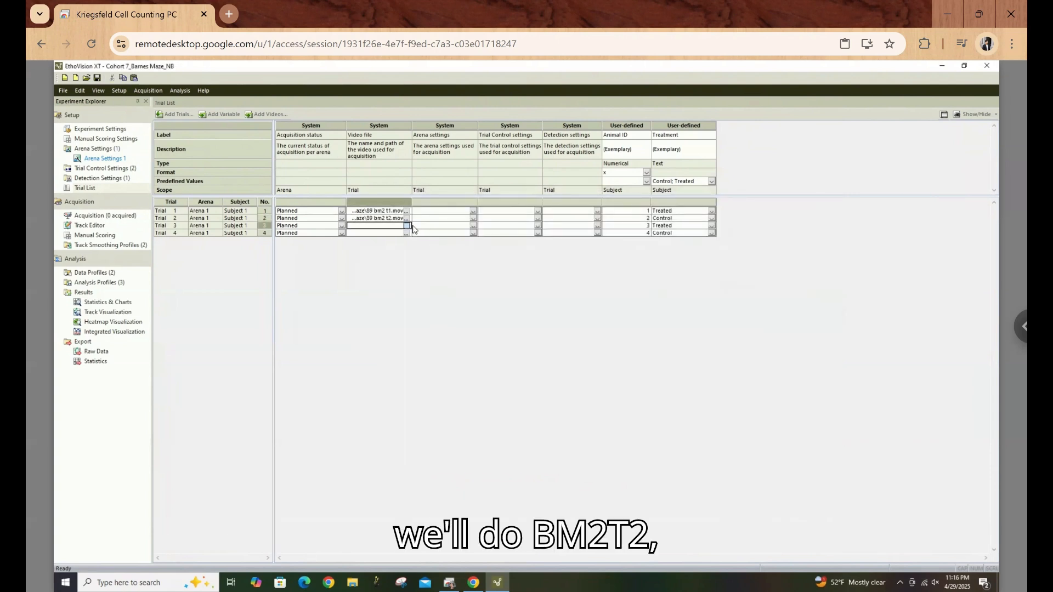
pyautogui.click(407, 225)
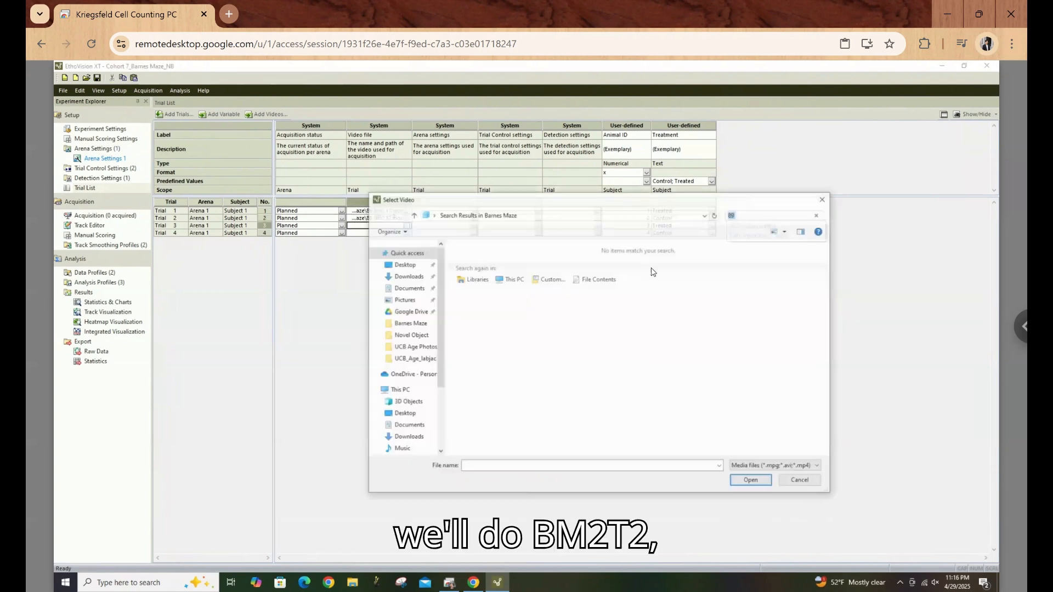
pyautogui.click(799, 466)
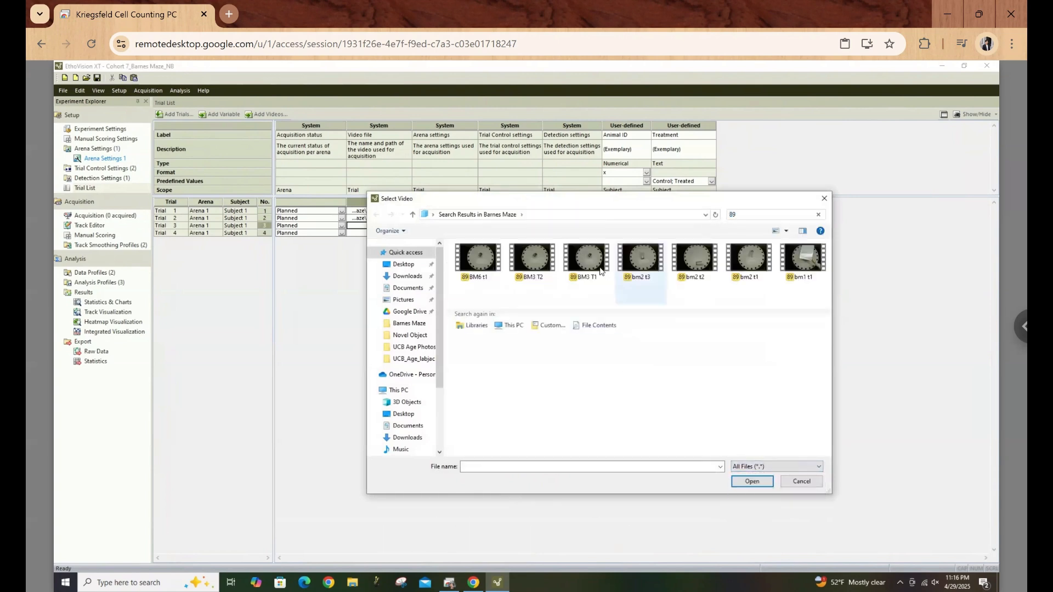
pyautogui.click(640, 257)
# Assign the video 89 BM3 T1 to Trial 4, with all file types shown
pyautogui.click(408, 233)
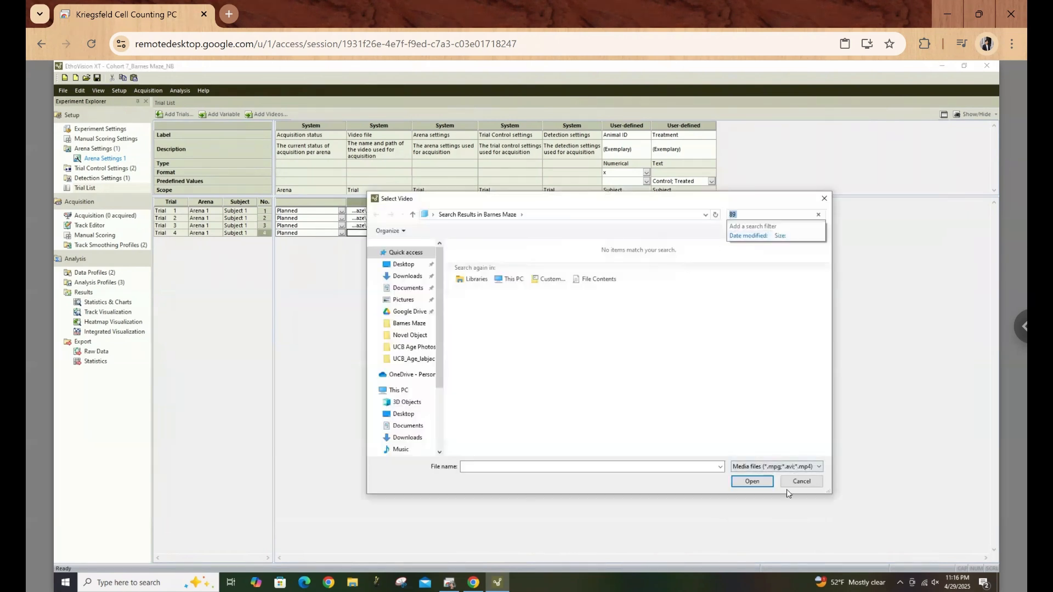
pyautogui.click(792, 471)
pyautogui.click(776, 509)
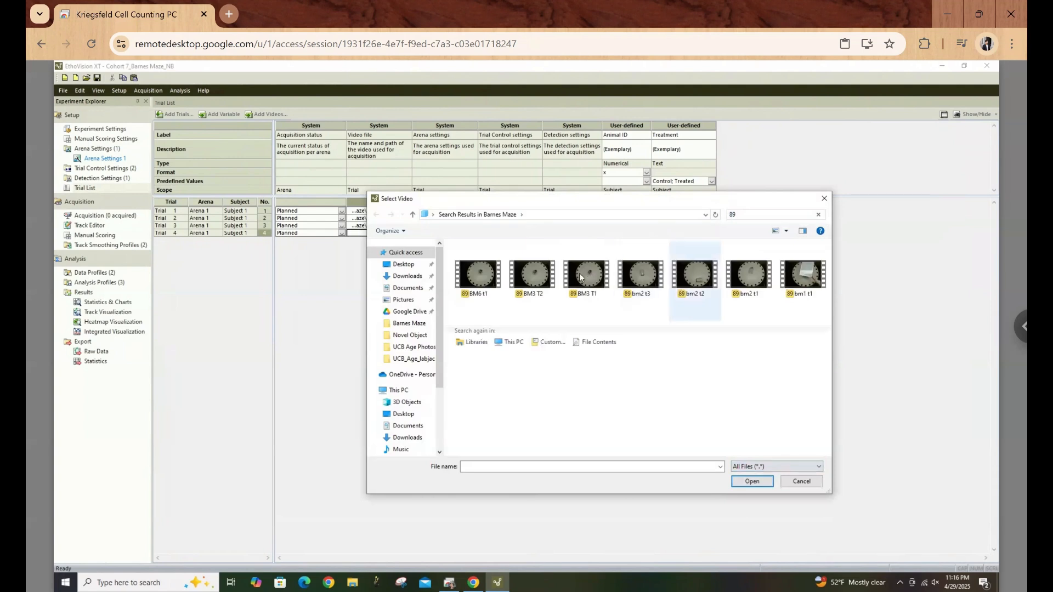
pyautogui.doubleClick(579, 274)
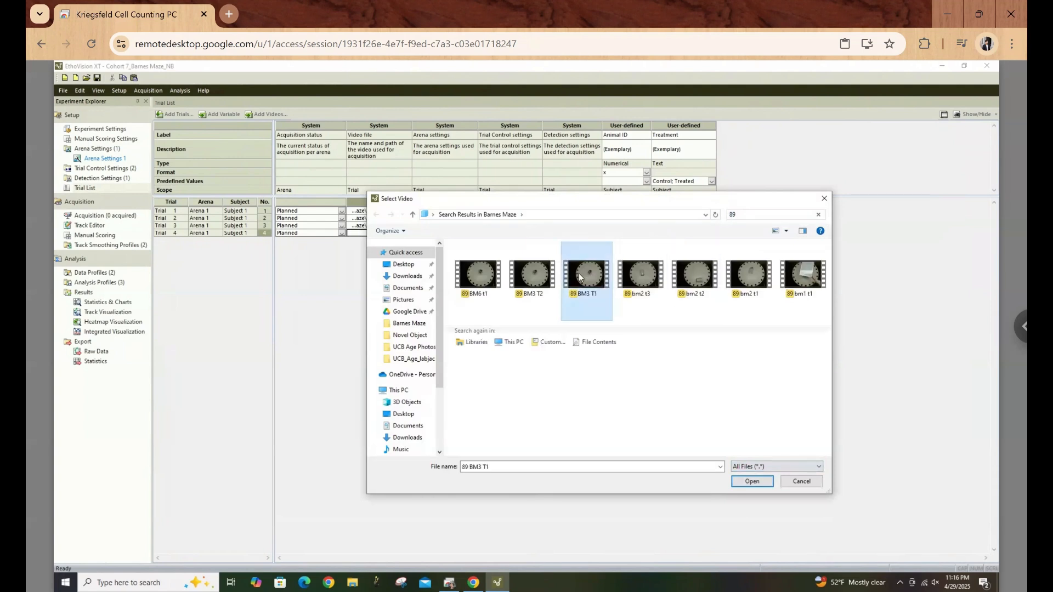
# Add five trials to the list and assign the videos 89 BM3 T2 to Trial 5 and 89 BM6 t1 to Trial 6
pyautogui.rightClick(315, 235)
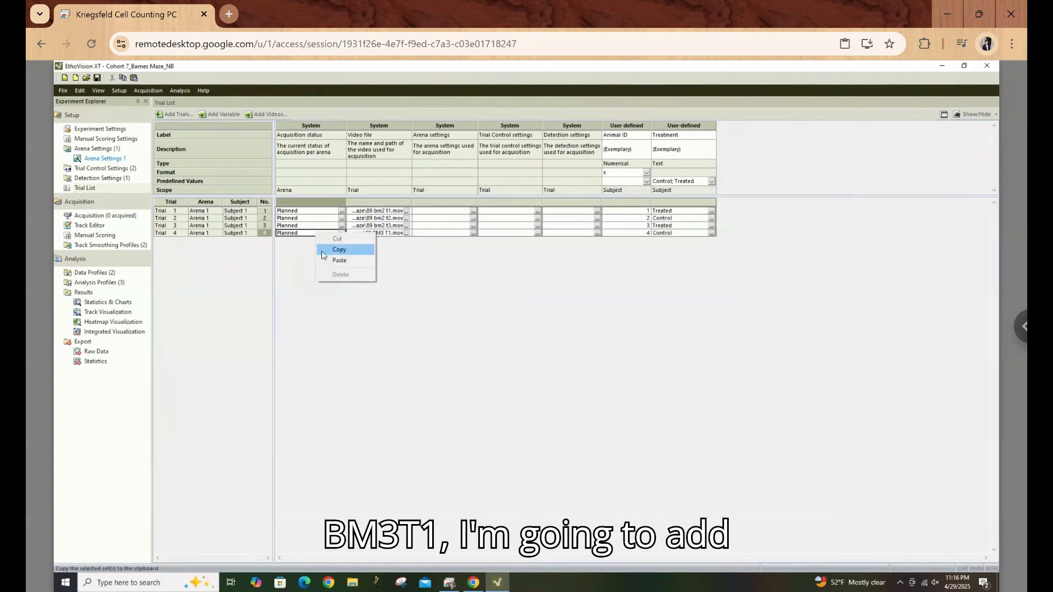
pyautogui.rightClick(208, 234)
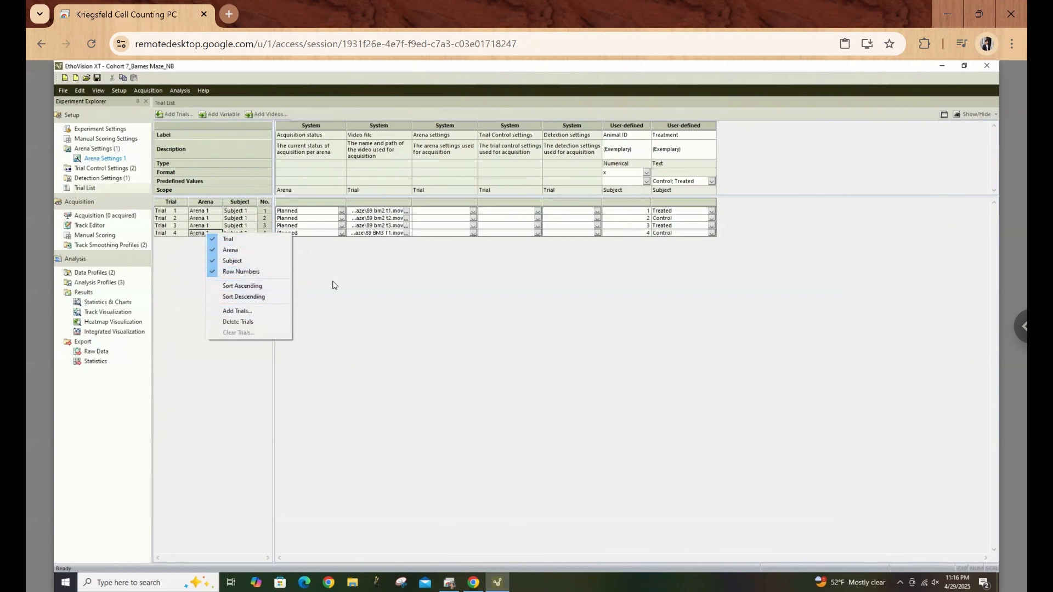
pyautogui.click(257, 310)
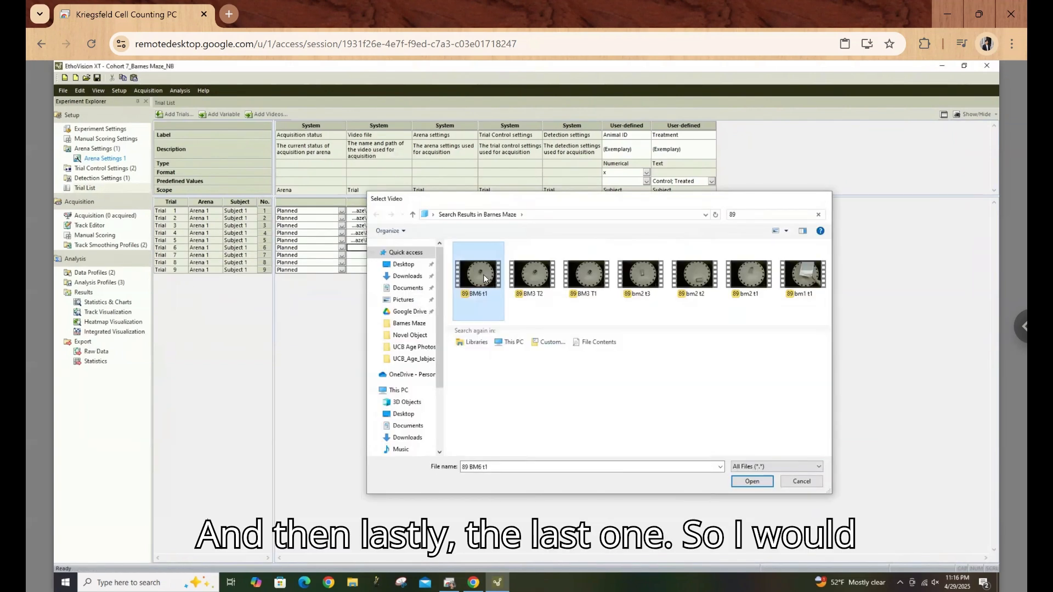
pyautogui.doubleClick(457, 284)
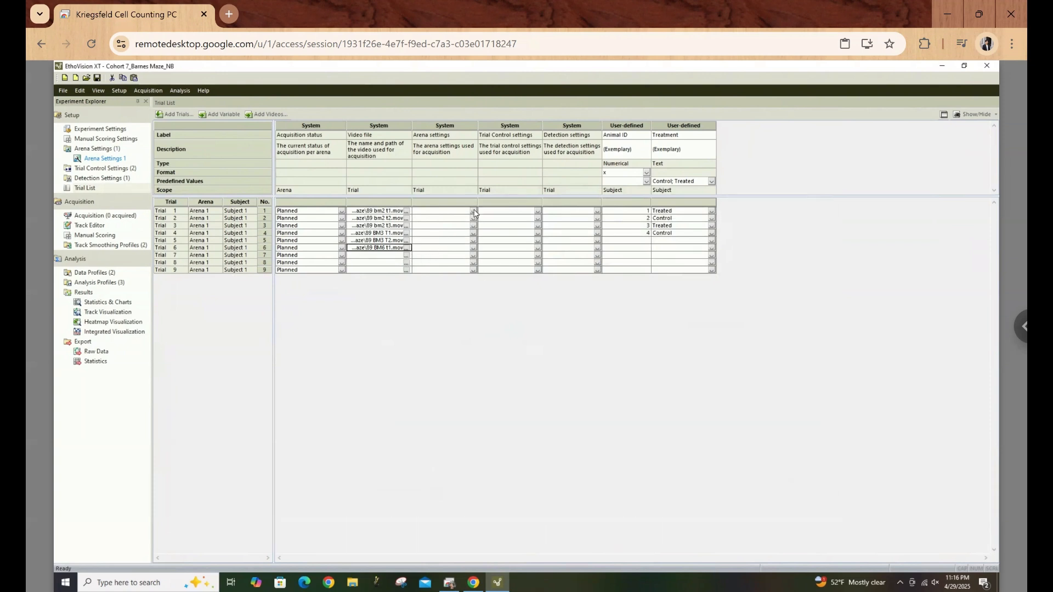
pyautogui.click(537, 212)
pyautogui.click(538, 212)
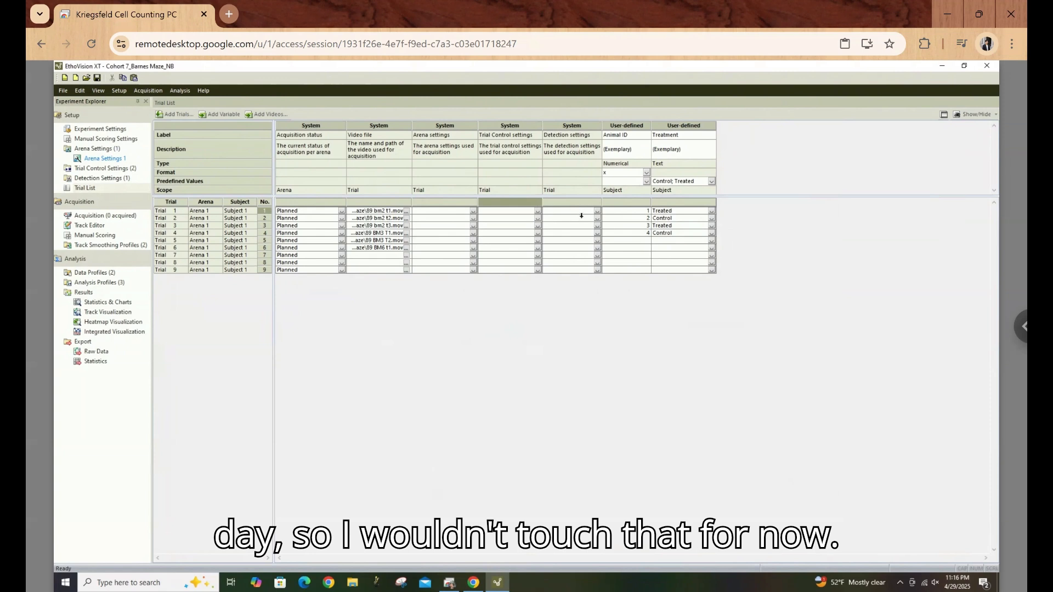
# Set the Animal ID to 89 for Trials 1 through 9 in the trial list
pyautogui.click(650, 212)
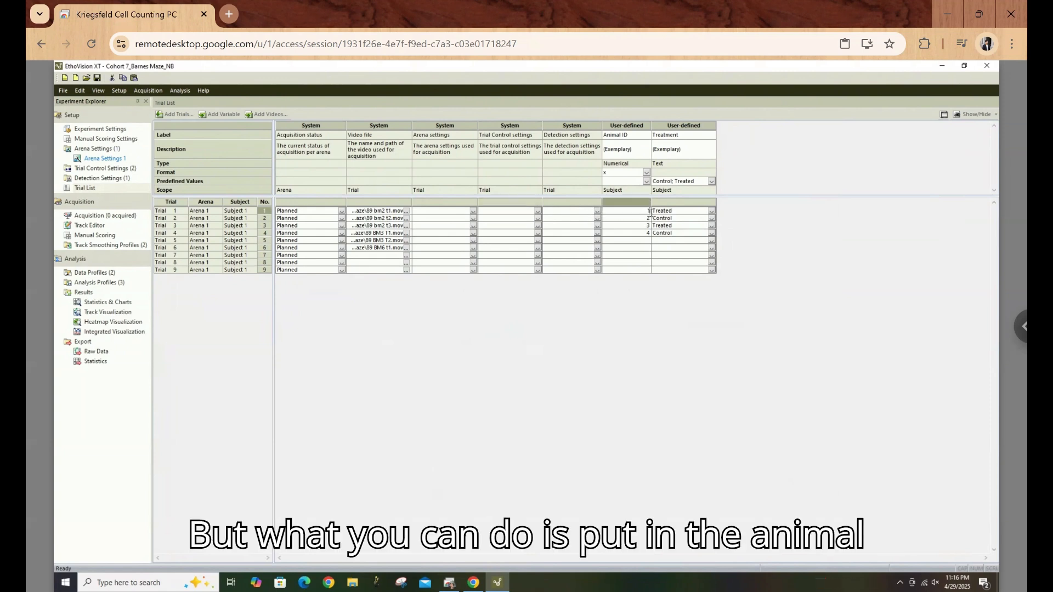
pyautogui.press('BackSpace')
pyautogui.write('89')
pyautogui.click(649, 218)
pyautogui.write('89')
pyautogui.press('Return')
pyautogui.press('Down')
pyautogui.write('89')
pyautogui.press('Up')
pyautogui.write('89')
pyautogui.press('Down')
pyautogui.press('Down')
pyautogui.write('89')
pyautogui.press('Down')
pyautogui.press('Down')
pyautogui.write('89')
pyautogui.press('Up')
pyautogui.write('89')
pyautogui.press('Down')
pyautogui.press('Down')
pyautogui.write('89')
pyautogui.press('Down')
pyautogui.write('89')
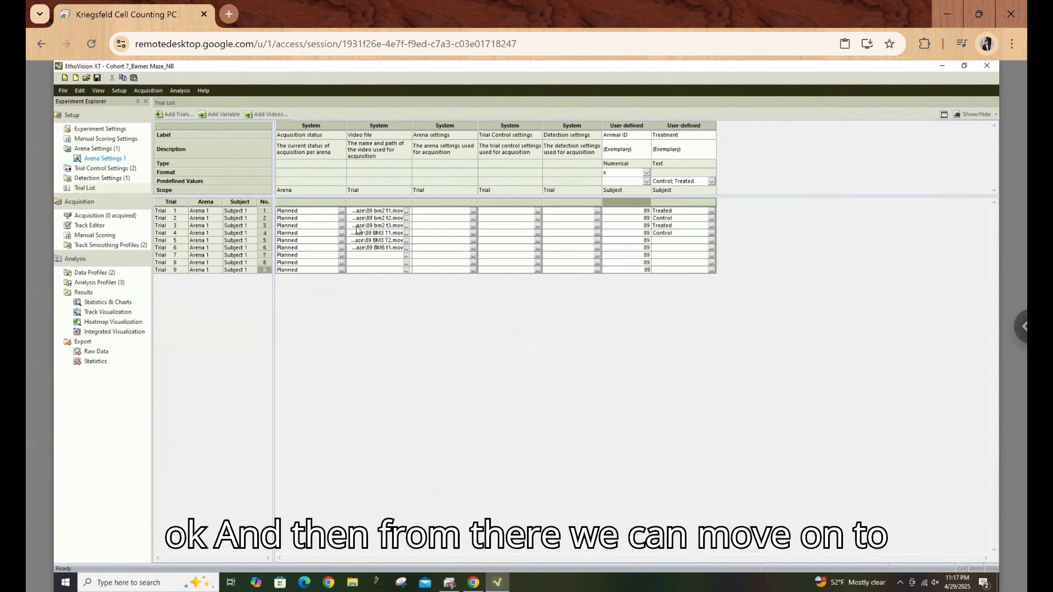
# Open Detection Settings 1 and start the automated setup with Rodent as the animal type
pyautogui.doubleClick(115, 182)
pyautogui.doubleClick(111, 190)
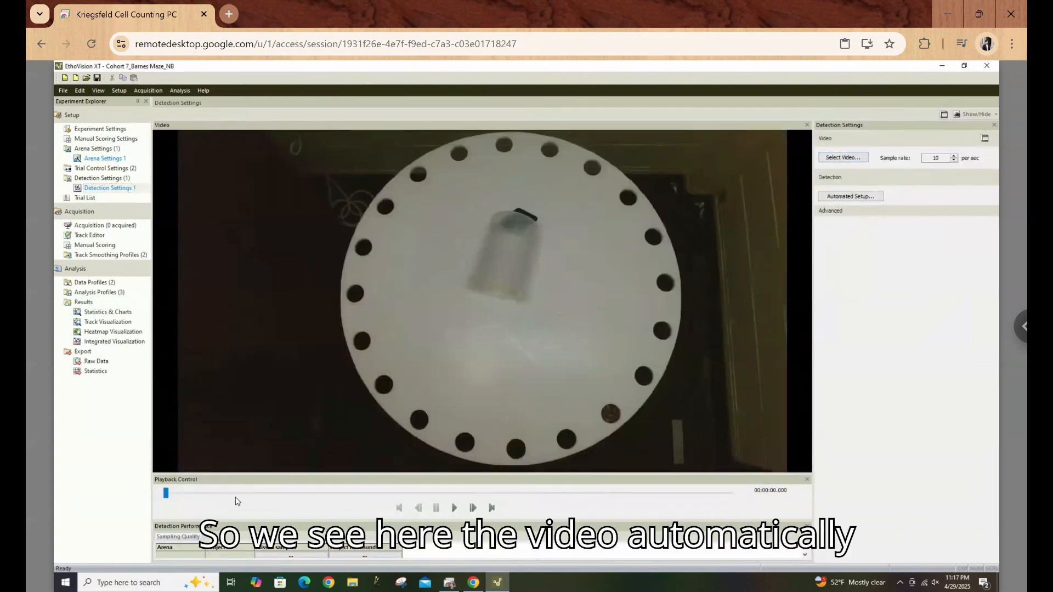
pyautogui.click(856, 197)
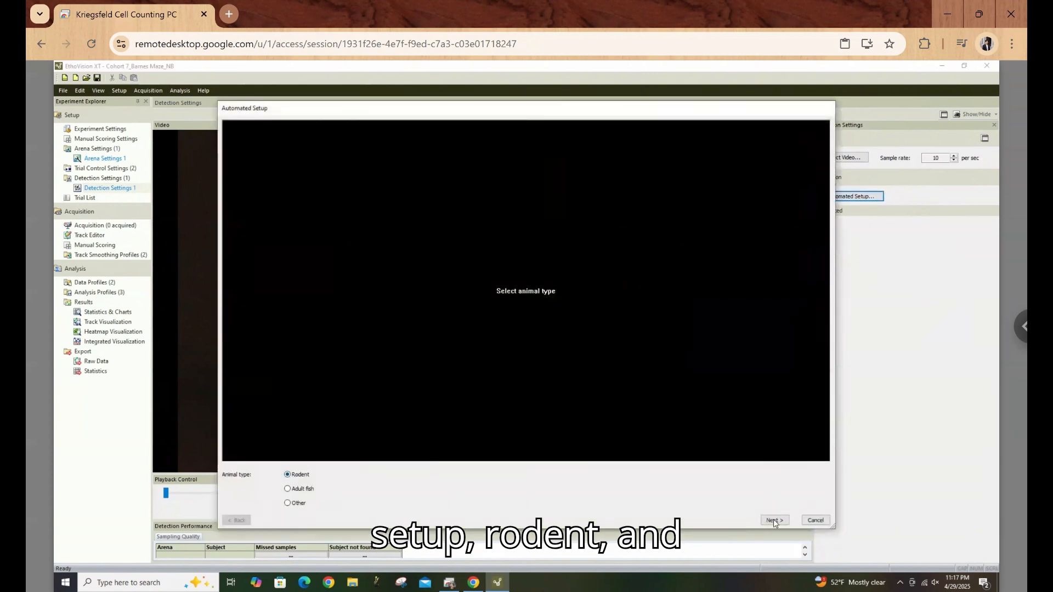
pyautogui.click(774, 521)
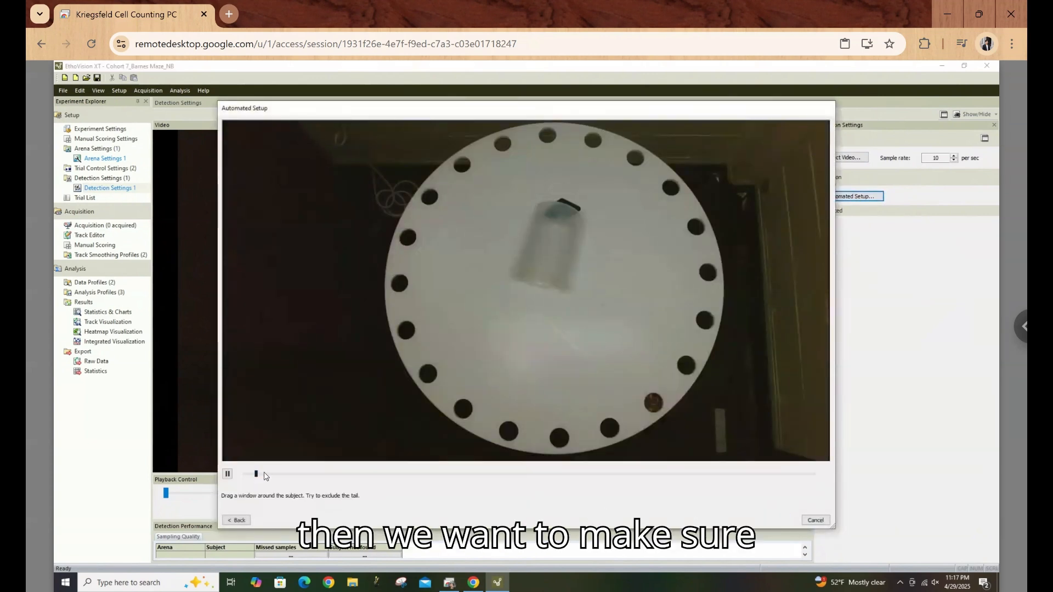
# Pause the setup video where the mouse is clearly visible, frame its body without the tail, and reject the automated detection result
pyautogui.moveTo(329, 473); pyautogui.dragTo(412, 478)
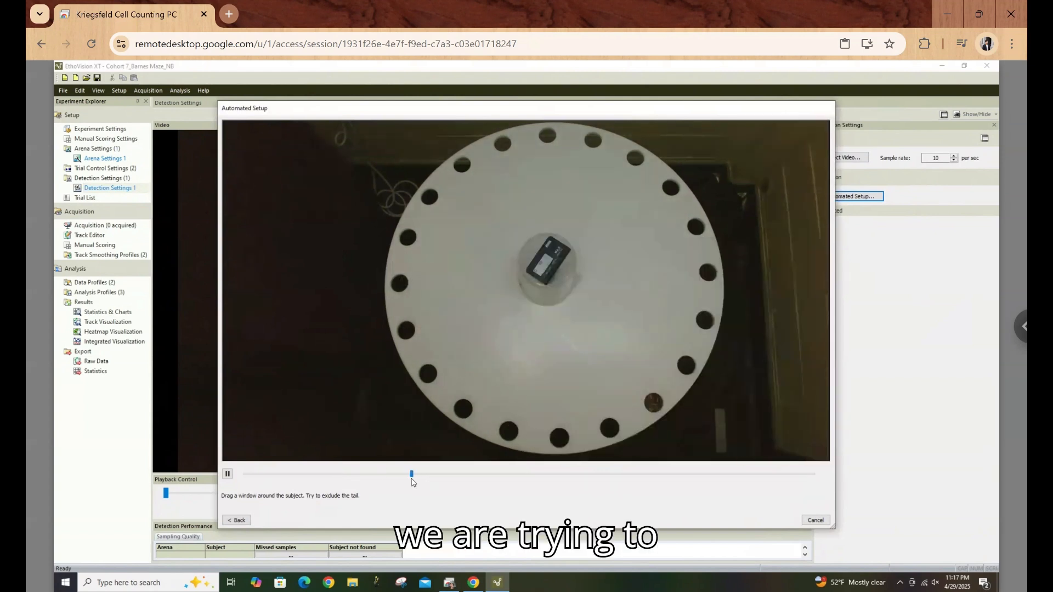
pyautogui.click(449, 475)
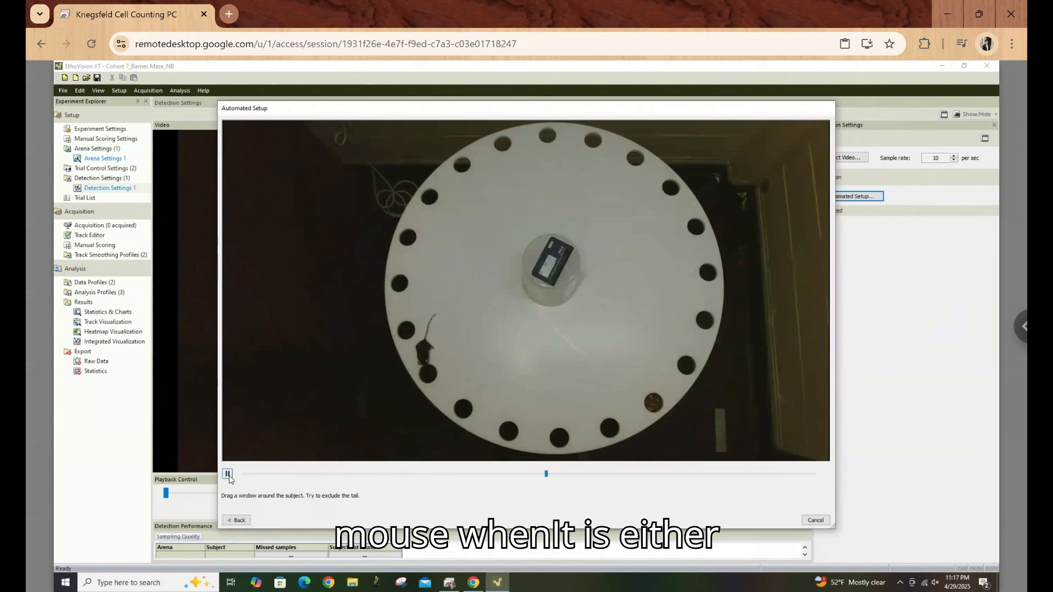
pyautogui.click(227, 475)
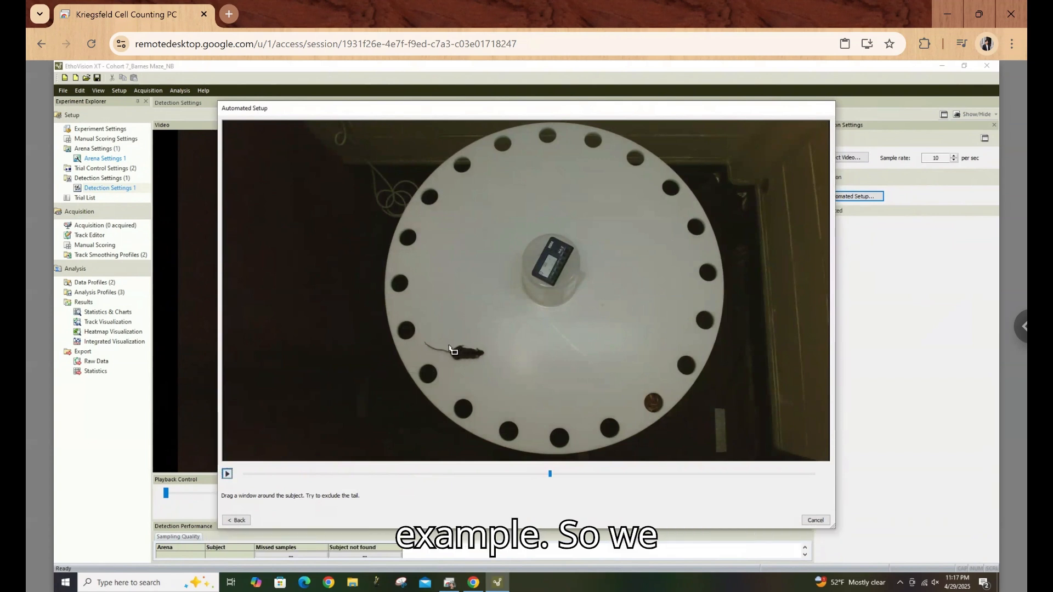
pyautogui.moveTo(449, 345); pyautogui.dragTo(486, 364)
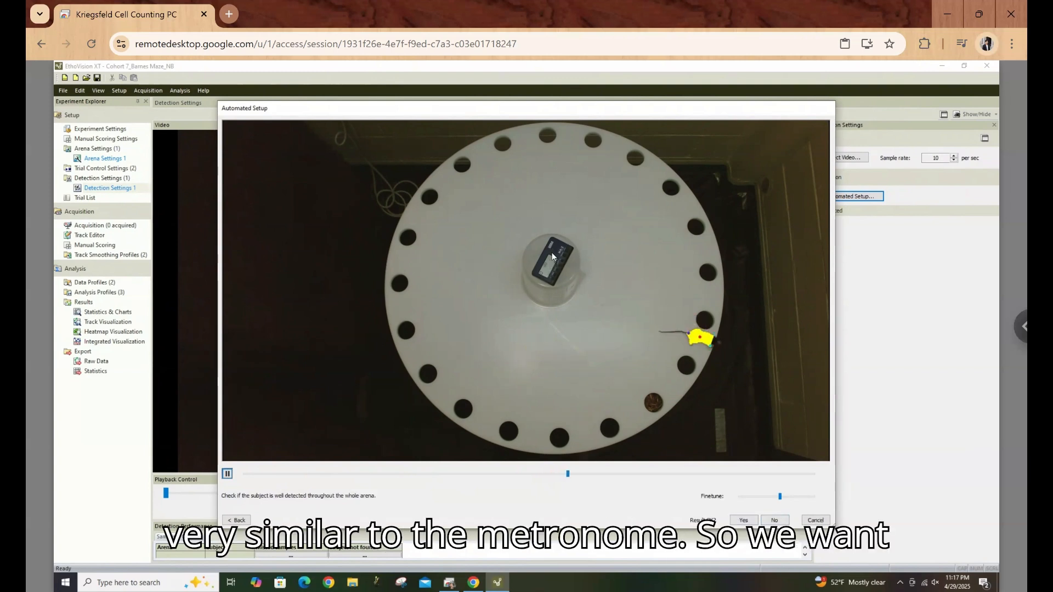
pyautogui.click(771, 520)
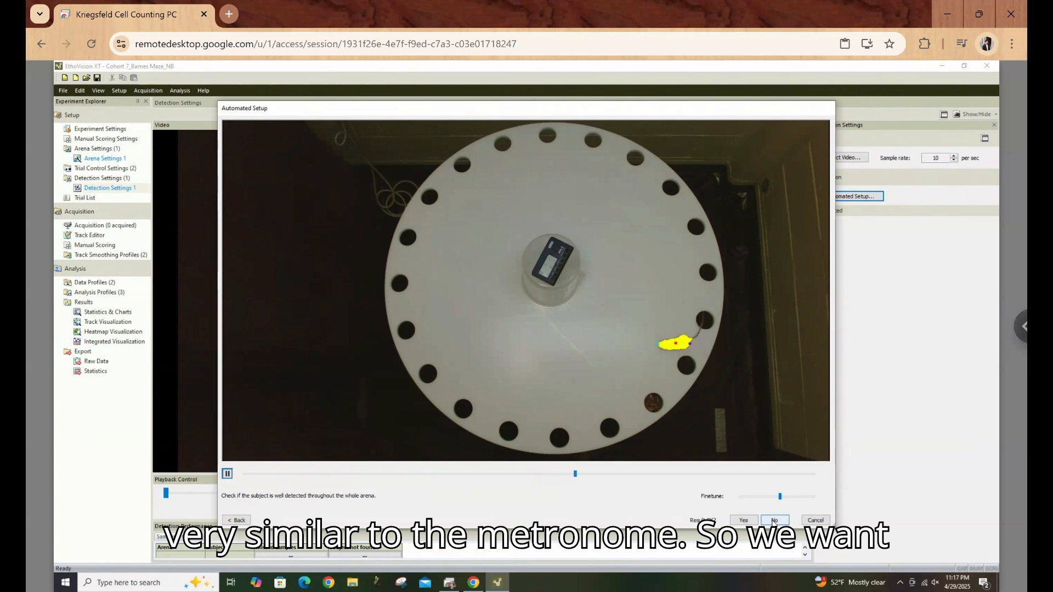
pyautogui.click(599, 333)
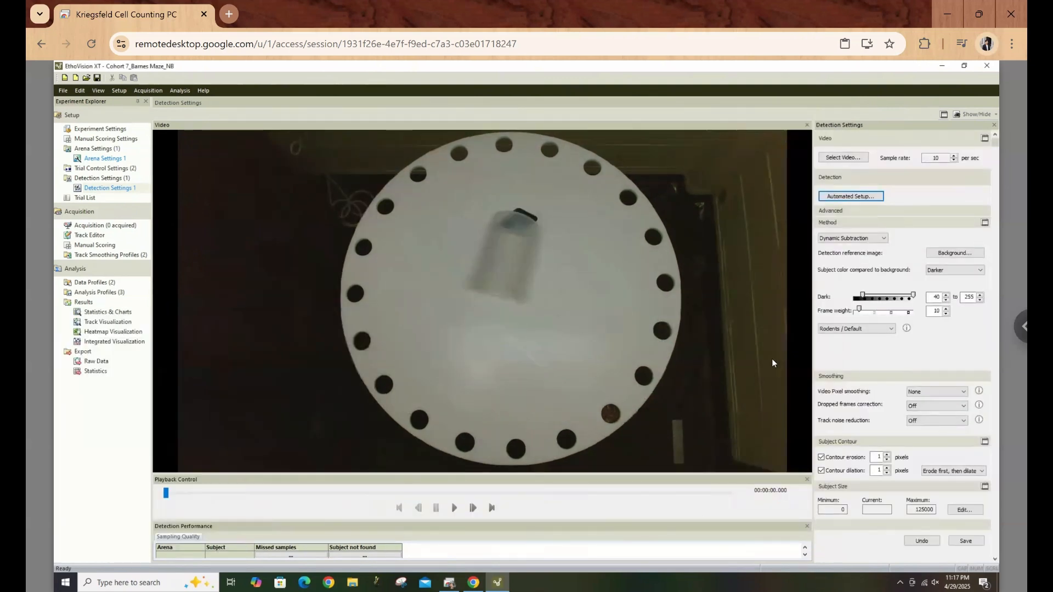
# Check the detection on frames with the mouse, set the Dark range to 90–184 and frame weight to 0, and save
pyautogui.moveTo(165, 492); pyautogui.dragTo(313, 493)
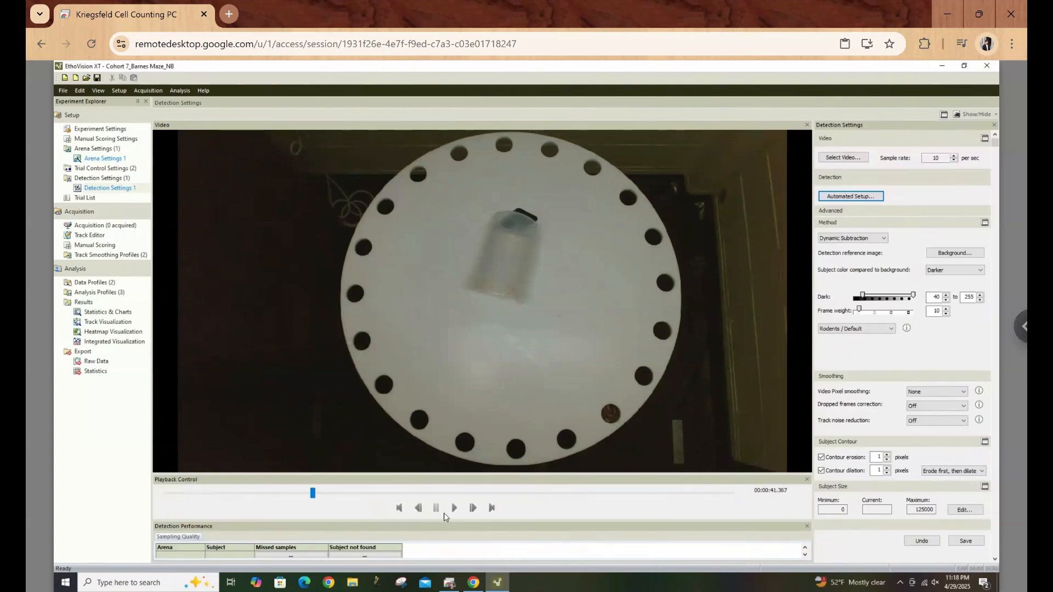
pyautogui.click(454, 508)
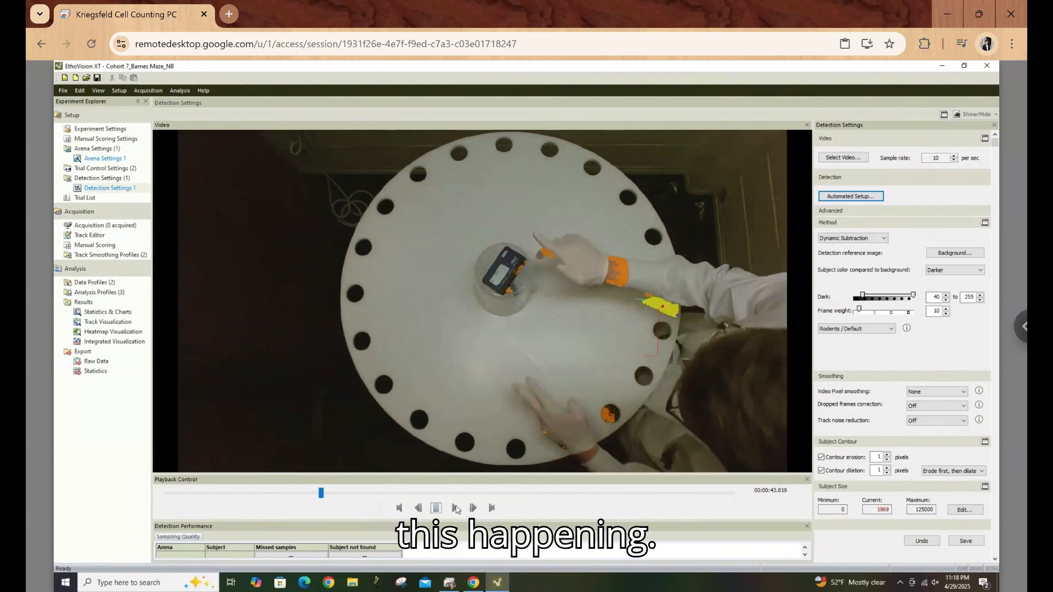
pyautogui.moveTo(374, 493); pyautogui.dragTo(430, 497)
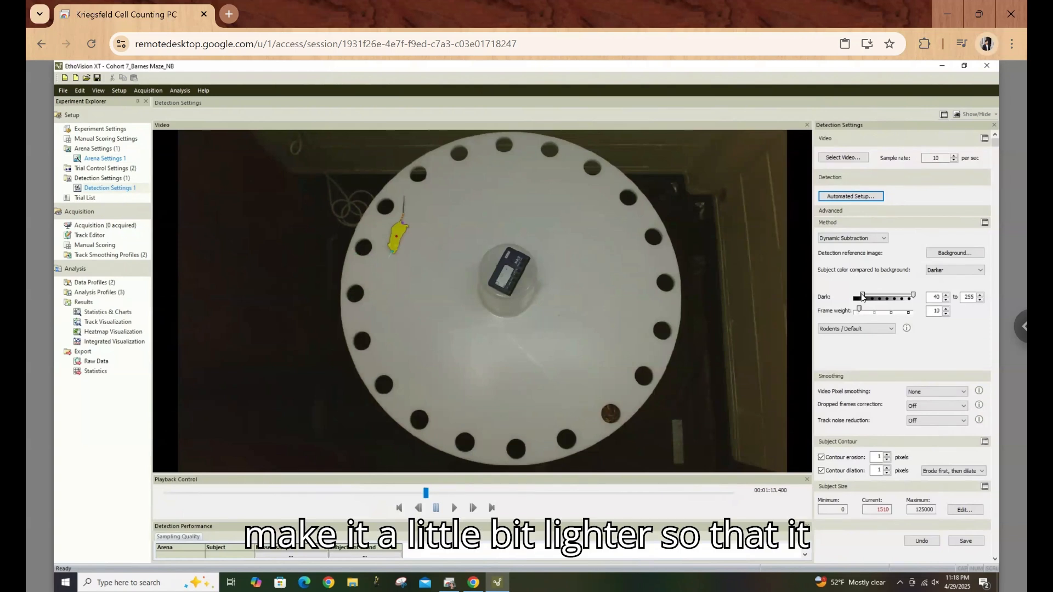
pyautogui.moveTo(862, 296); pyautogui.dragTo(859, 300)
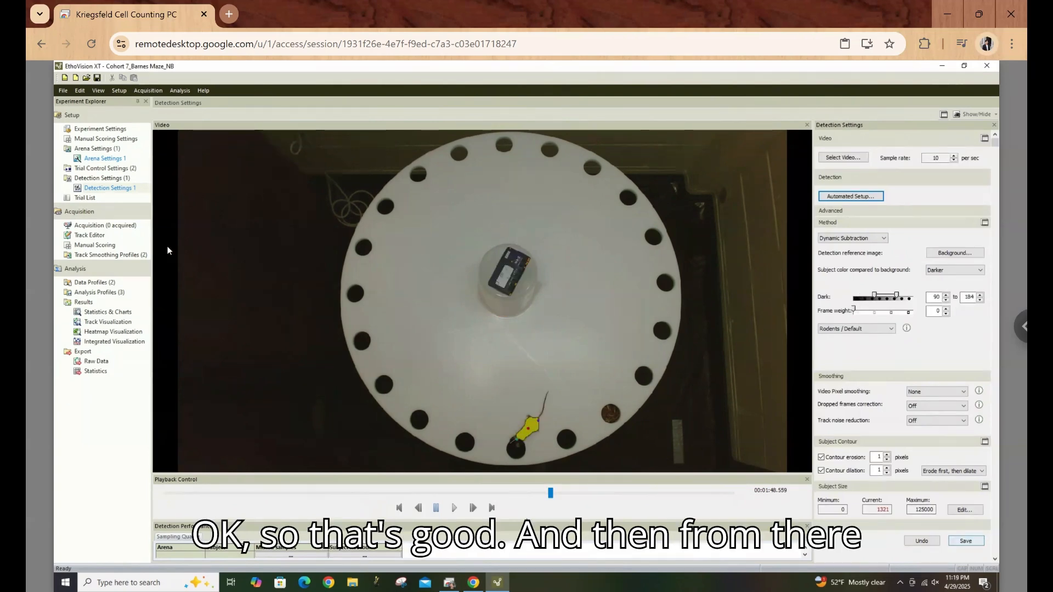
# Acquire Trial 1 starting at about 00:01:04 in the video, when the mouse is released, and stop the recording at its end
pyautogui.click(89, 227)
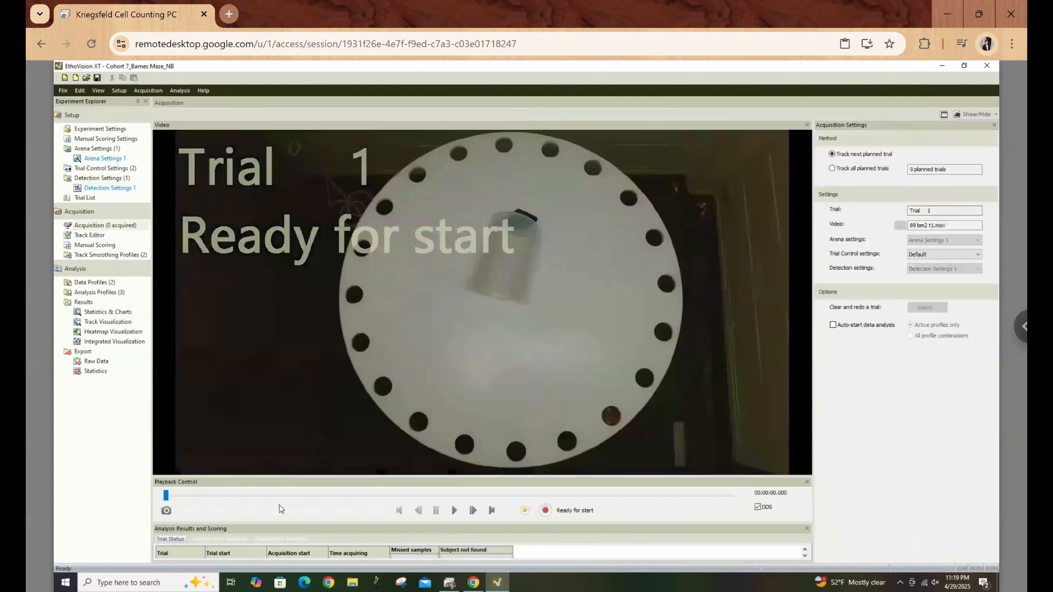
pyautogui.moveTo(167, 496); pyautogui.dragTo(254, 496)
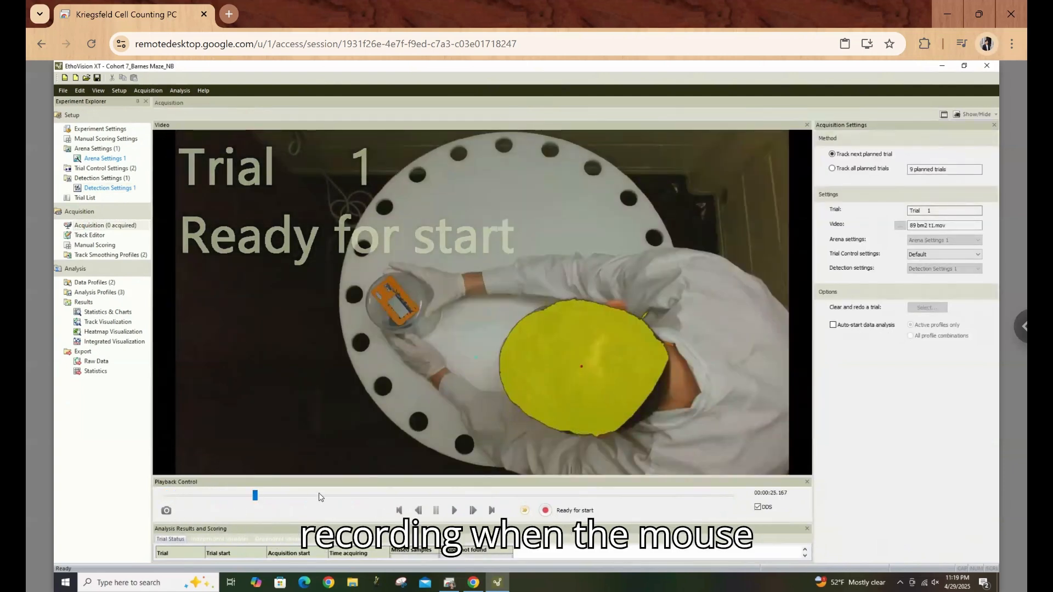
pyautogui.moveTo(253, 499); pyautogui.dragTo(394, 495)
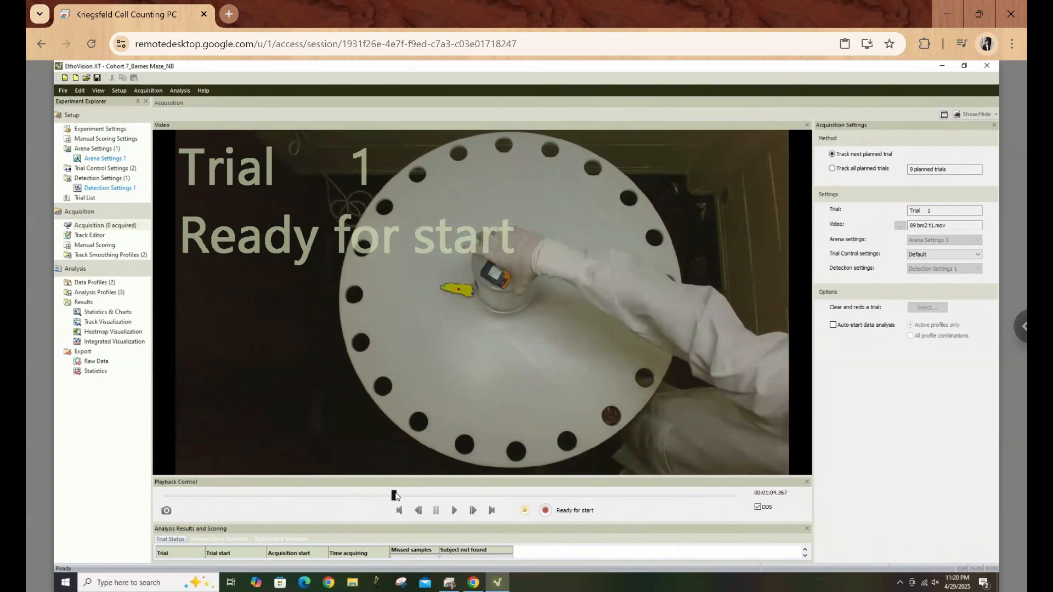
pyautogui.click(545, 510)
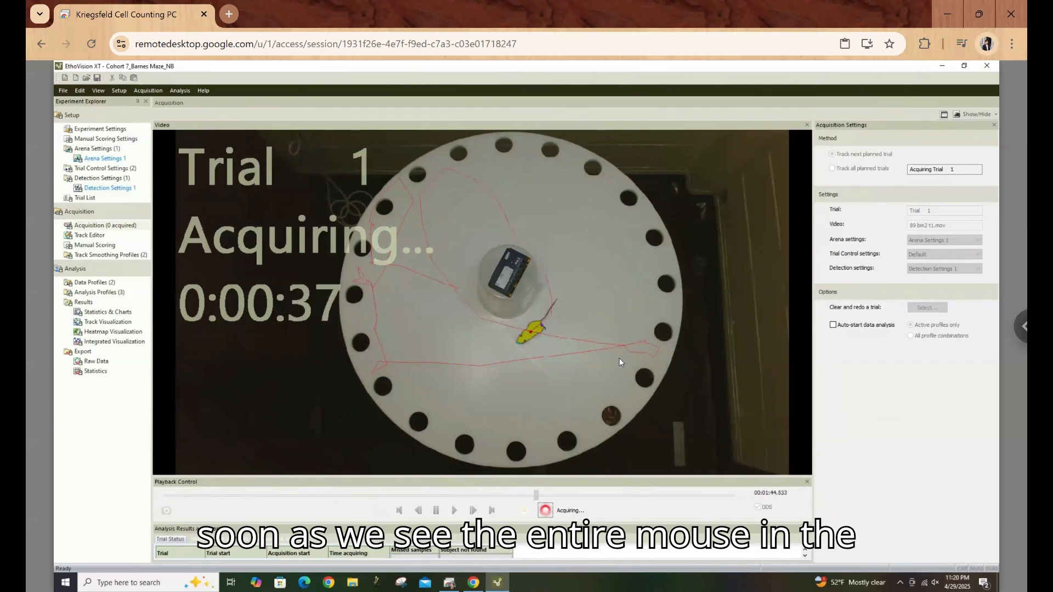
pyautogui.click(546, 512)
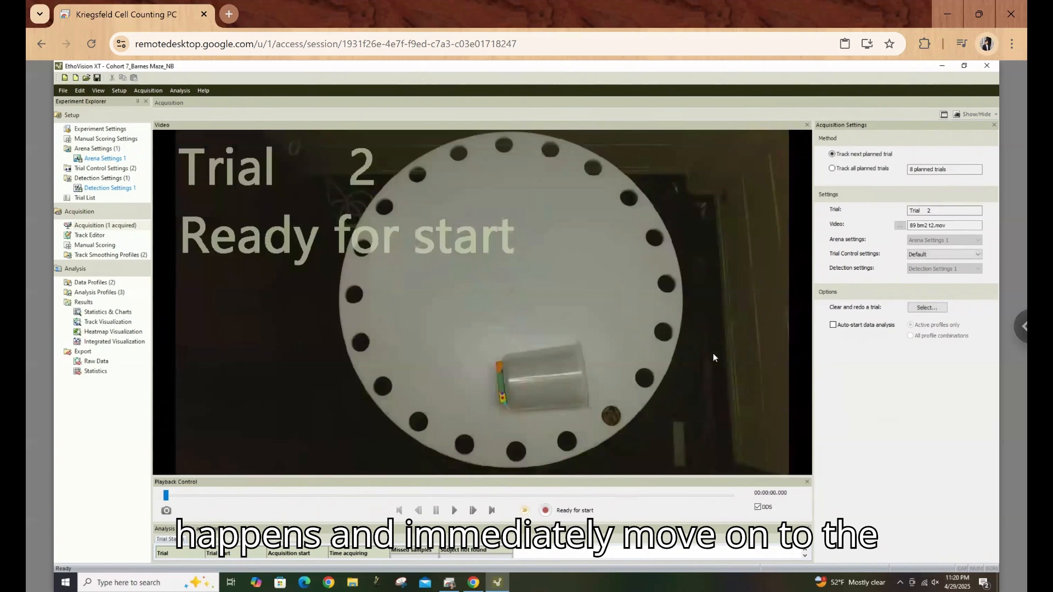
pyautogui.click(930, 312)
pyautogui.click(595, 286)
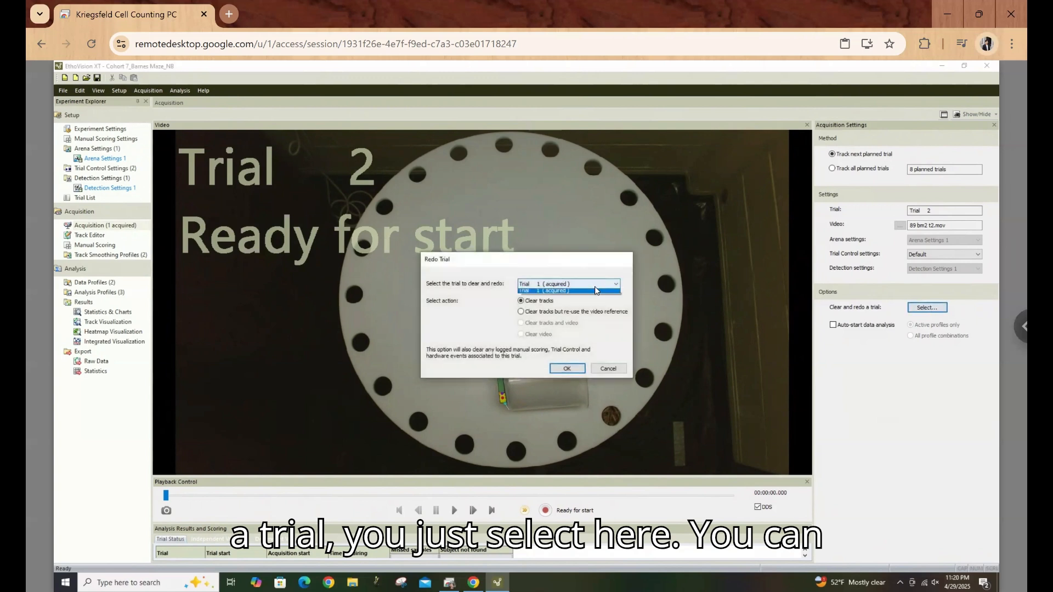
pyautogui.click(579, 281)
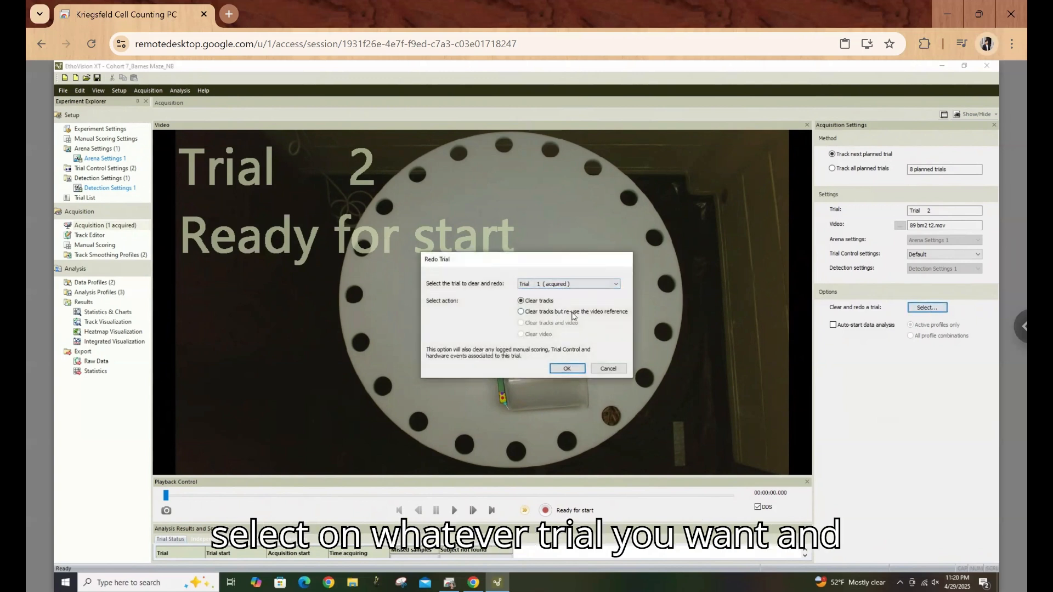
pyautogui.click(538, 313)
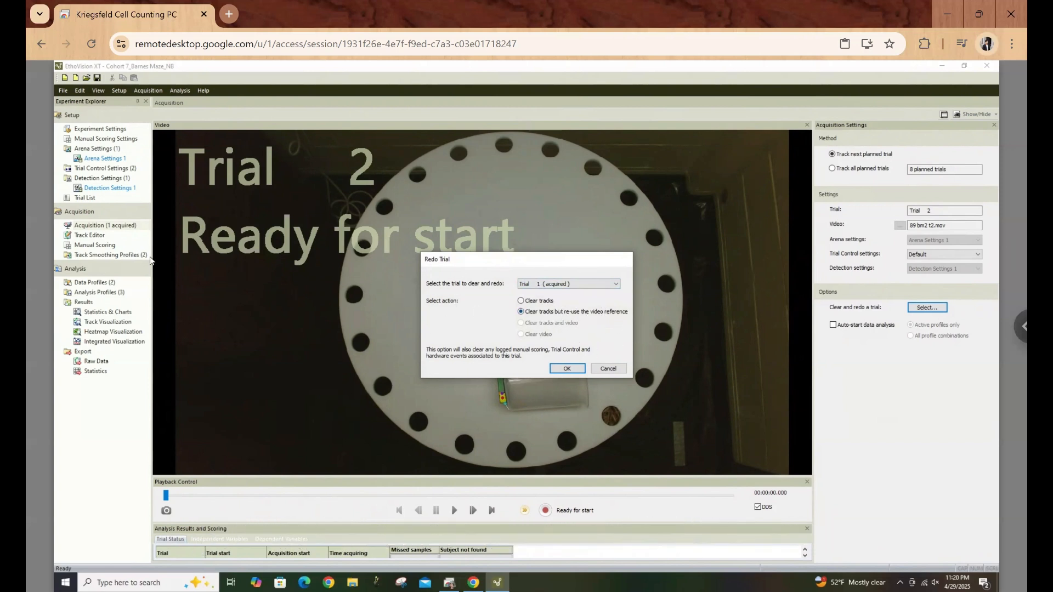
pyautogui.click(609, 367)
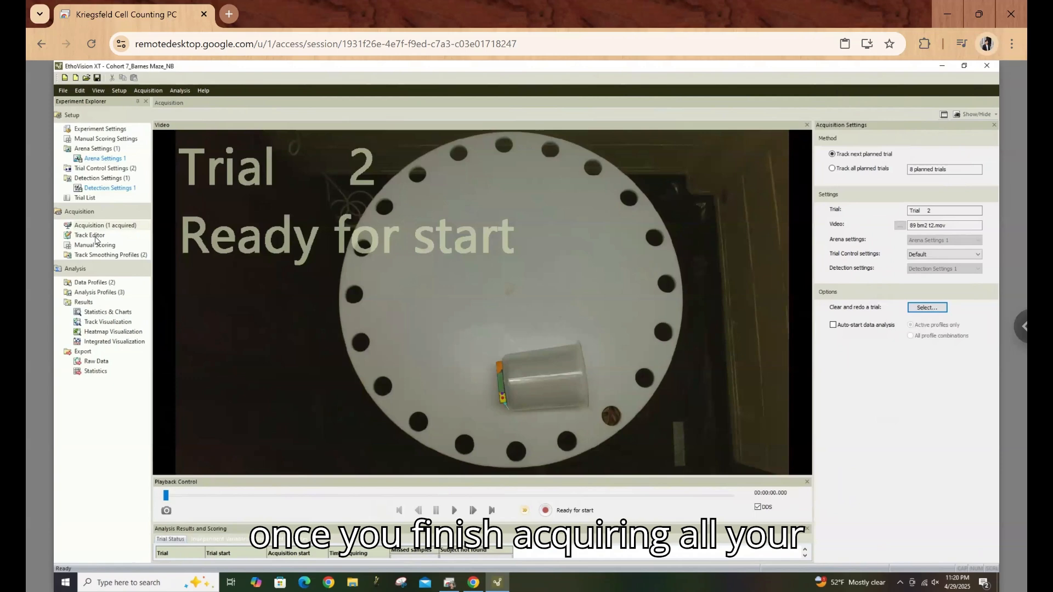
# Open Trial 1 in the Track Editor with the whole maze in view and examine the final samples for tracking errors
pyautogui.click(95, 235)
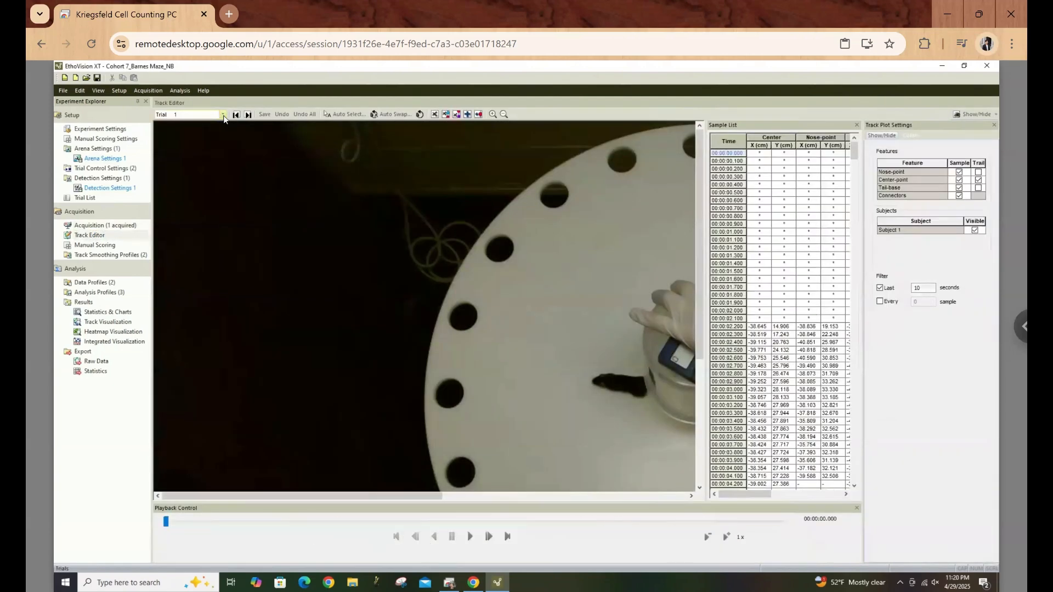
pyautogui.click(222, 115)
pyautogui.click(208, 124)
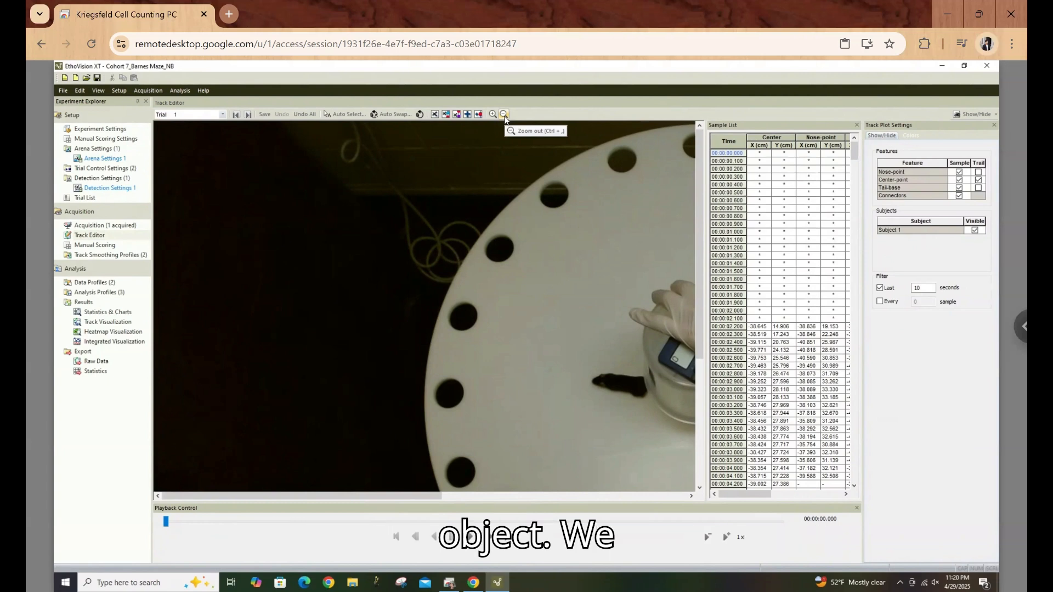
pyautogui.click(505, 118)
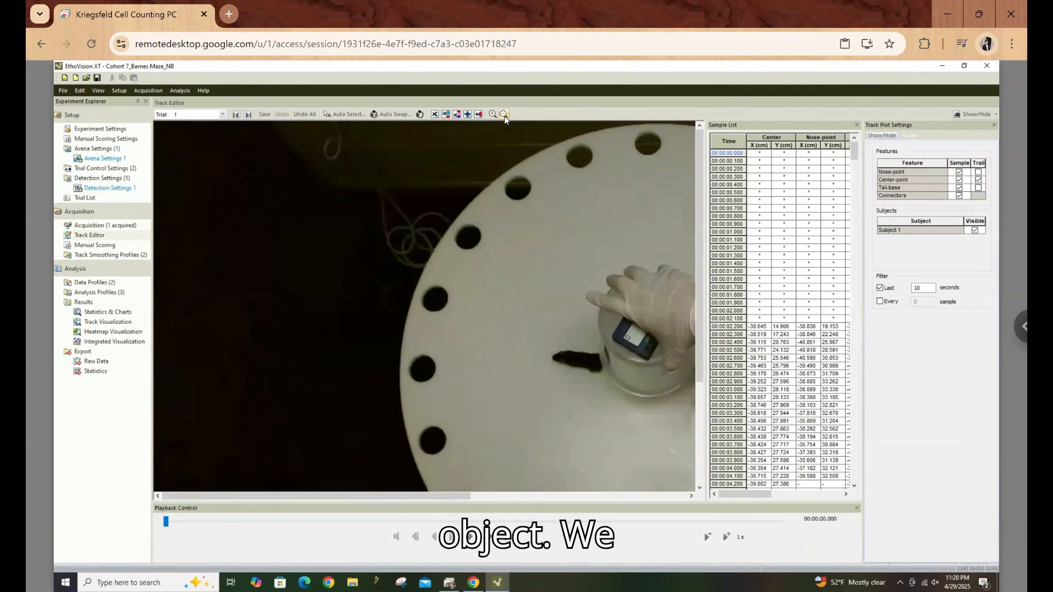
pyautogui.click(505, 115)
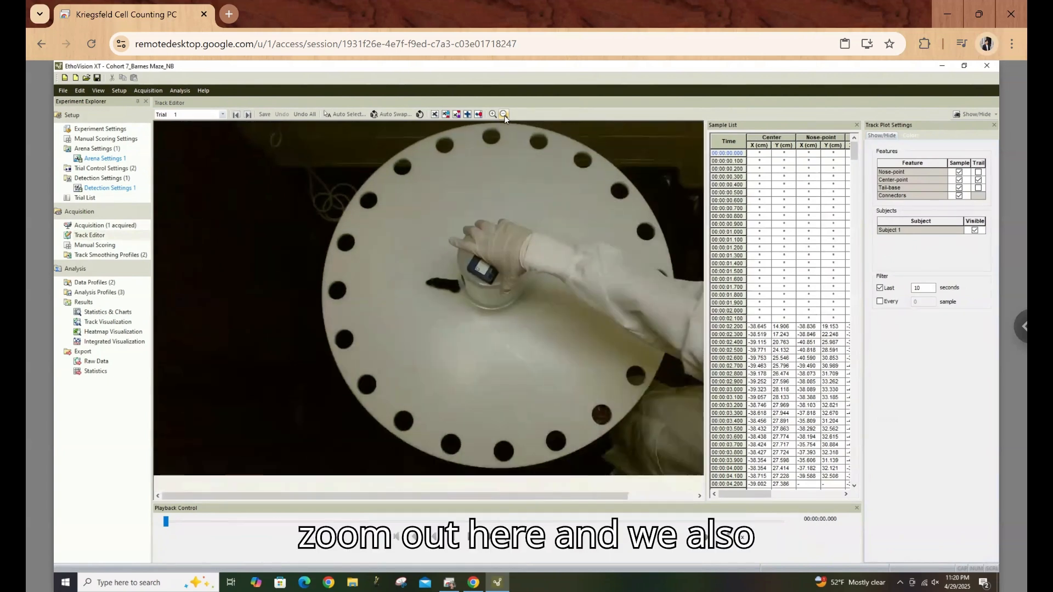
pyautogui.click(505, 115)
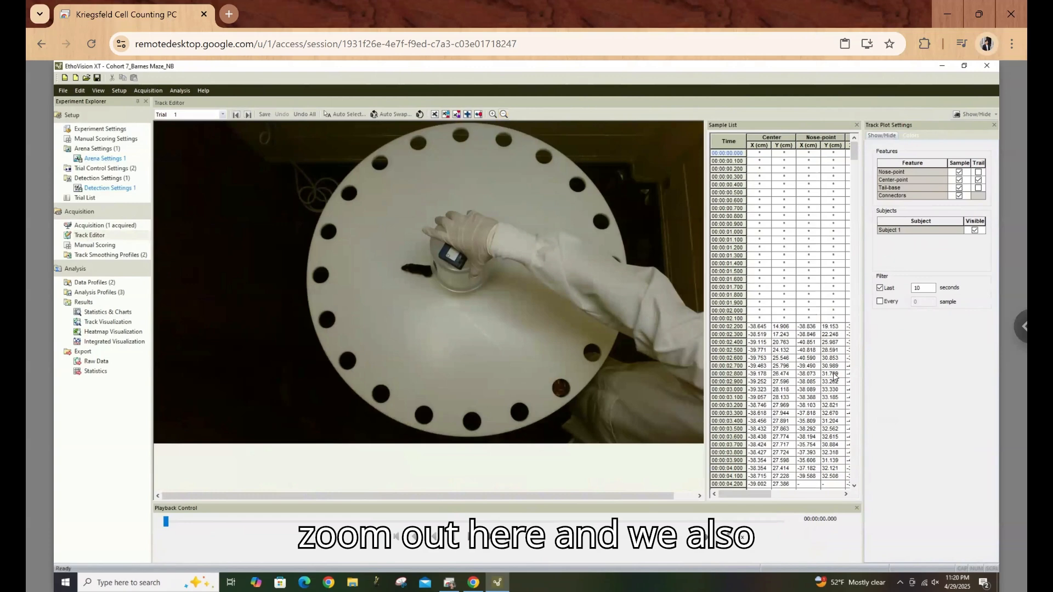
pyautogui.scroll(-7, 798, 283)
pyautogui.moveTo(859, 162); pyautogui.dragTo(862, 477)
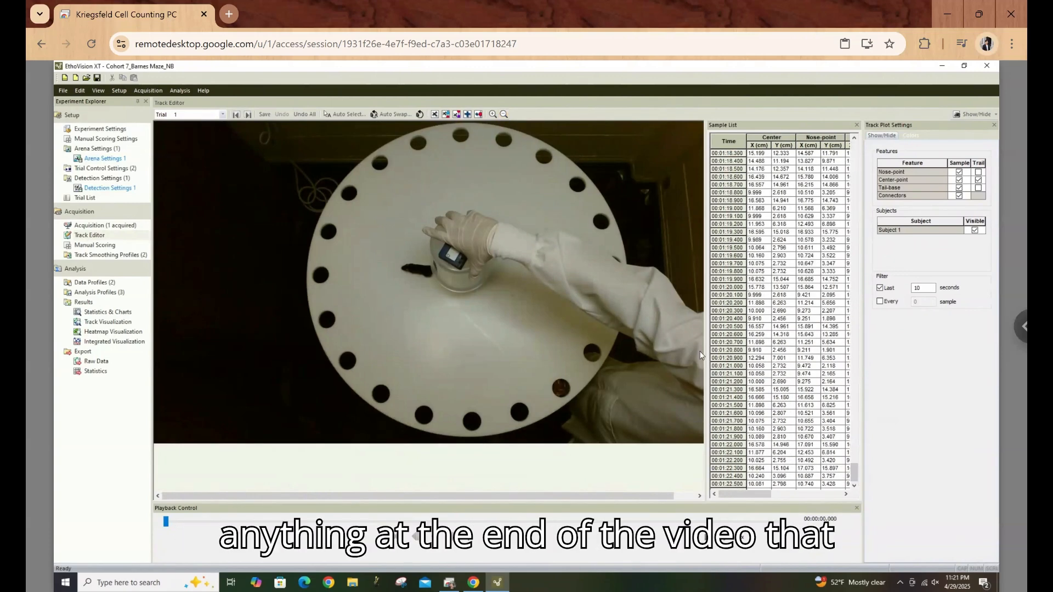
pyautogui.click(736, 453)
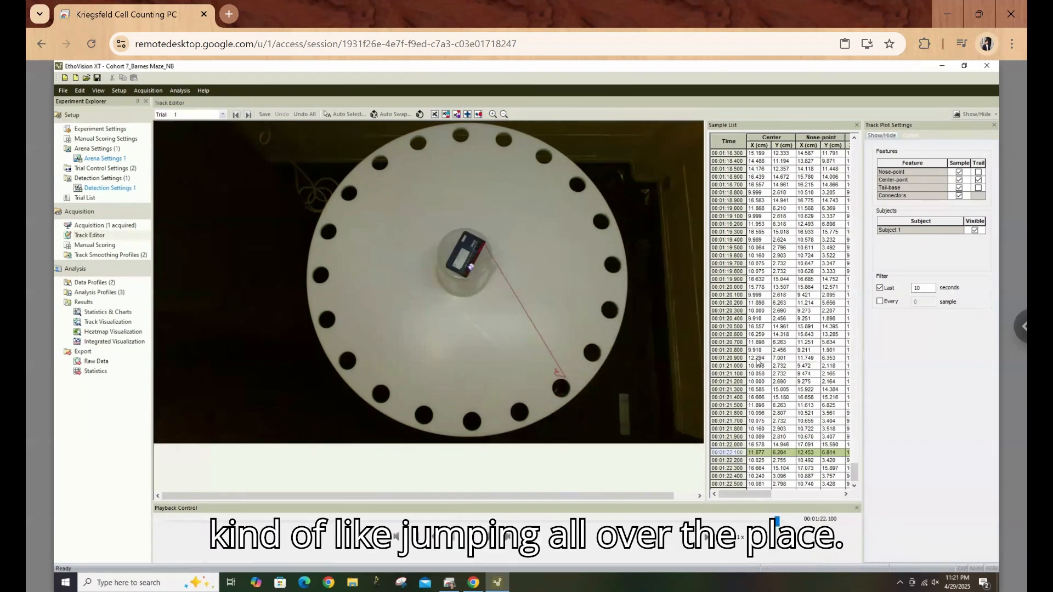
pyautogui.scroll(8, 730, 267)
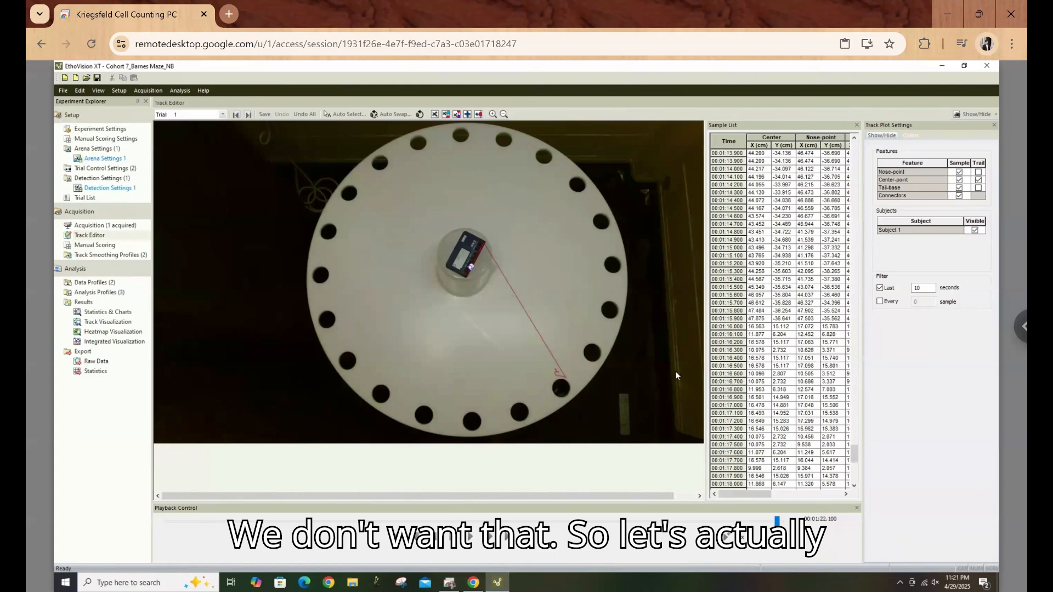
# Replay the Trial 1 track from the start at 4x speed to check how the mouse is tracked
pyautogui.moveTo(776, 521); pyautogui.dragTo(166, 527)
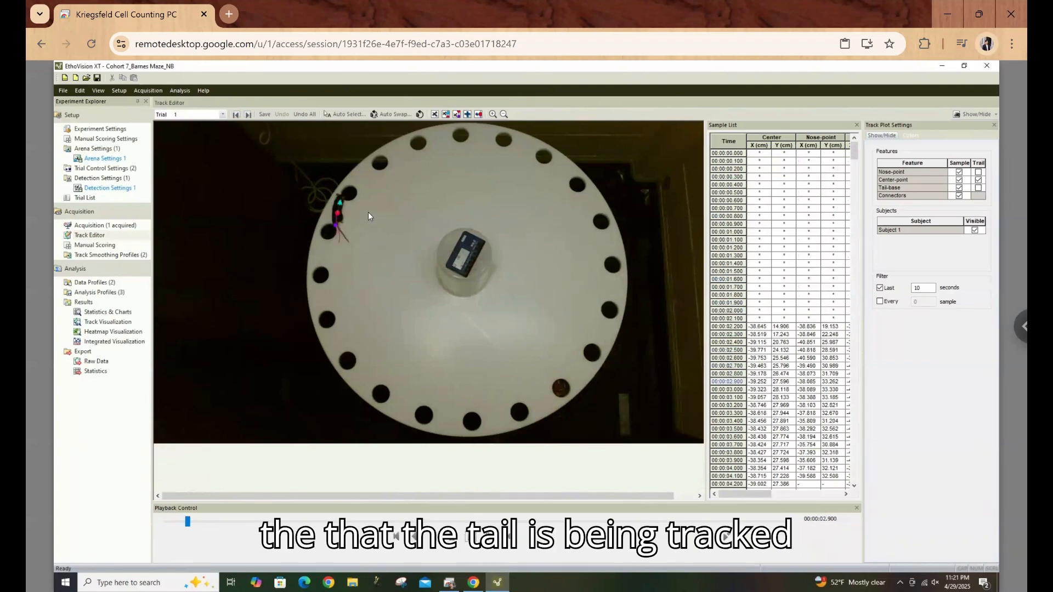
pyautogui.click(727, 537)
pyautogui.click(727, 537)
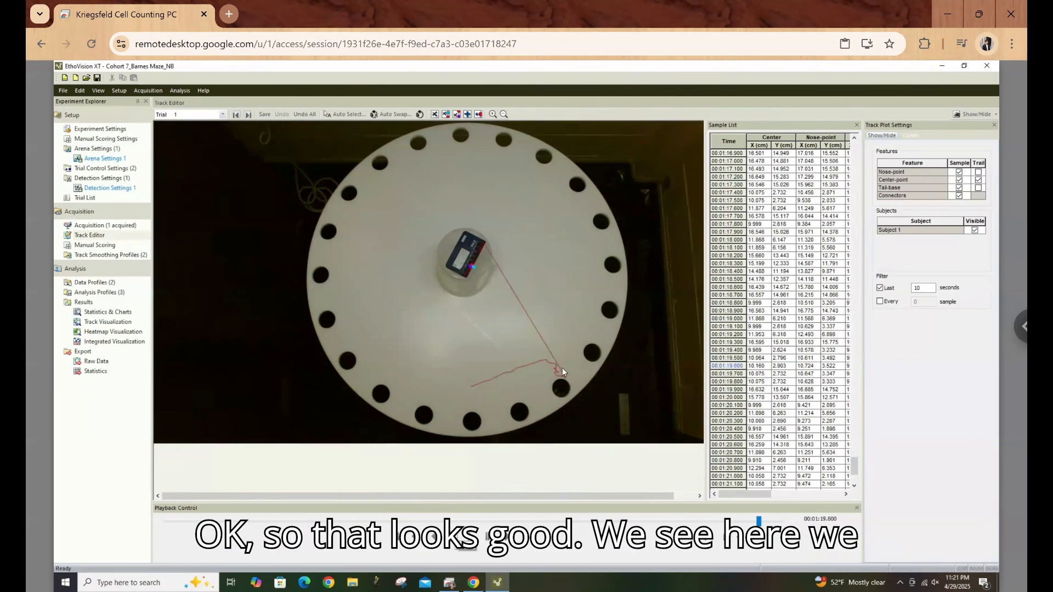
# Step through the Trial 1 samples between about 00:01:15 and 00:01:18 to find where the track leaves the mouse
pyautogui.click(732, 279)
pyautogui.scroll(2, 736, 237)
pyautogui.click(734, 233)
pyautogui.scroll(2, 735, 234)
pyautogui.click(734, 234)
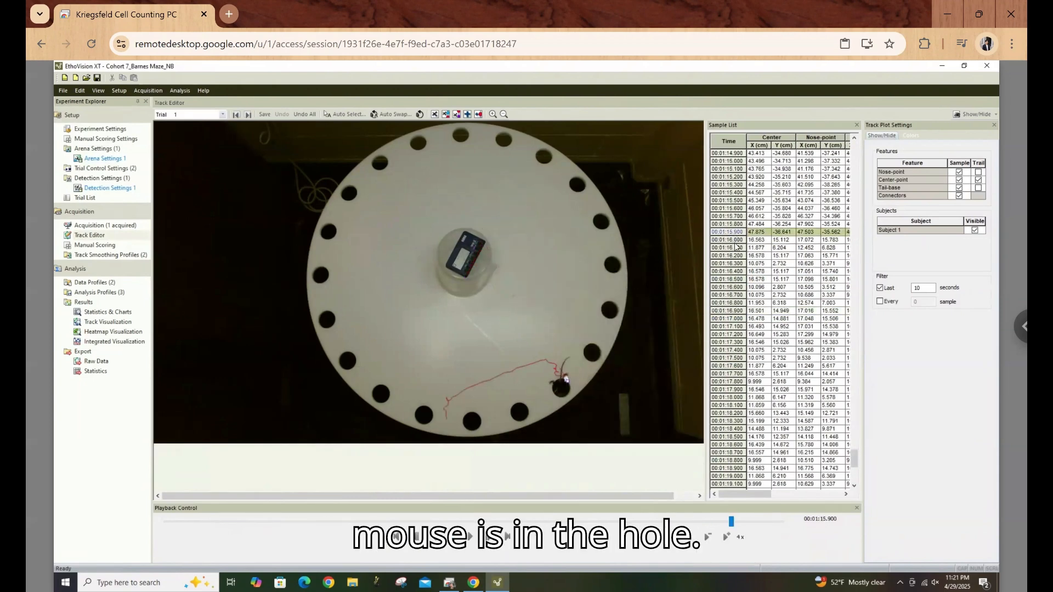
pyautogui.click(735, 248)
pyautogui.click(737, 271)
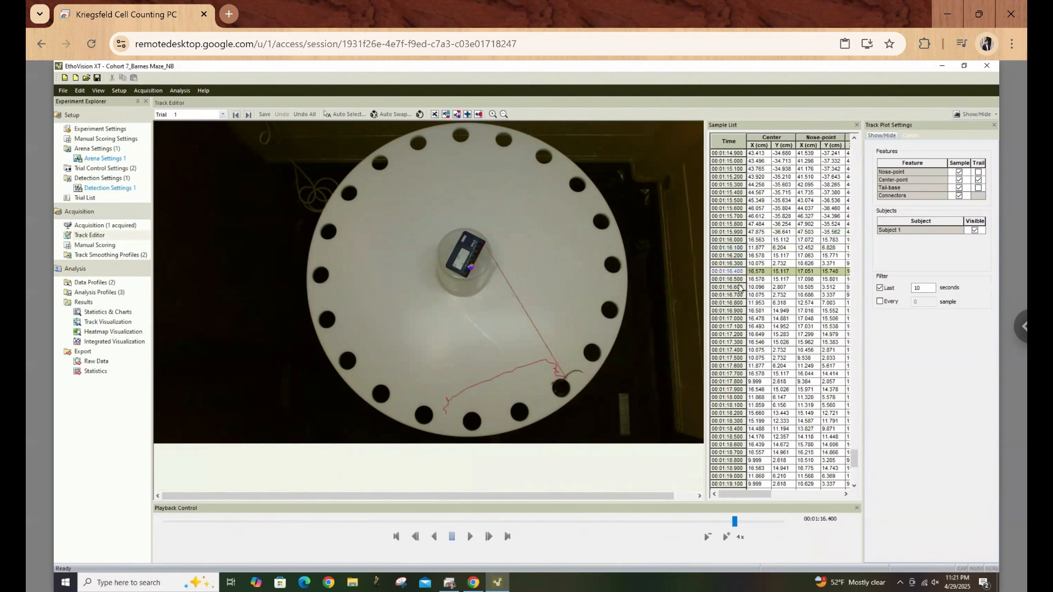
pyautogui.click(740, 287)
pyautogui.click(743, 296)
pyautogui.click(745, 319)
pyautogui.click(747, 327)
pyautogui.click(744, 351)
pyautogui.click(735, 367)
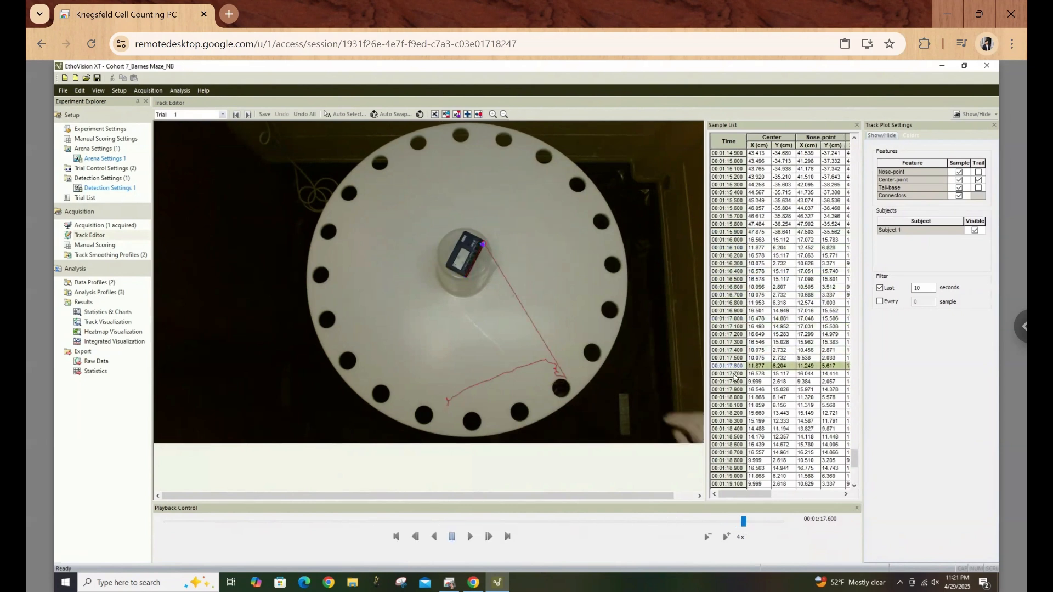
pyautogui.click(732, 359)
pyautogui.click(733, 342)
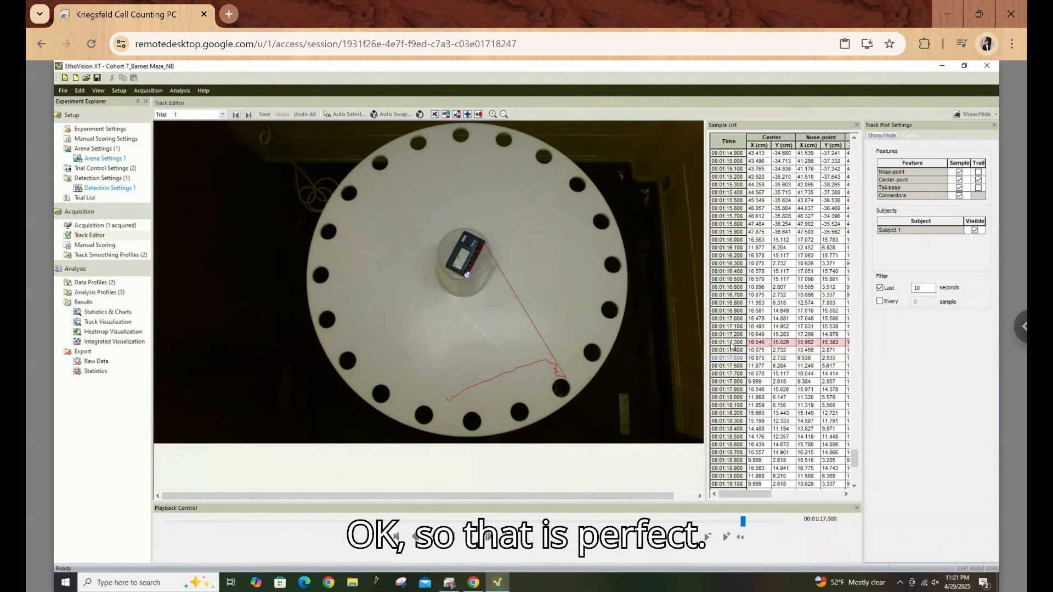
pyautogui.click(735, 321)
pyautogui.click(735, 296)
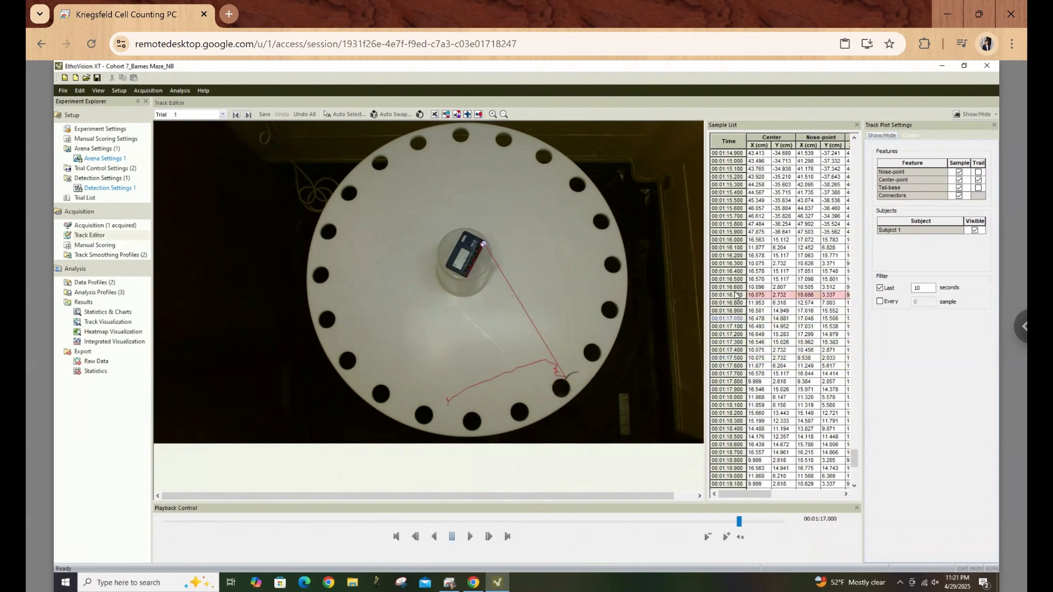
pyautogui.click(740, 248)
pyautogui.click(730, 216)
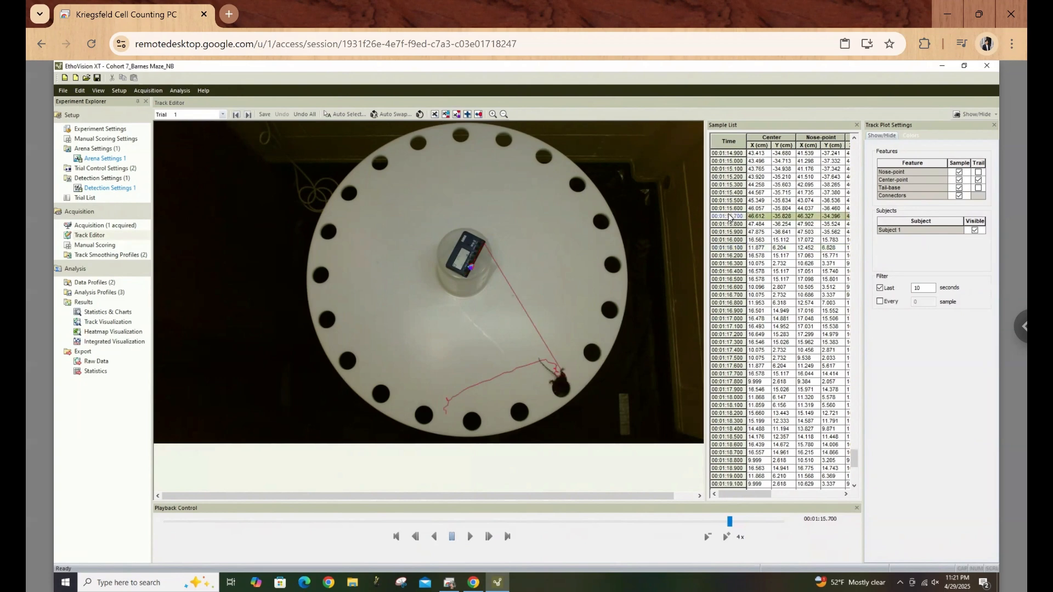
# Clear all Trial 1 track samples from 00:01:15.900 to the end, where the track jumps to the metronome
pyautogui.click(731, 265)
pyautogui.click(732, 273)
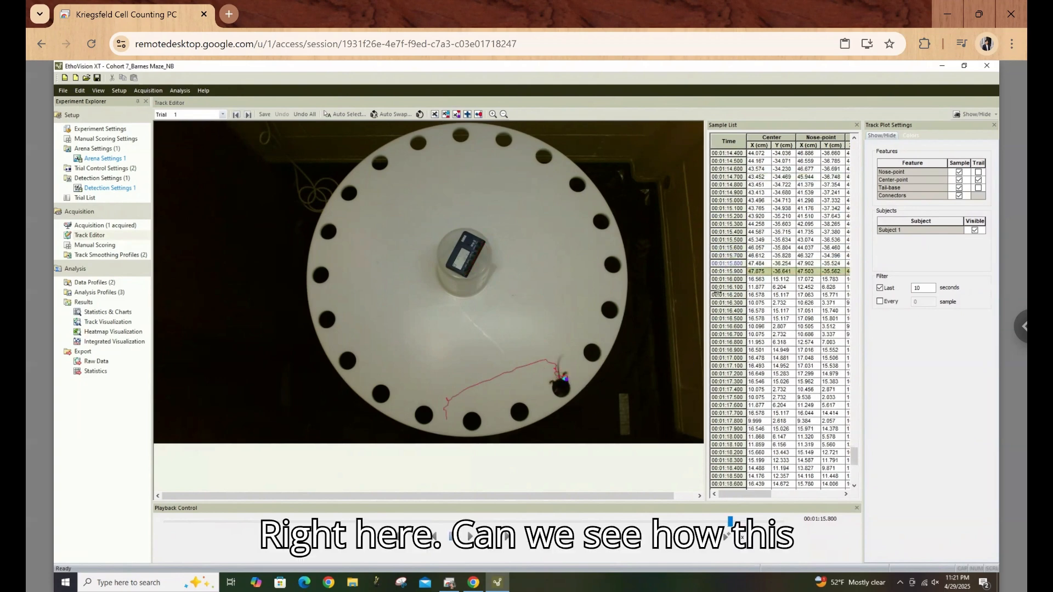
pyautogui.click(732, 280)
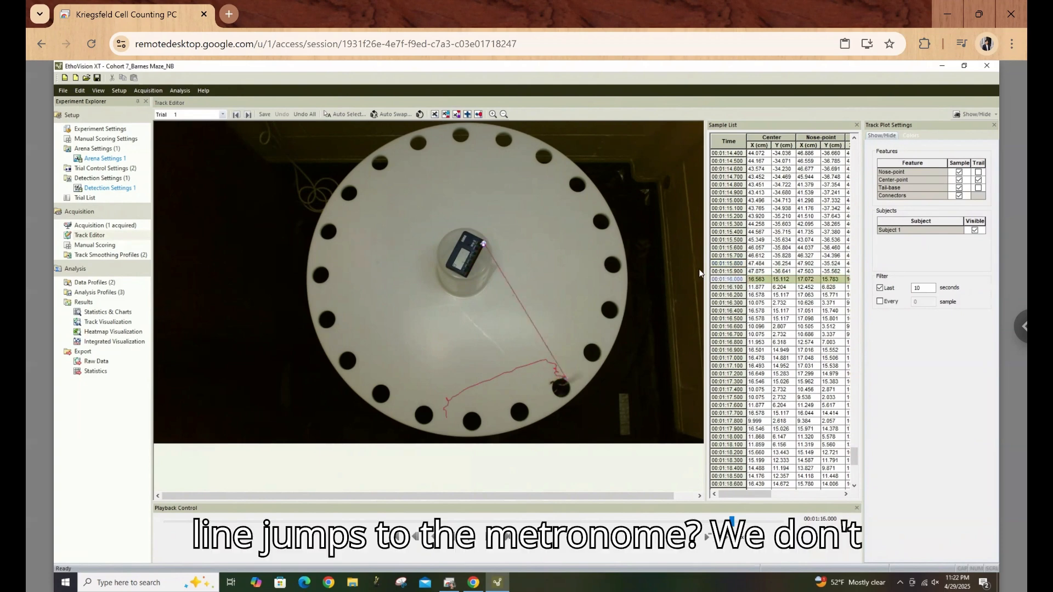
pyautogui.click(738, 272)
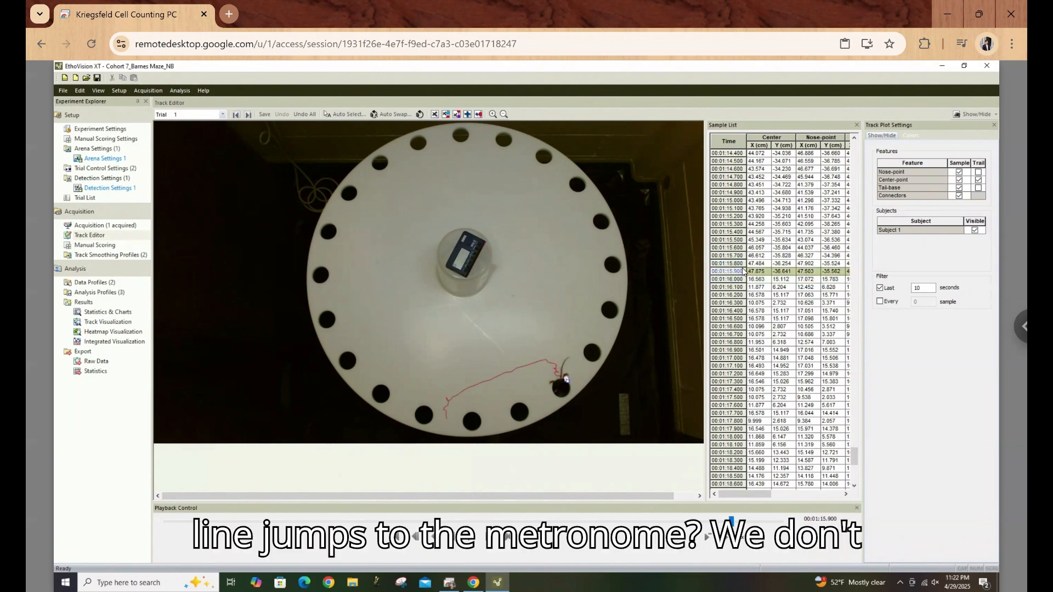
pyautogui.moveTo(739, 272); pyautogui.dragTo(740, 365)
pyautogui.moveTo(756, 500); pyautogui.dragTo(755, 501)
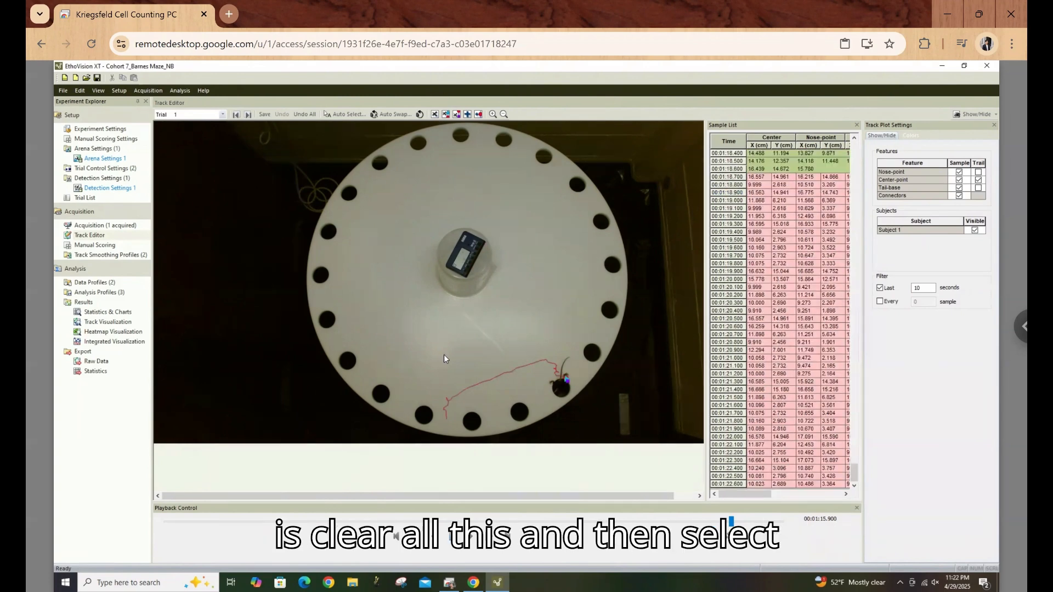
pyautogui.click(436, 115)
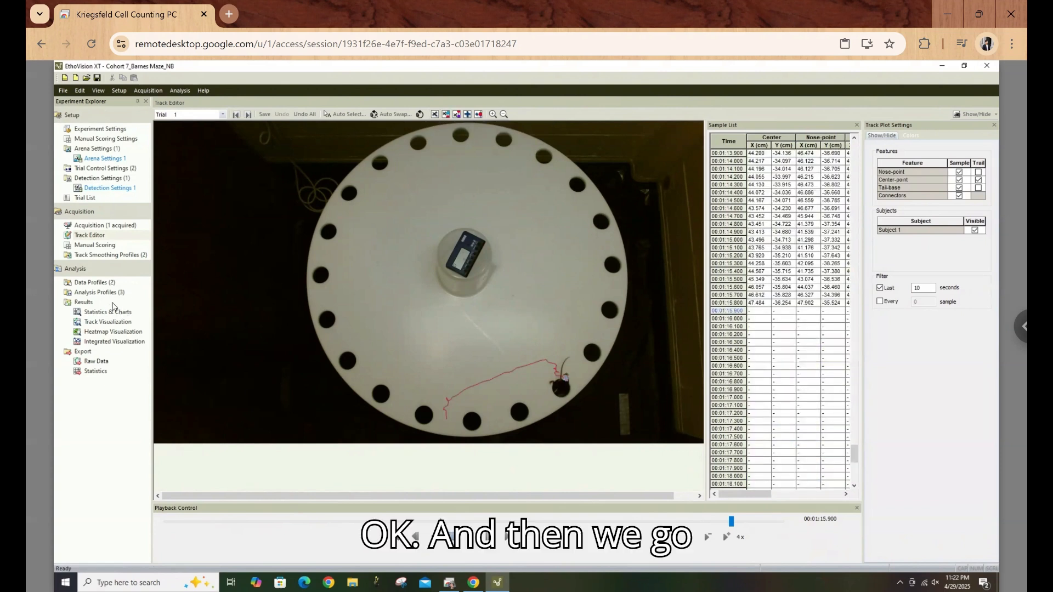
# Open the Distance & Time analysis profile and rename it Data
pyautogui.doubleClick(96, 283)
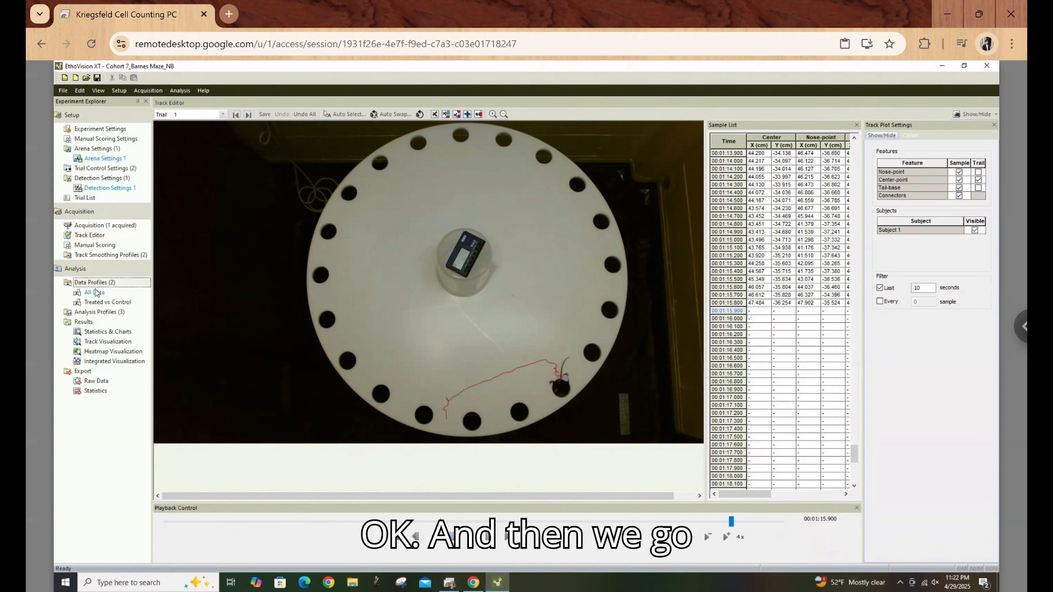
pyautogui.doubleClick(103, 313)
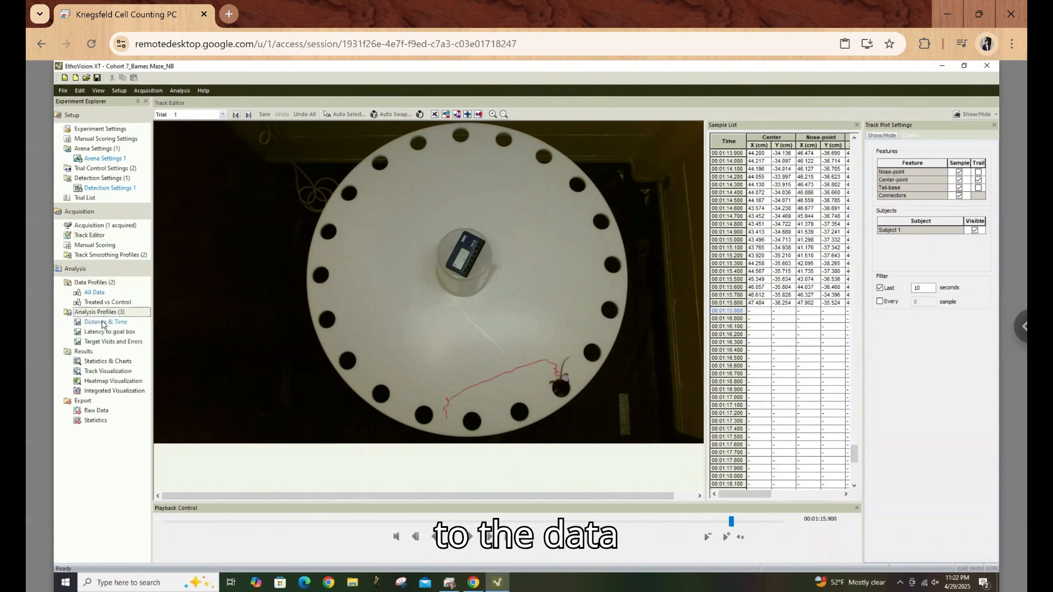
pyautogui.doubleClick(101, 323)
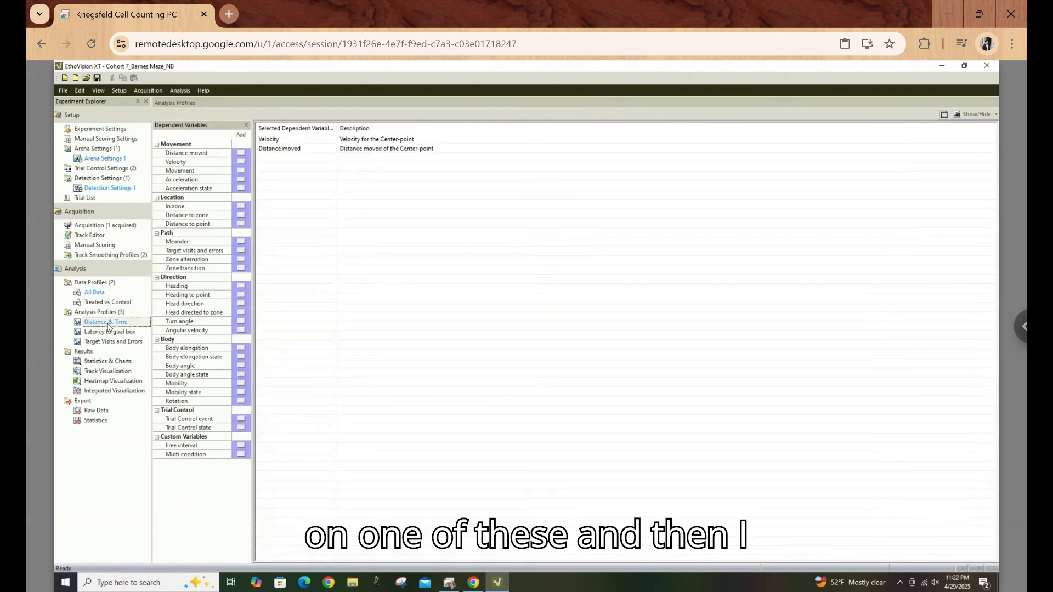
pyautogui.rightClick(107, 327)
pyautogui.click(147, 372)
pyautogui.write('Data')
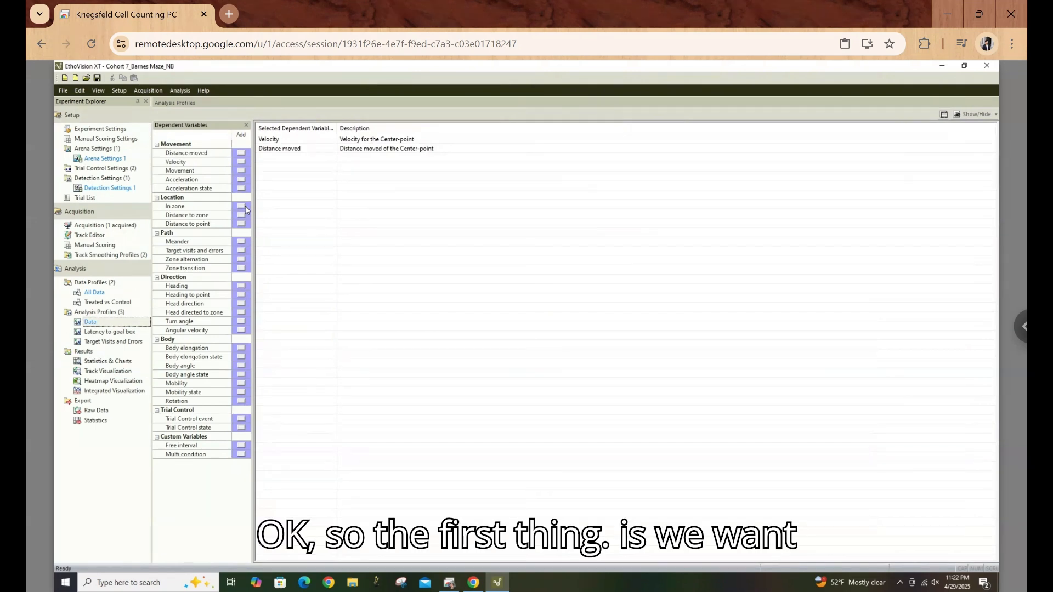
# Delete the existing Velocity and Distance moved variables from the Data analysis profile
pyautogui.rightClick(279, 142)
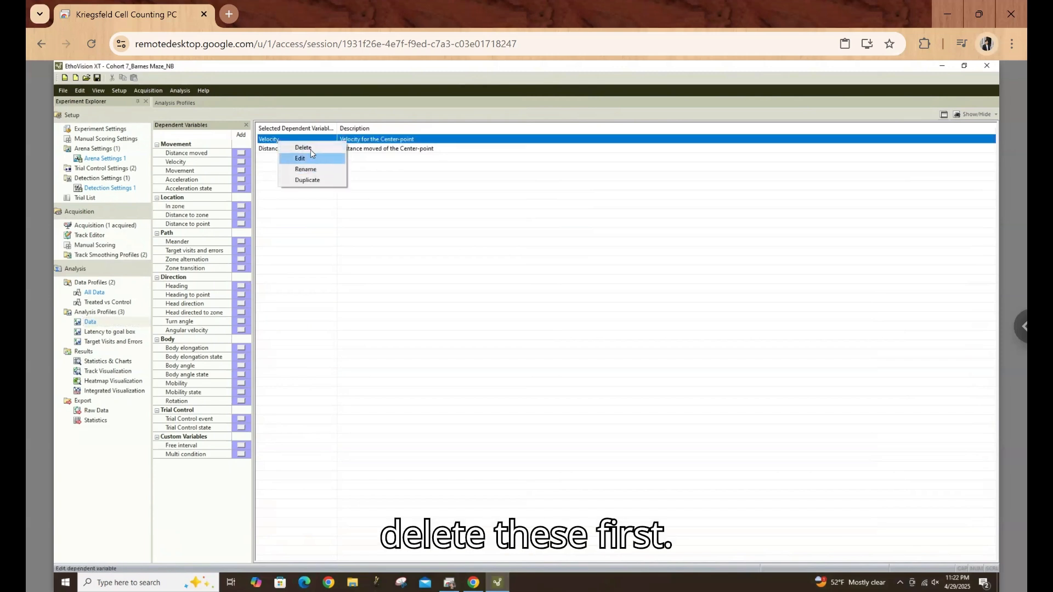
pyautogui.click(310, 149)
pyautogui.rightClick(302, 142)
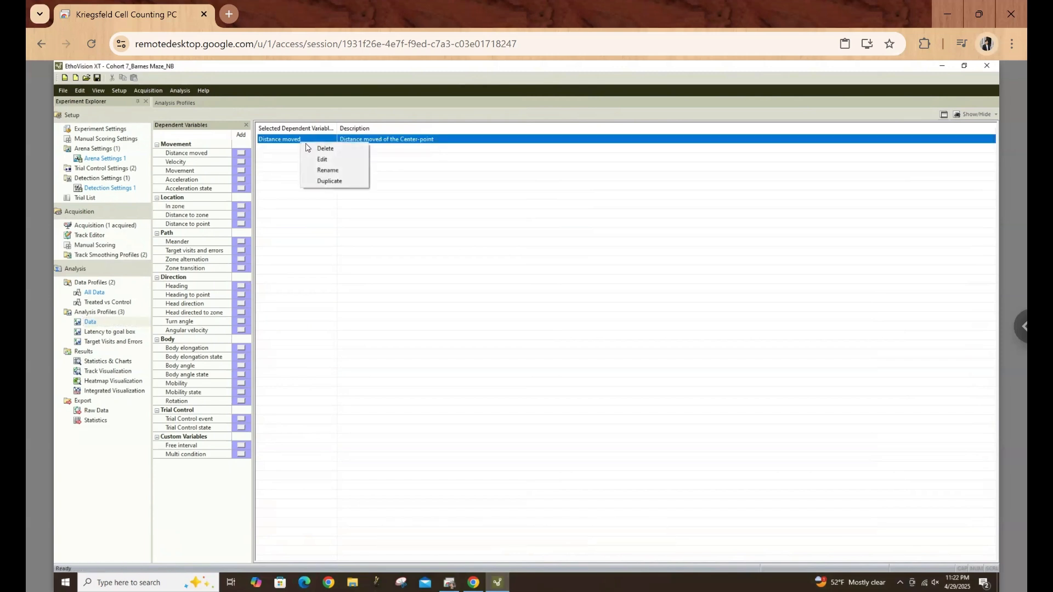
pyautogui.click(322, 150)
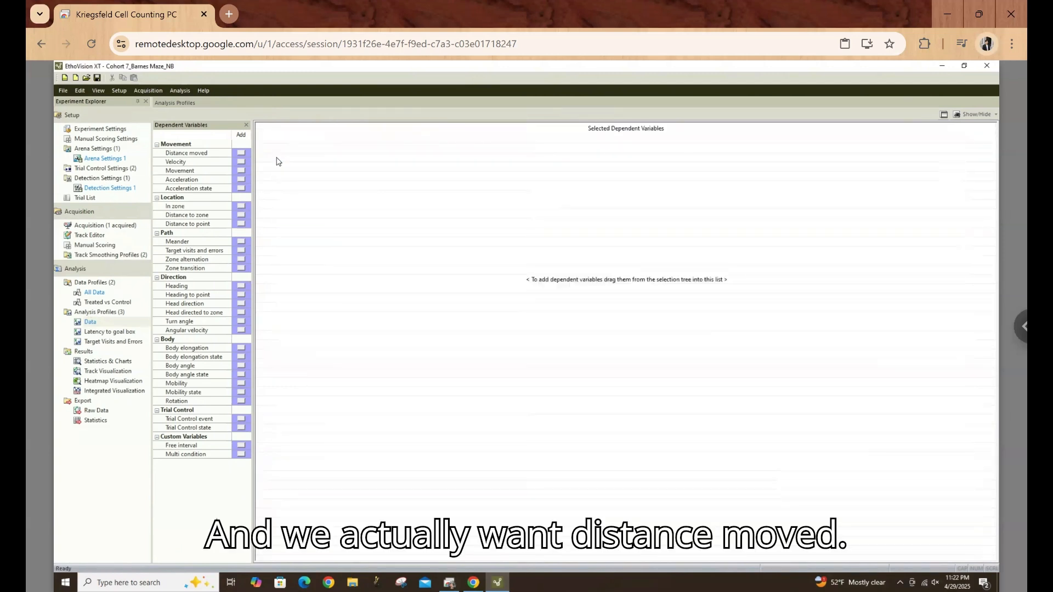
# Add the Distance moved variable for the Center-point with Total as its trial statistic
pyautogui.click(241, 154)
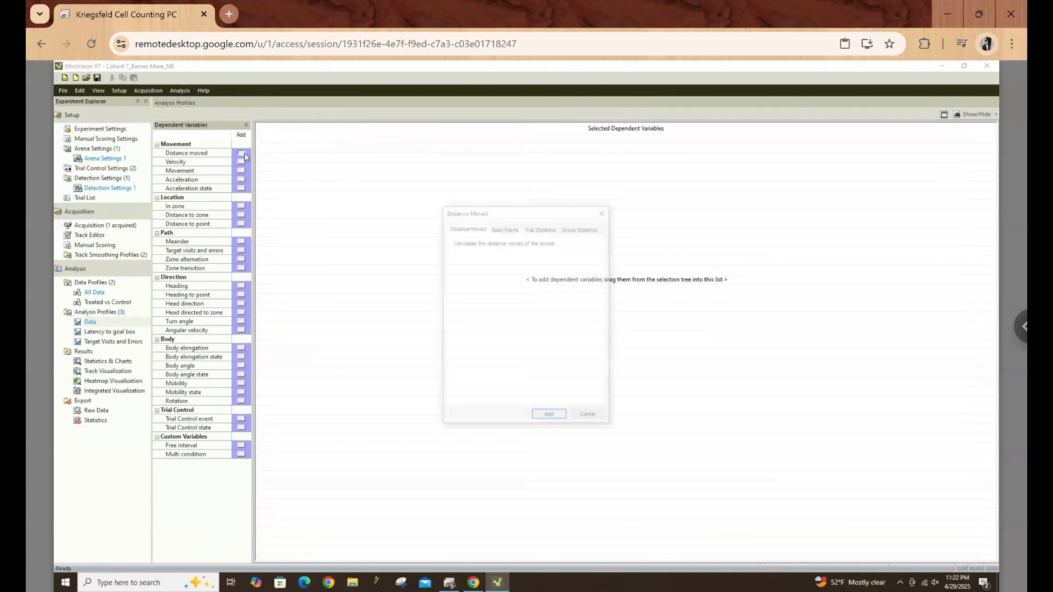
pyautogui.click(505, 227)
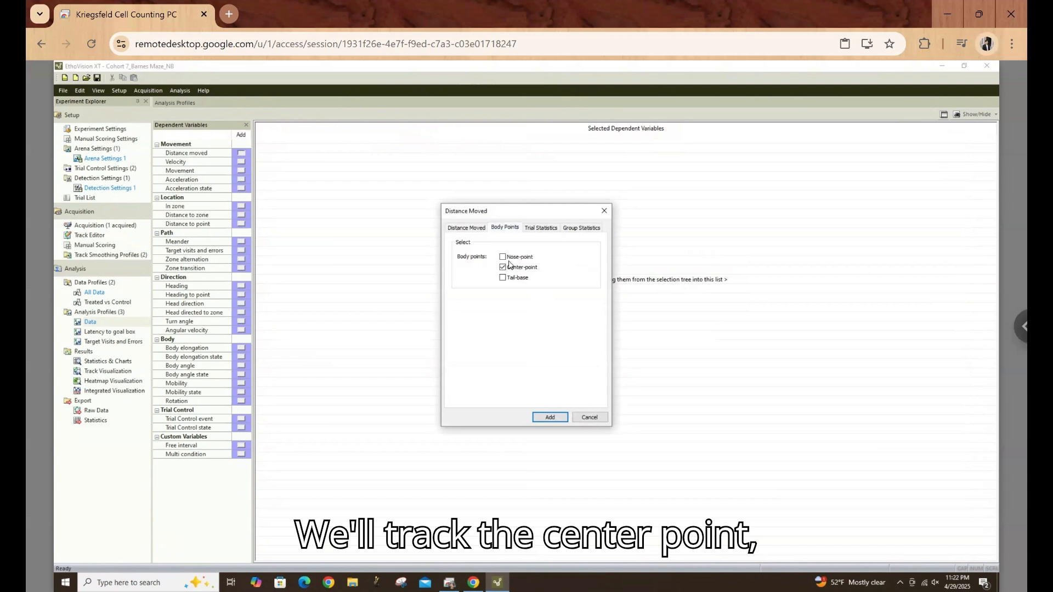
pyautogui.click(476, 228)
pyautogui.click(510, 228)
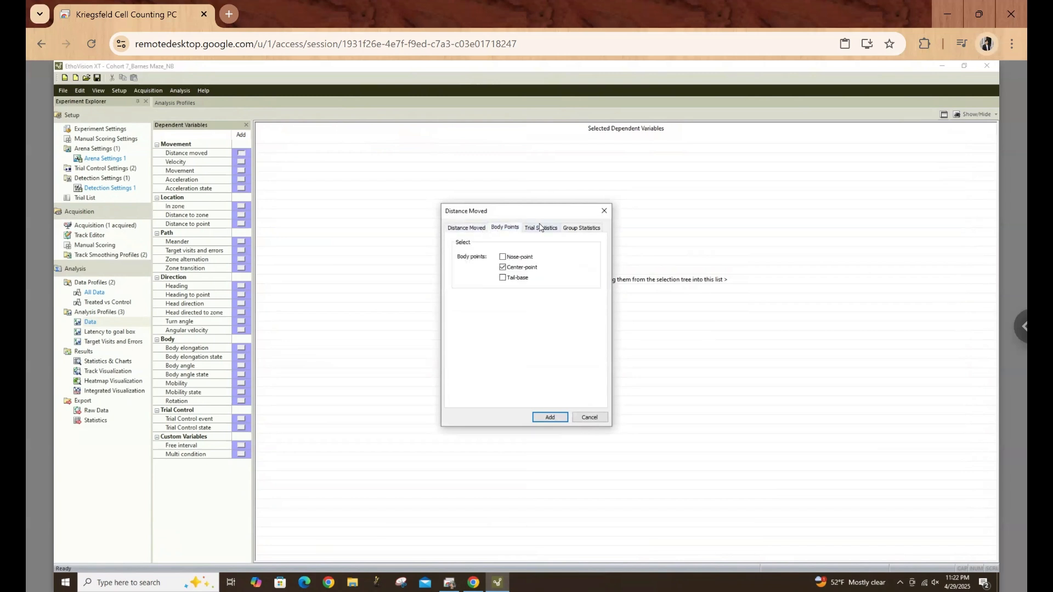
pyautogui.click(540, 227)
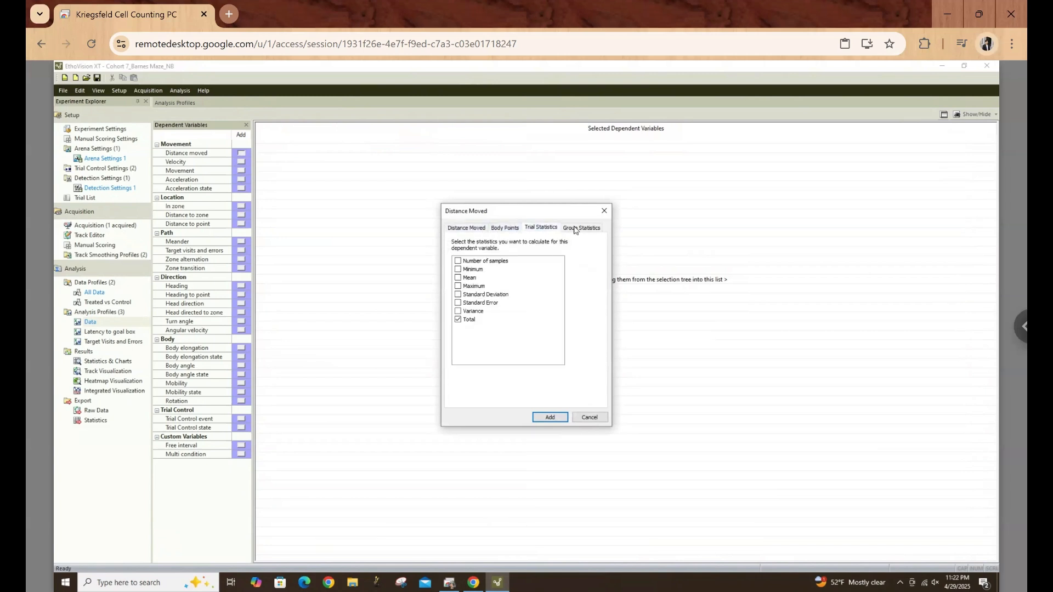
pyautogui.click(552, 418)
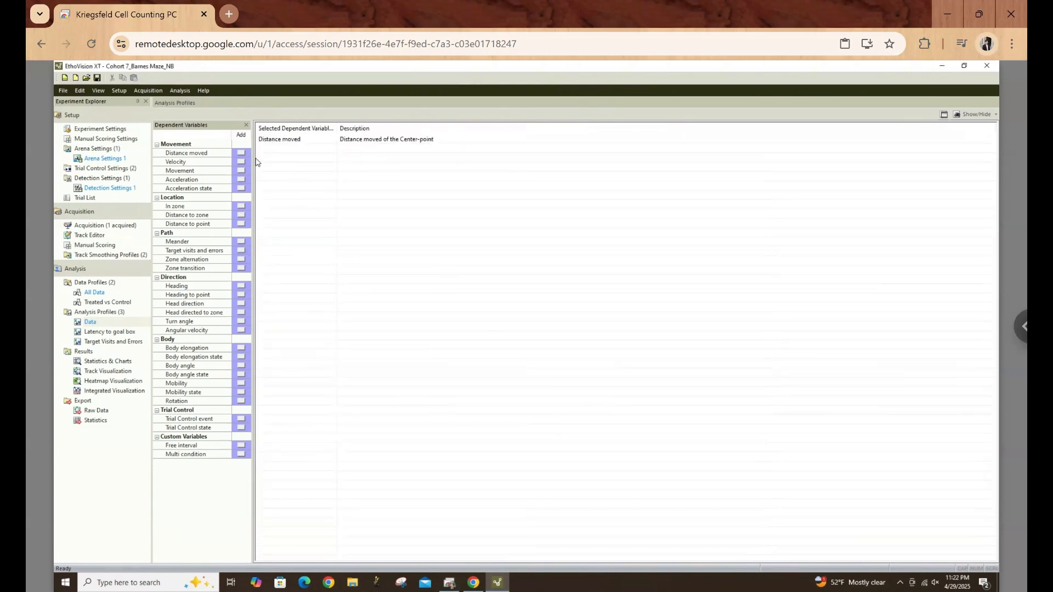
# Start an In zone dependent variable and select the Goal Box and Entry Zone as its zones
pyautogui.click(241, 207)
pyautogui.click(464, 275)
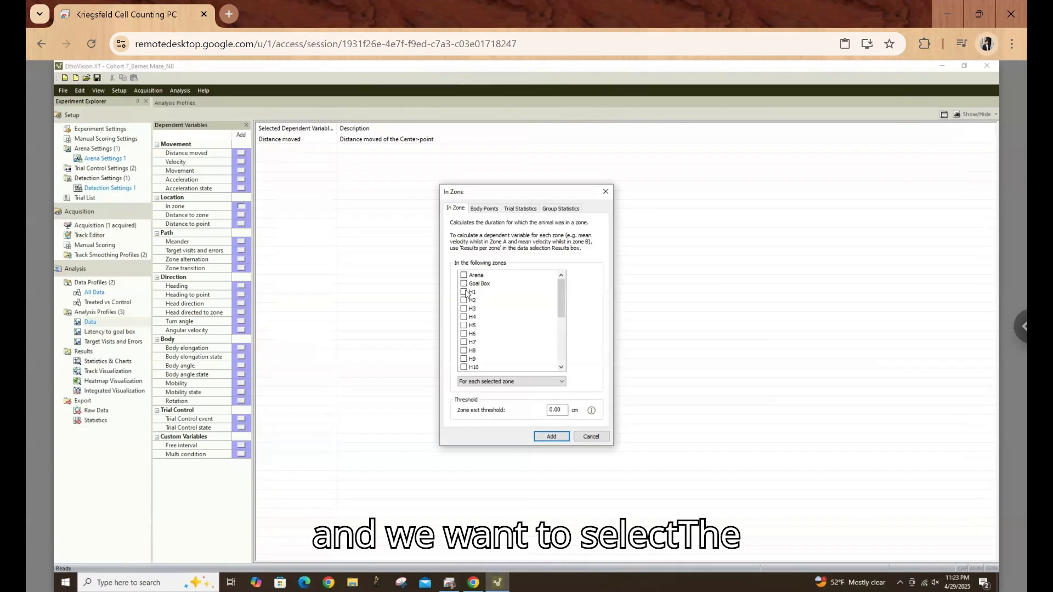
pyautogui.scroll(-5, 465, 296)
pyautogui.click(465, 334)
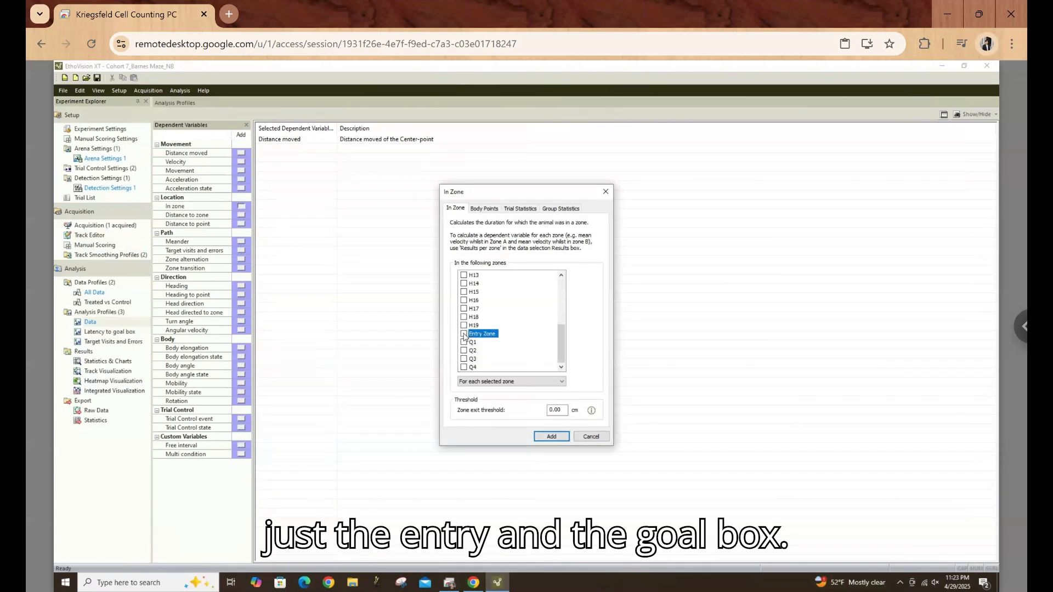
pyautogui.scroll(5, 483, 327)
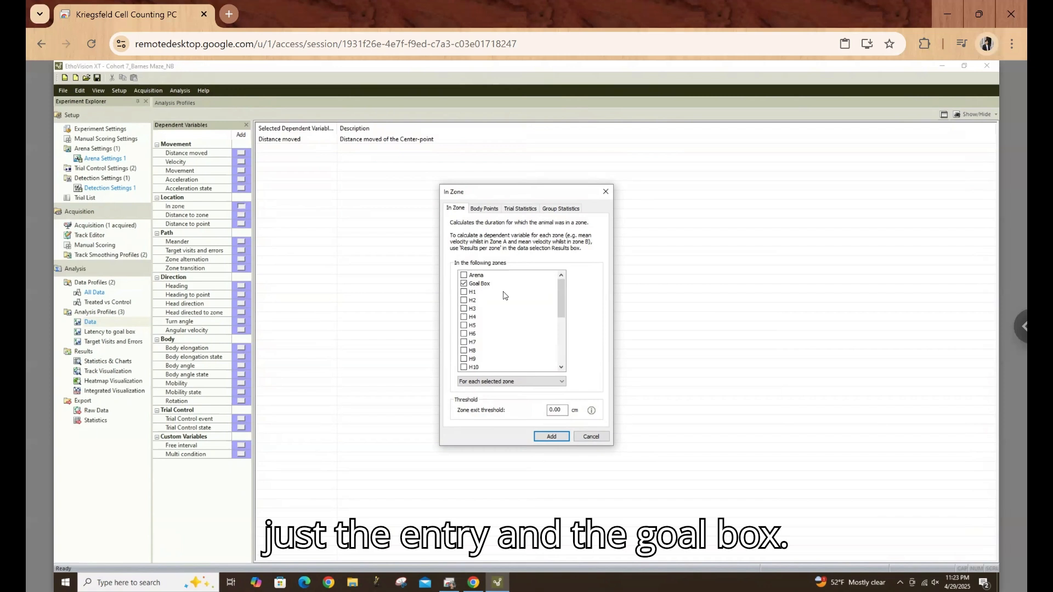
# Add the In zone variable for the Nose-point with Cumulative Duration, Latency to First and Cumulative Duration (%), leaving Frequency unselected
pyautogui.click(520, 209)
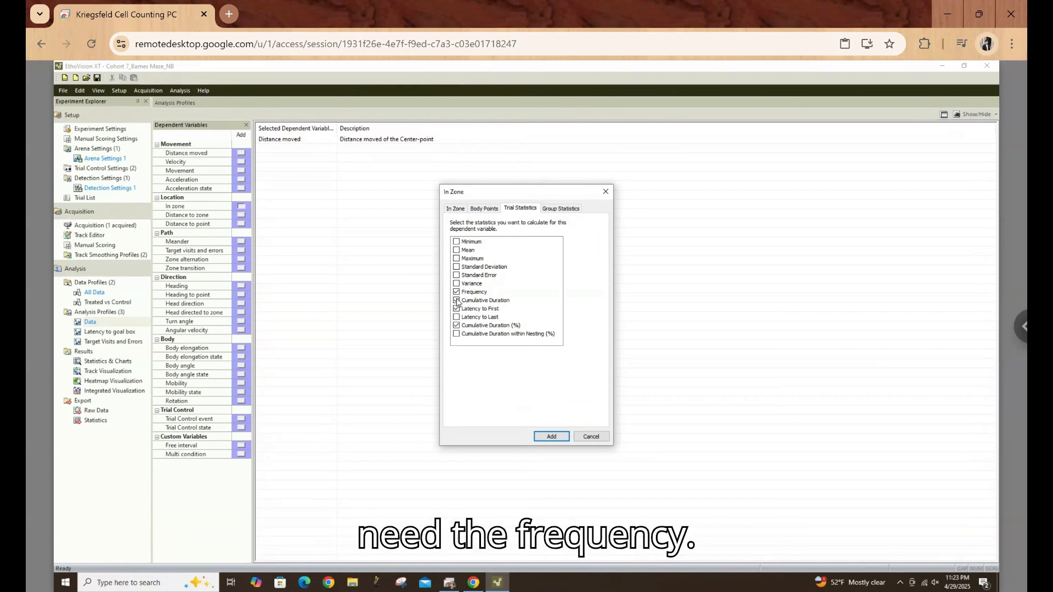
pyautogui.click(456, 301)
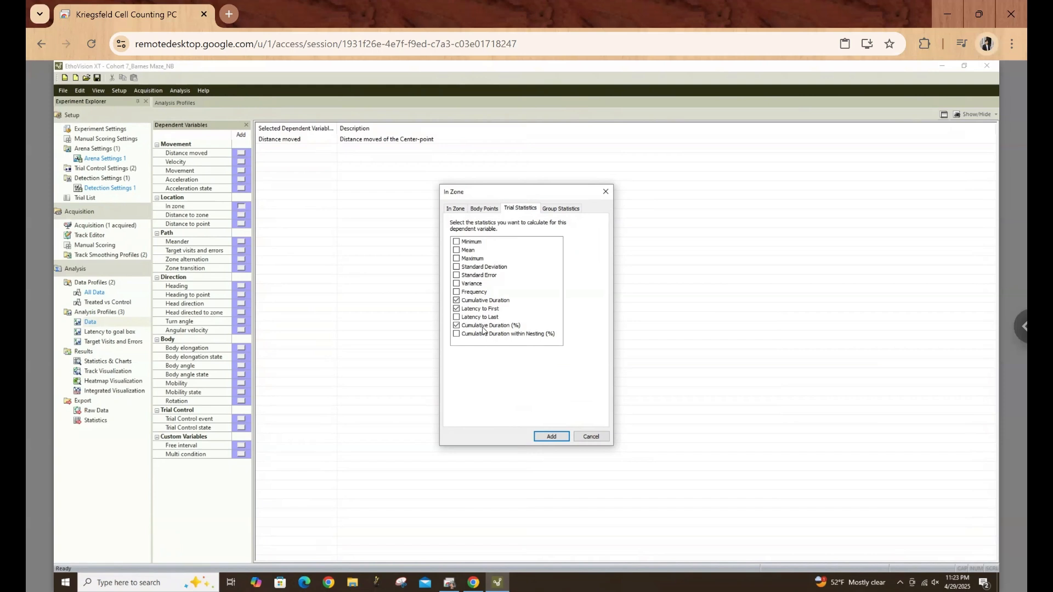
pyautogui.click(455, 209)
pyautogui.scroll(5, 478, 324)
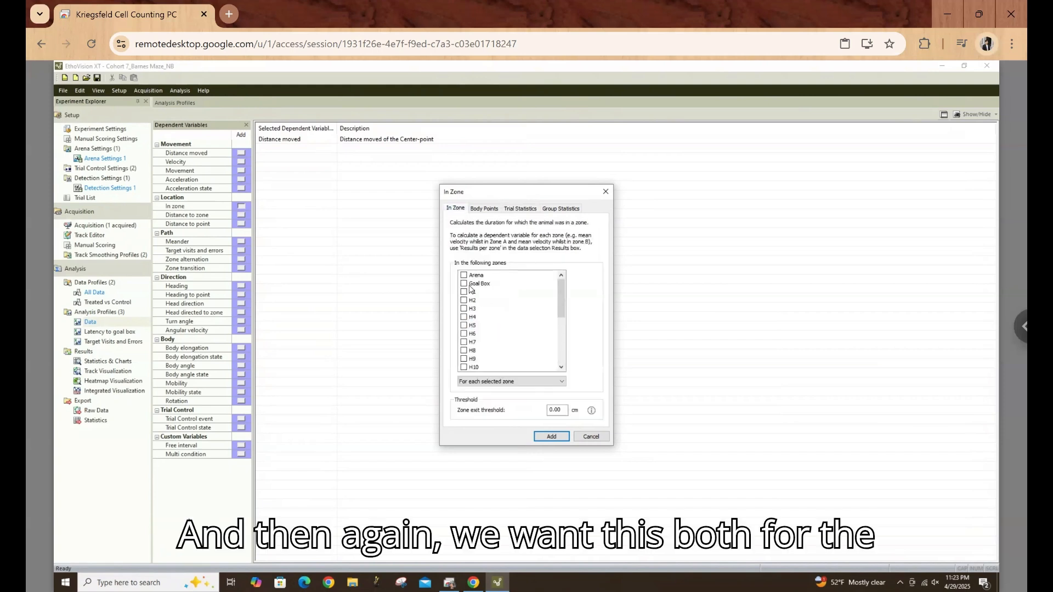
pyautogui.click(485, 211)
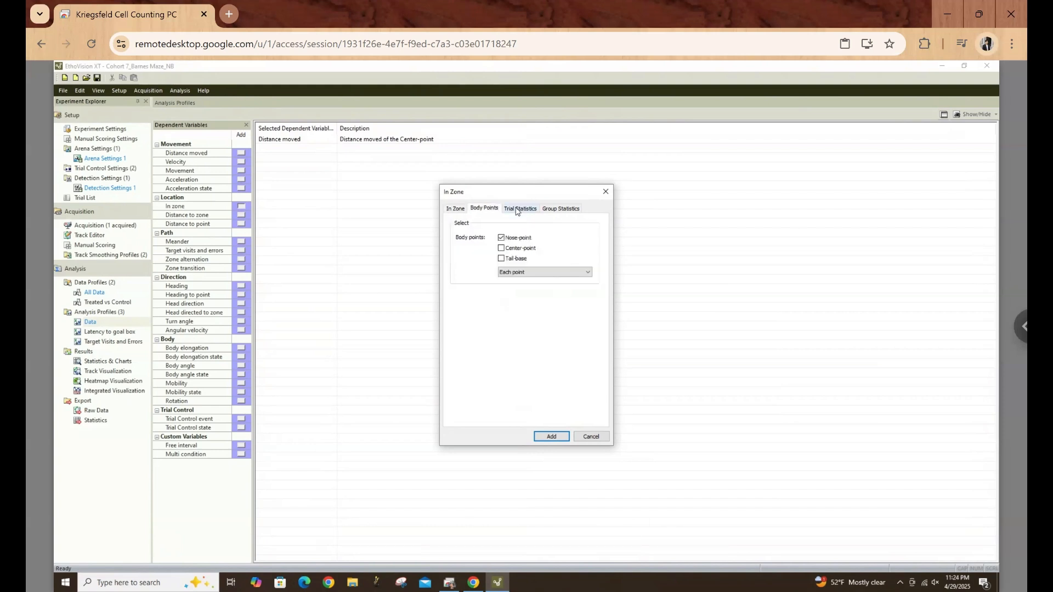
pyautogui.click(521, 211)
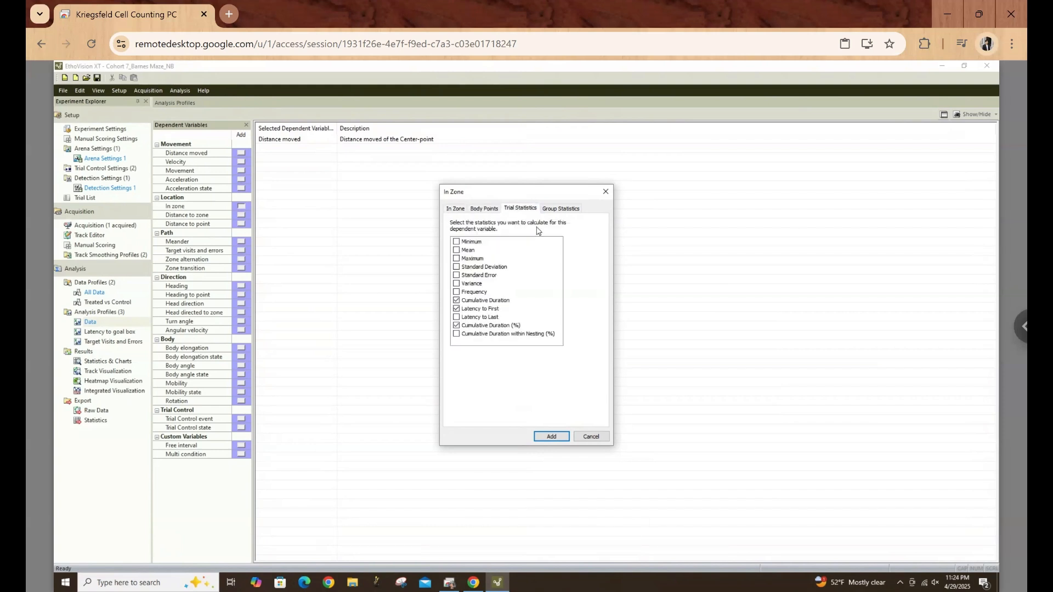
pyautogui.click(551, 436)
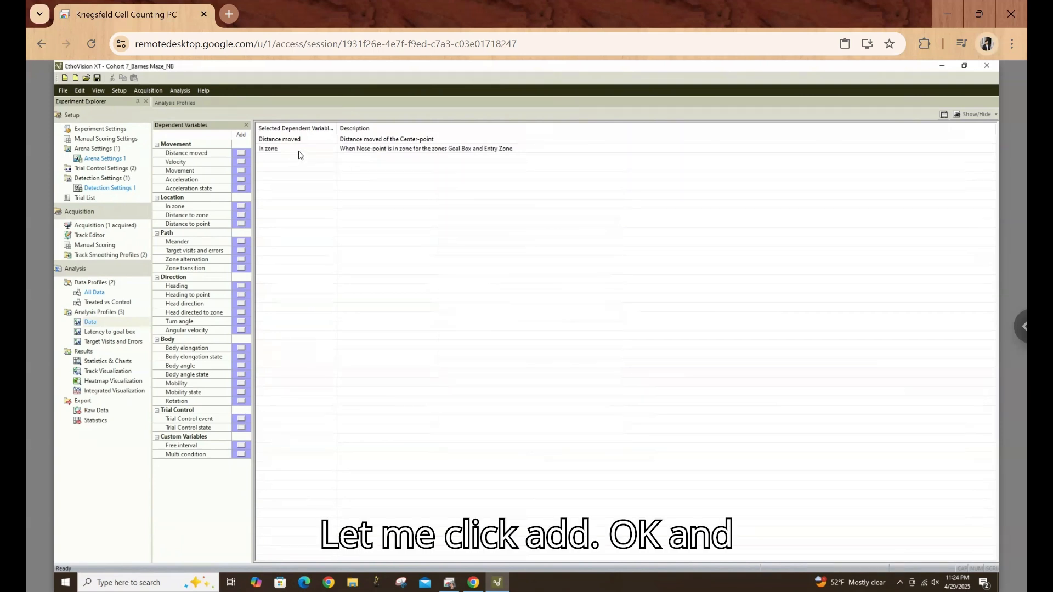
# Rename the new In zone variable to Target Zone
pyautogui.rightClick(295, 154)
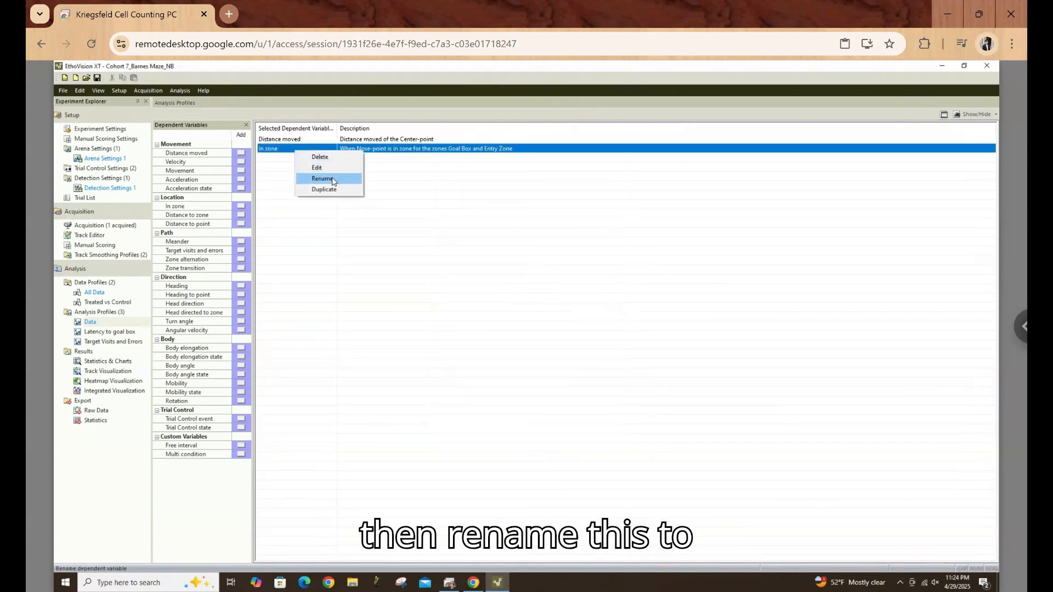
pyautogui.click(332, 177)
pyautogui.write('T')
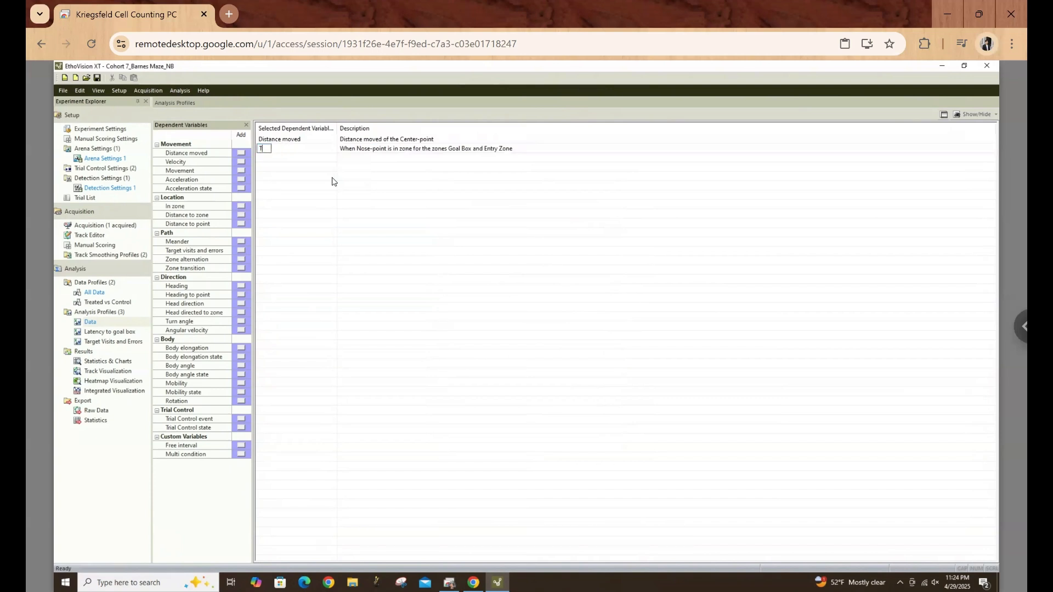
pyautogui.write('arget Zone')
pyautogui.press('Return')
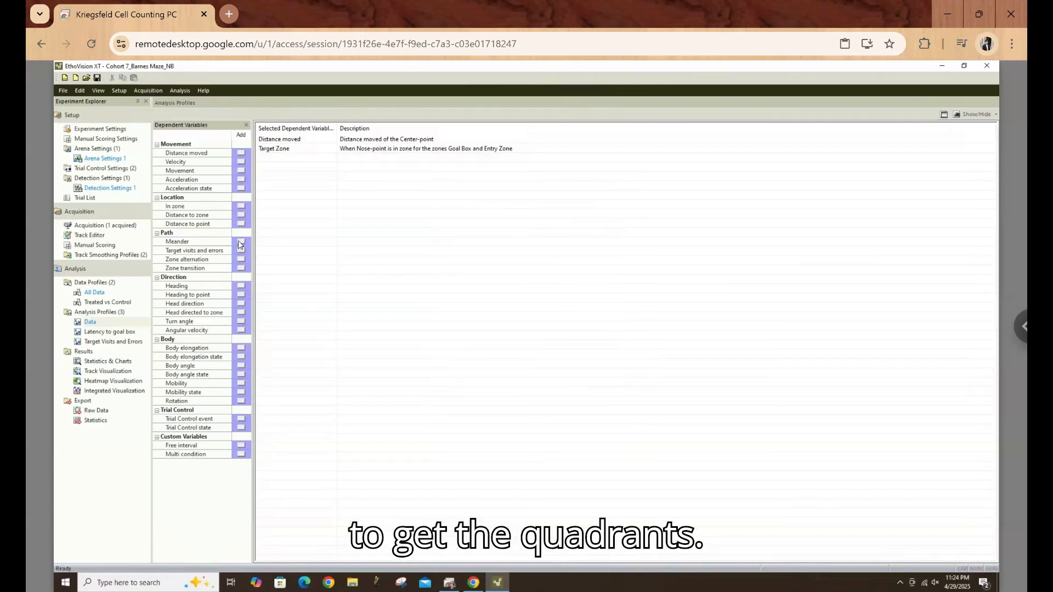
# Add an In zone variable for zones Q1, Q2, Q3 and Q4 using the Center-point, with only Cumulative Duration (%) as trial statistic
pyautogui.click(242, 206)
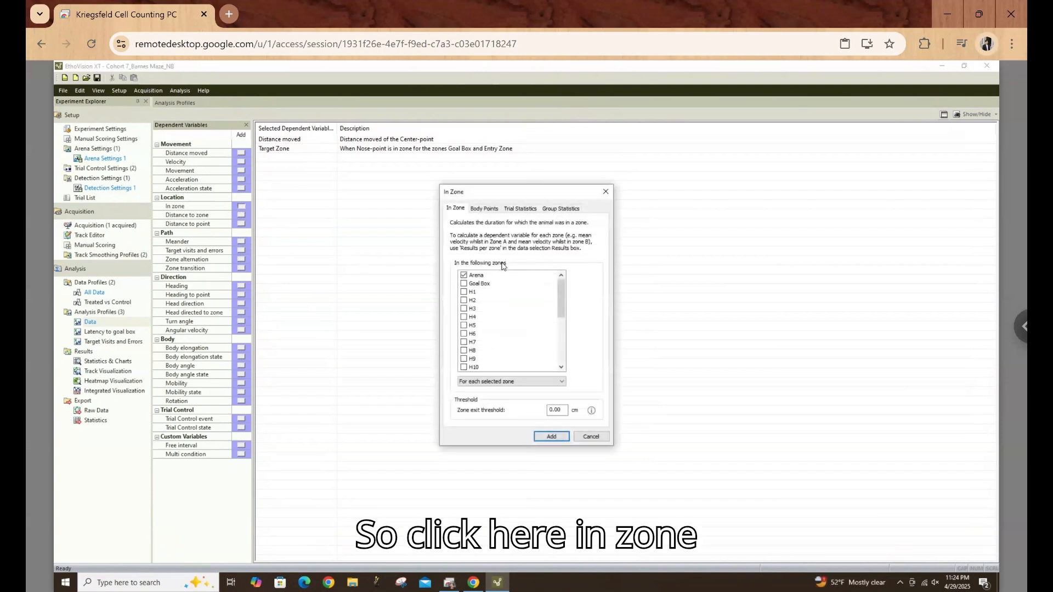
pyautogui.scroll(-5, 471, 298)
pyautogui.click(464, 341)
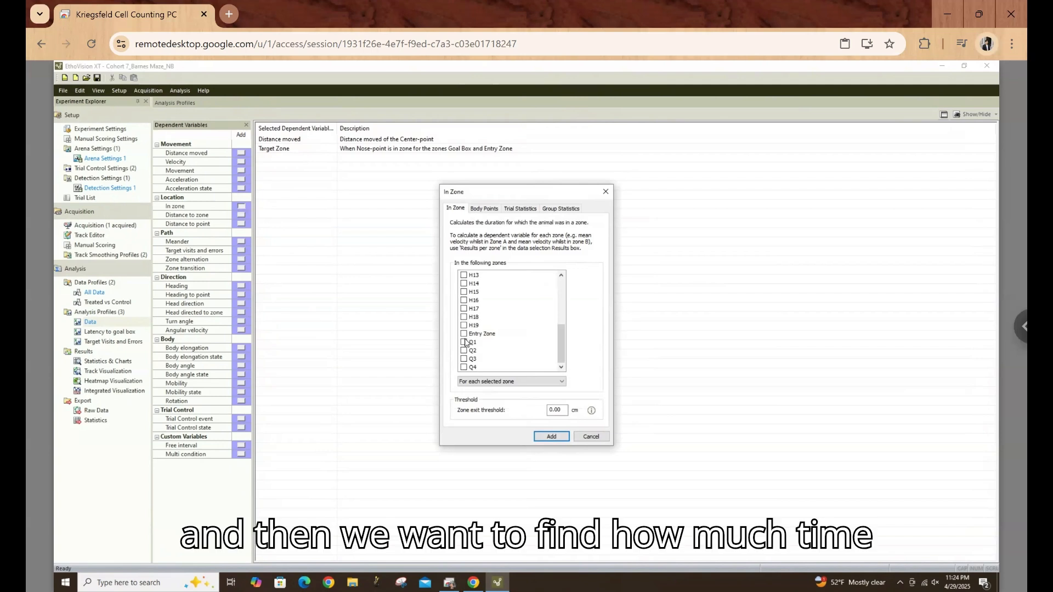
pyautogui.click(485, 209)
pyautogui.click(458, 209)
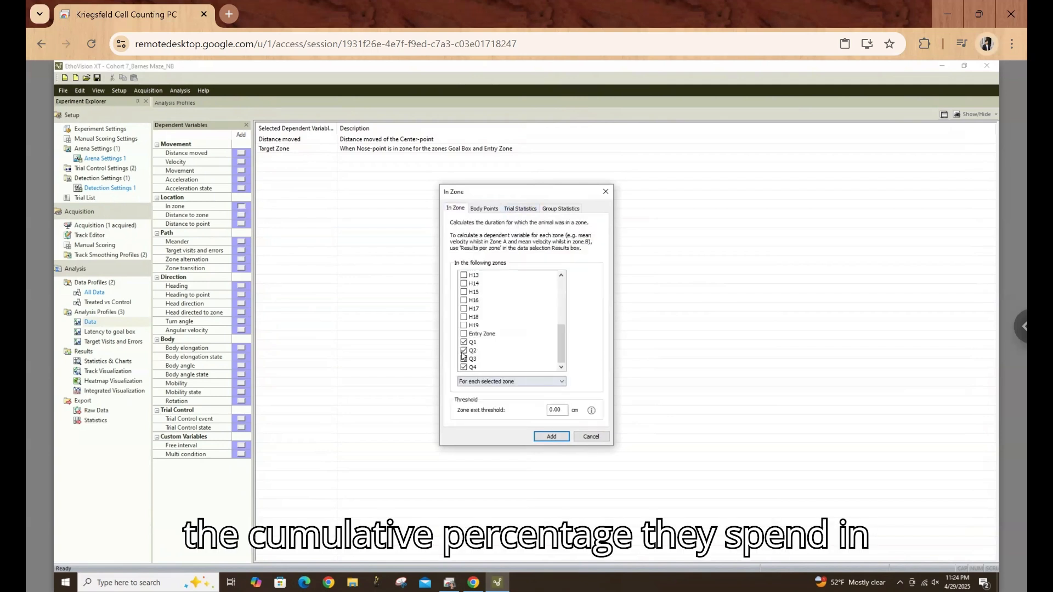
pyautogui.click(489, 209)
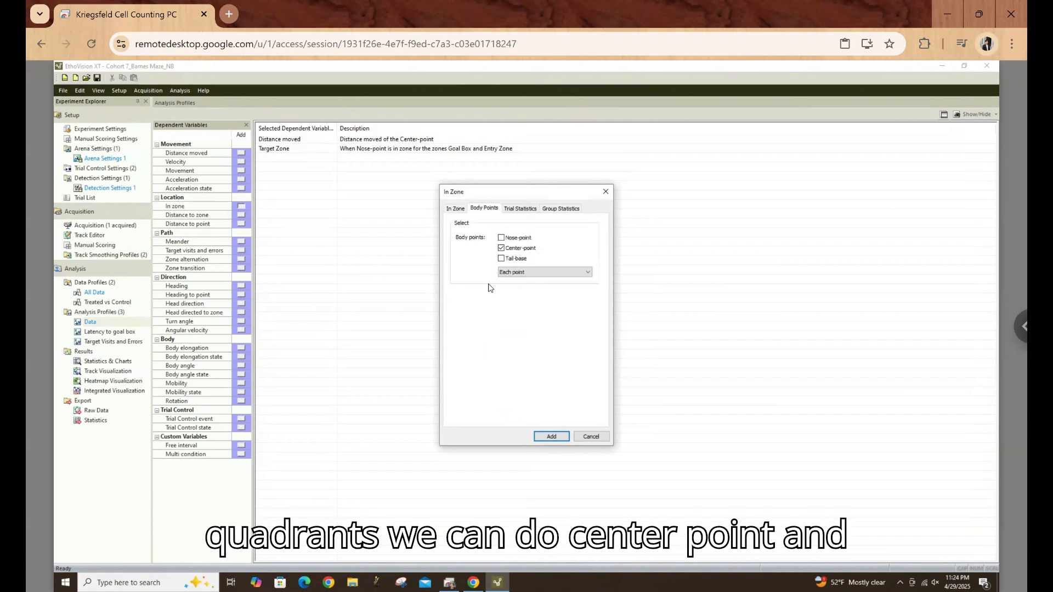
pyautogui.click(520, 209)
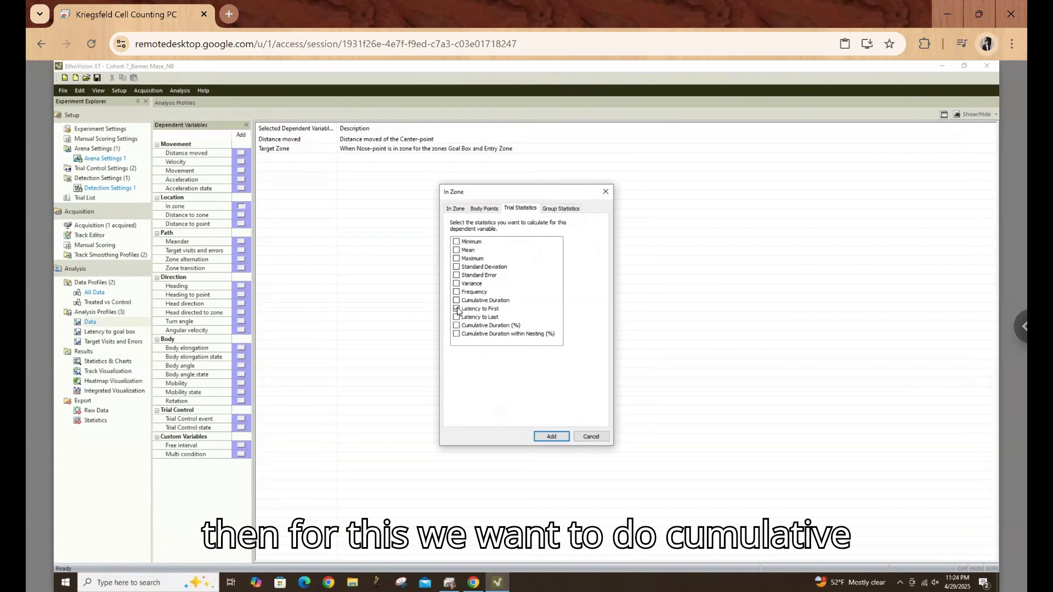
pyautogui.click(551, 436)
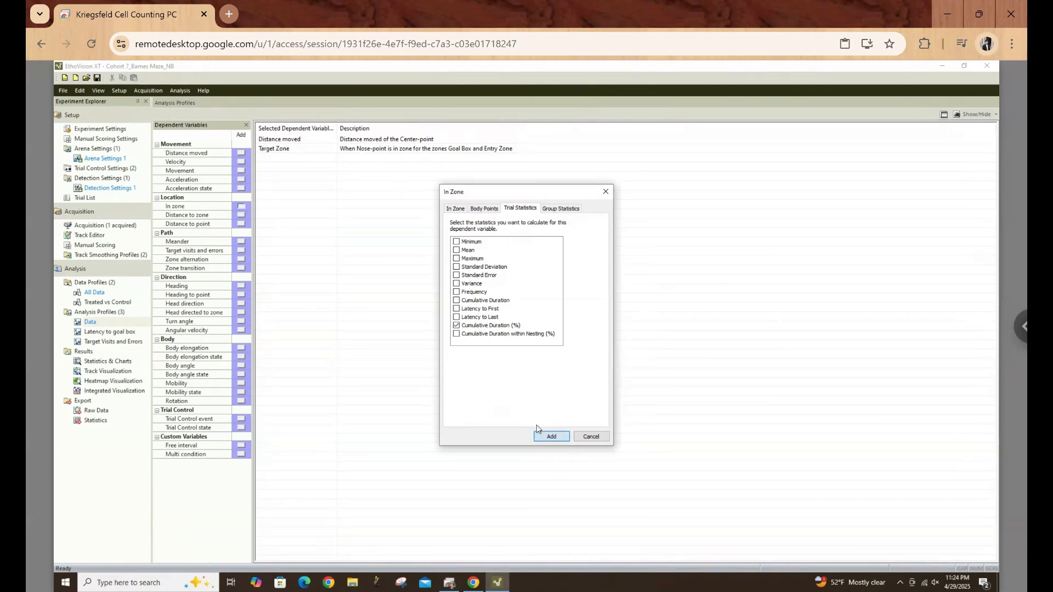
# Rename the new In zone variable for the Q1 to Q4 zones to Quadrants
pyautogui.rightClick(288, 158)
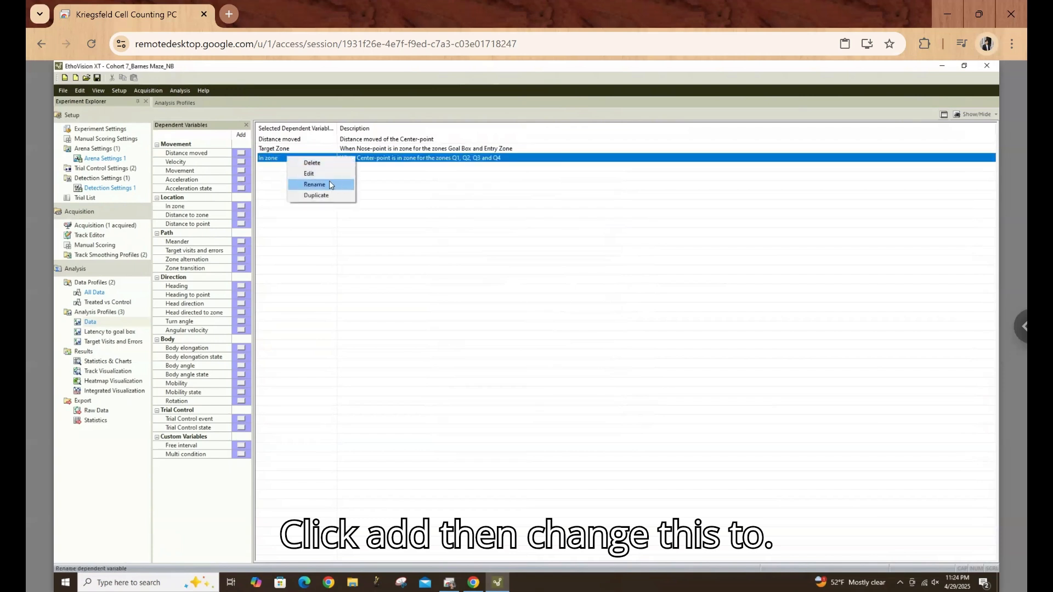
pyautogui.click(329, 180)
pyautogui.write('Quadrants')
pyautogui.press('Return')
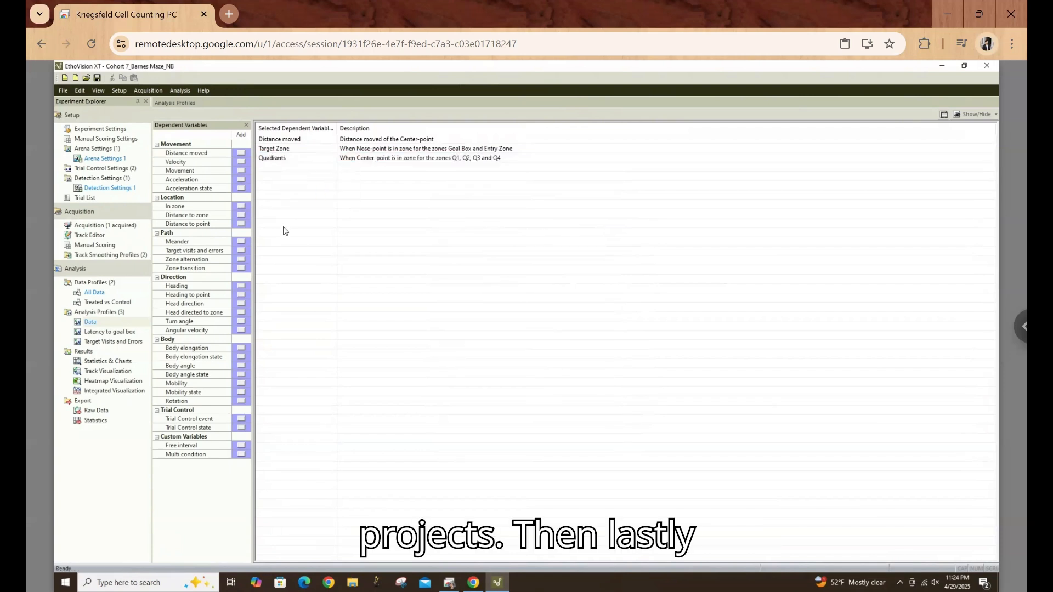
# Start a Target visits and errors variable and select the Goal Box and Entry Zone as target zones
pyautogui.click(241, 250)
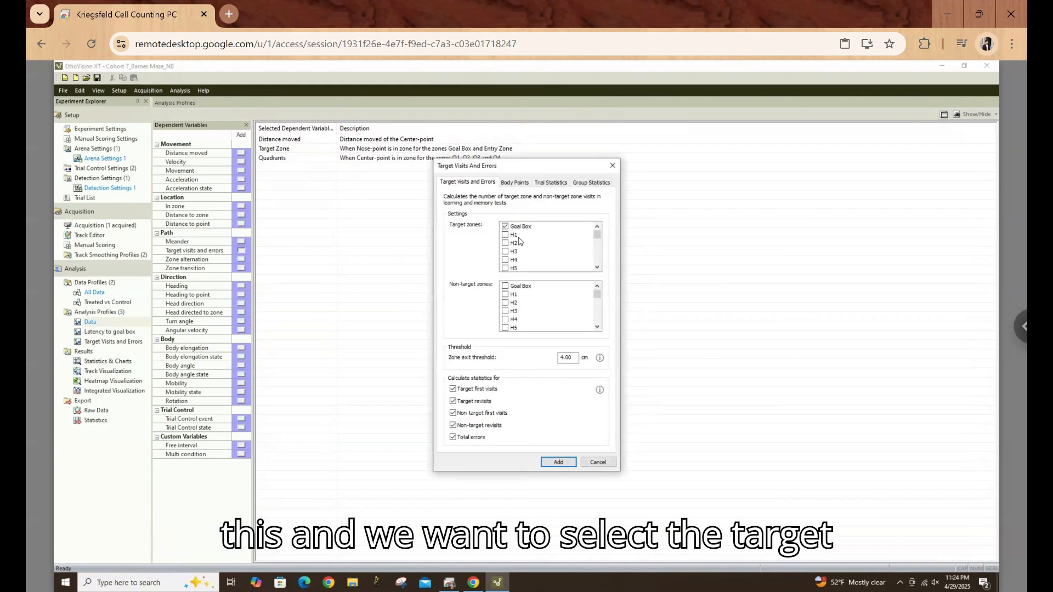
pyautogui.scroll(-5, 520, 241)
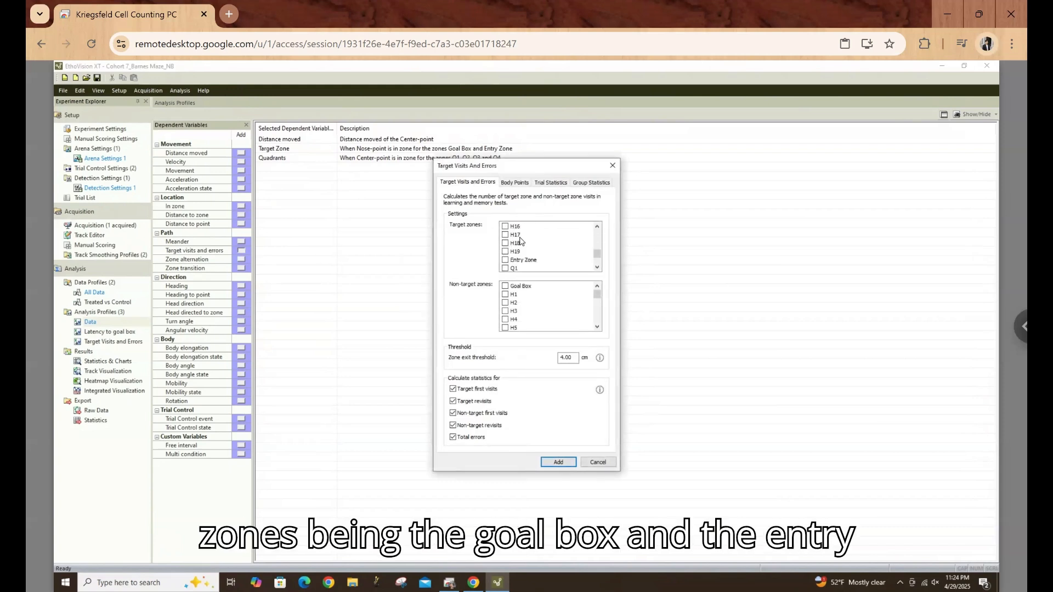
pyautogui.click(505, 225)
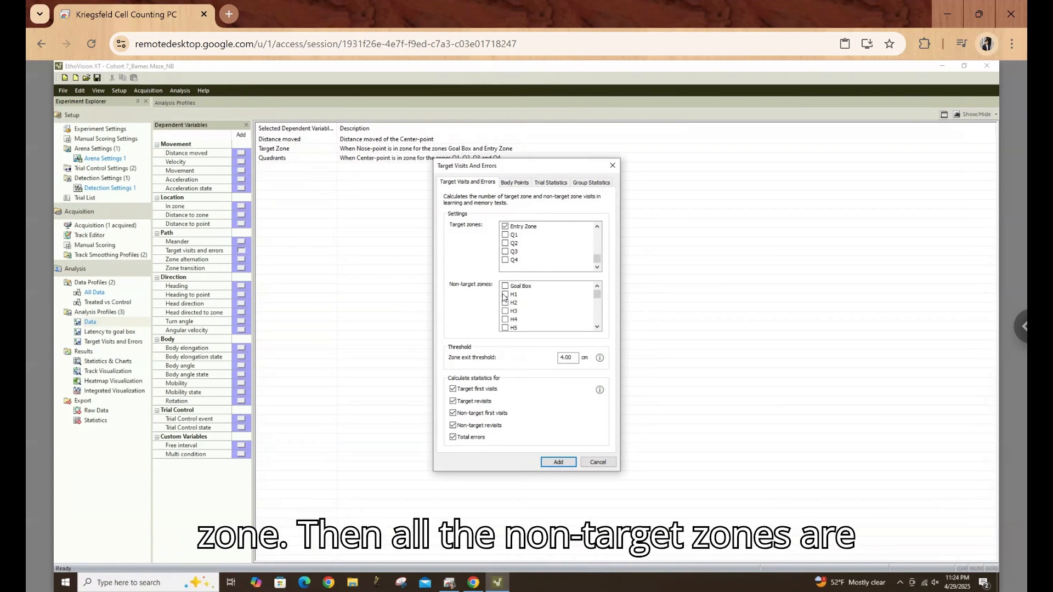
# Select holes H1 through H19 as the non-target zones of the Target visits and errors variable
pyautogui.click(506, 313)
pyautogui.click(505, 313)
pyautogui.scroll(-2, 515, 312)
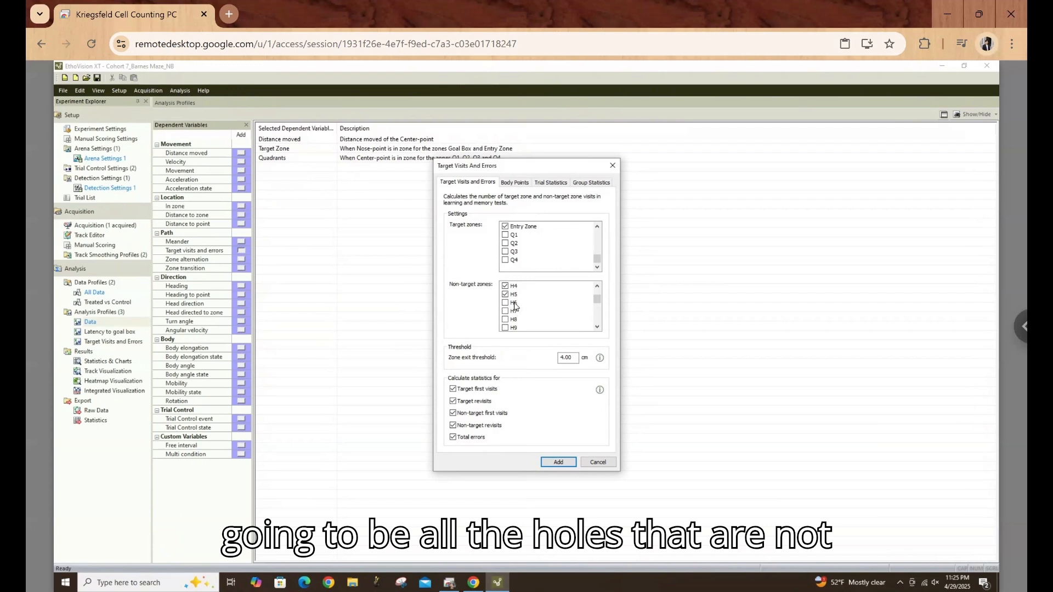
pyautogui.click(505, 305)
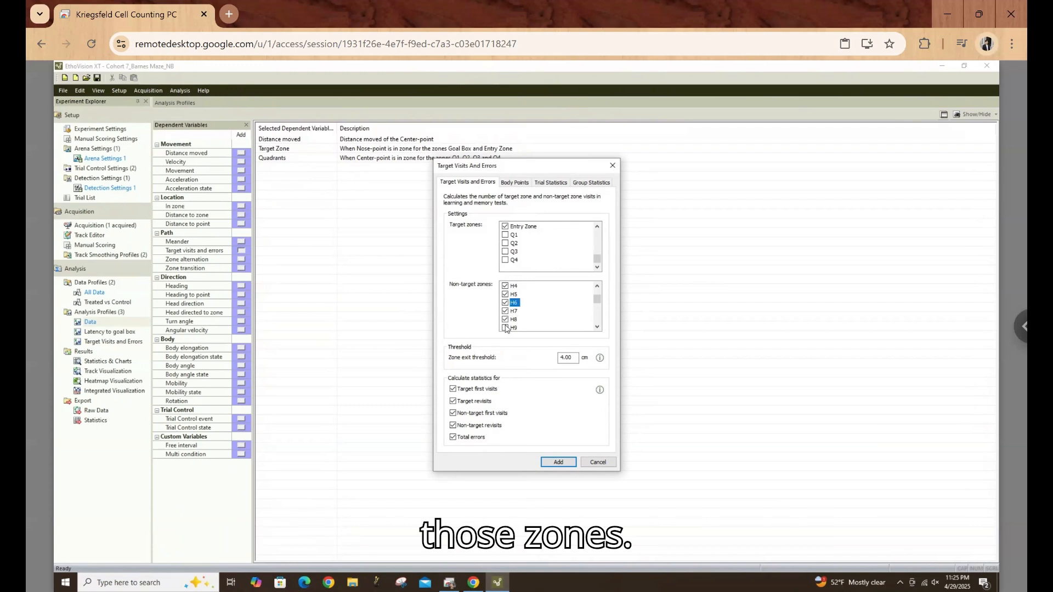
pyautogui.scroll(-4, 515, 297)
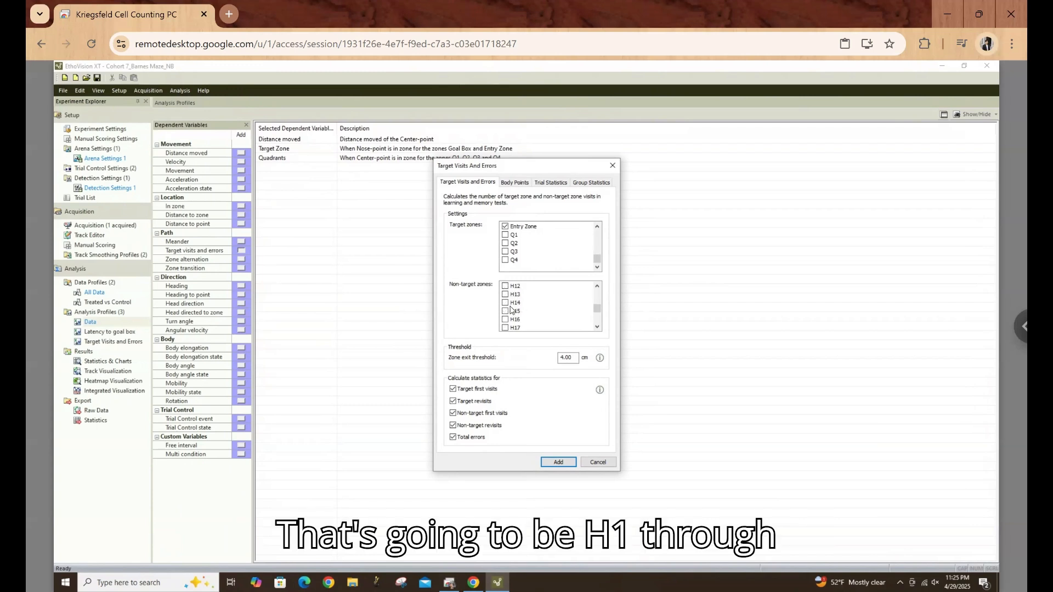
pyautogui.scroll(-3, 518, 305)
pyautogui.scroll(2, 522, 307)
pyautogui.click(505, 312)
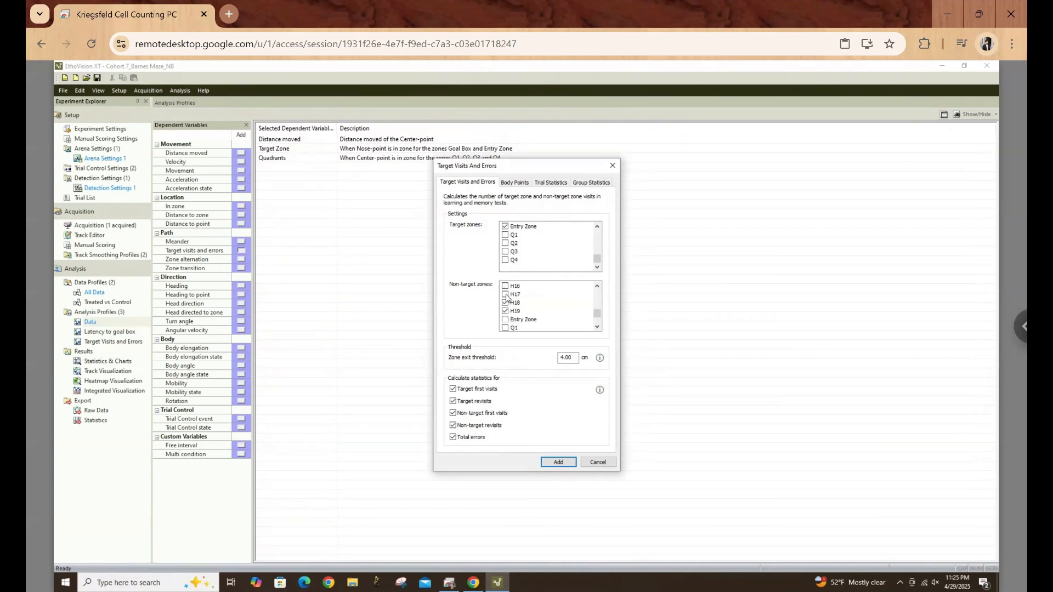
pyautogui.click(505, 286)
pyautogui.scroll(2, 506, 291)
pyautogui.click(505, 311)
pyautogui.click(506, 286)
pyautogui.scroll(1, 506, 307)
pyautogui.click(505, 303)
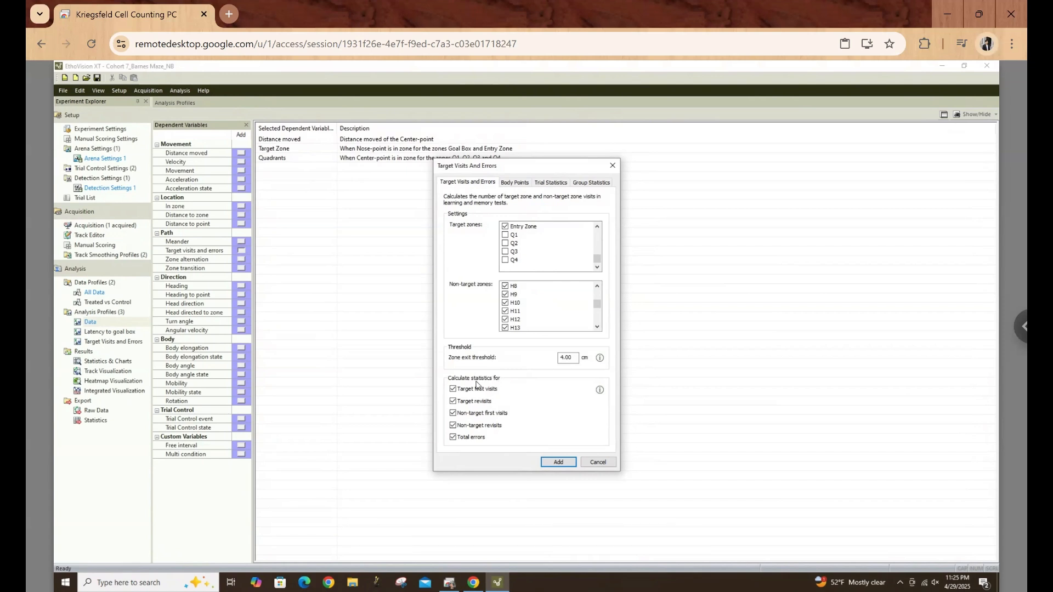
# Exclude Target first visits and Target revisits, and add the Target visits and errors variable for the Nose-point with Frequency as trial statistic
pyautogui.click(453, 400)
pyautogui.click(453, 389)
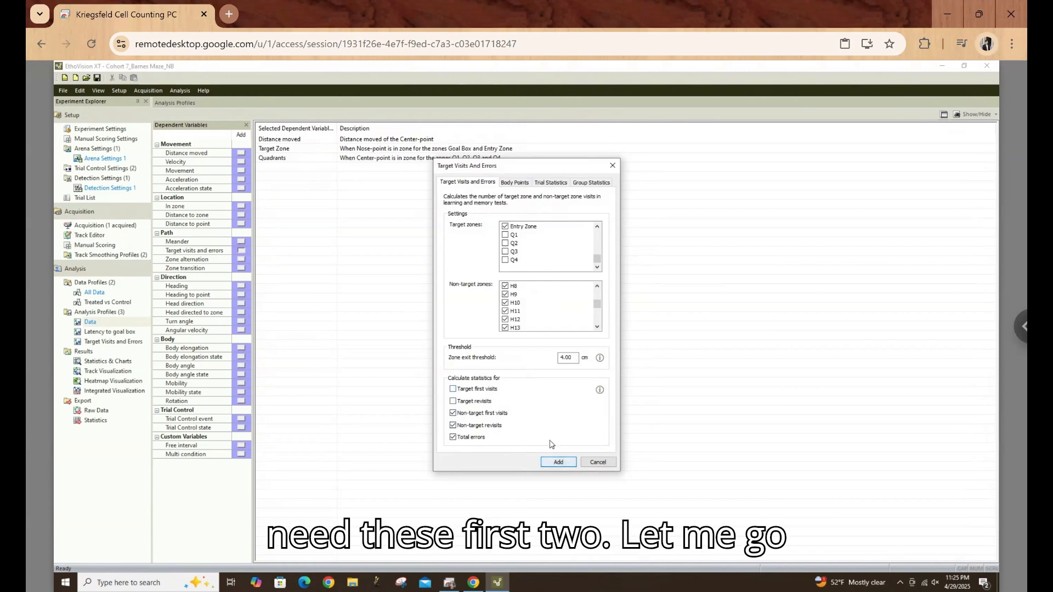
pyautogui.click(515, 183)
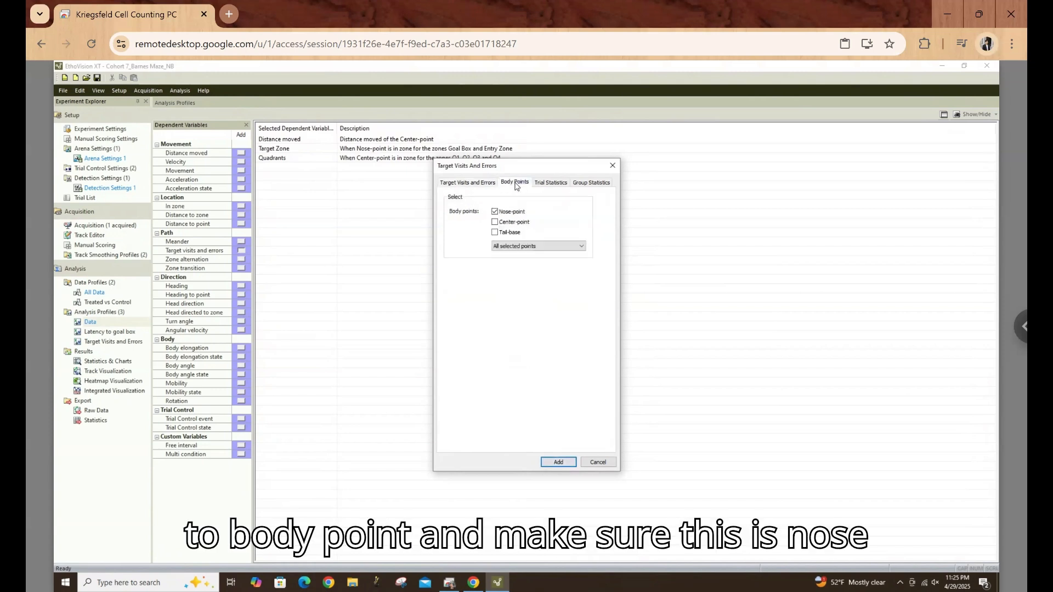
pyautogui.click(543, 184)
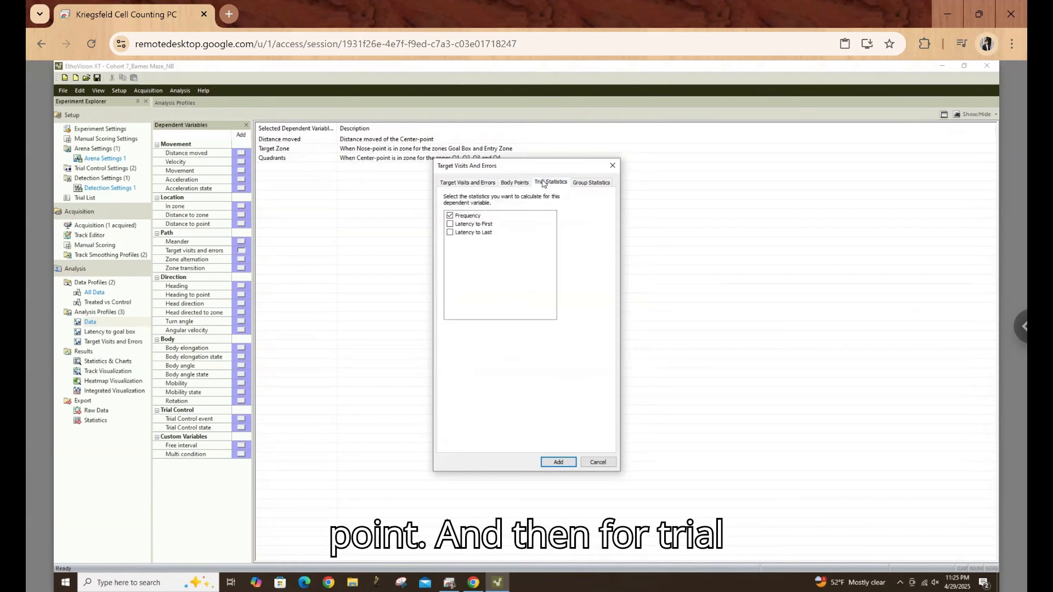
pyautogui.click(453, 225)
pyautogui.click(450, 225)
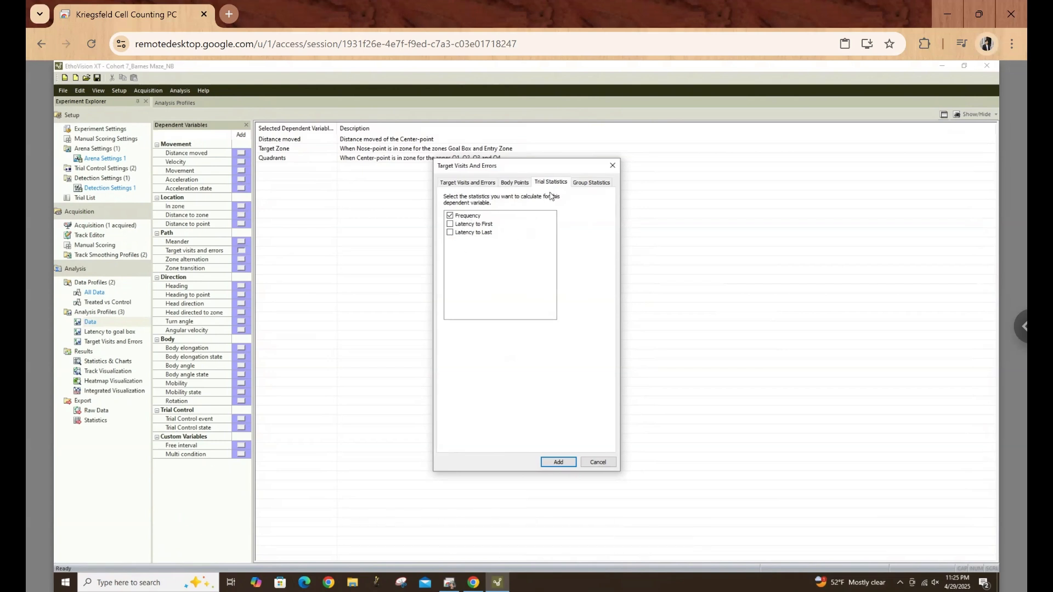
pyautogui.click(558, 462)
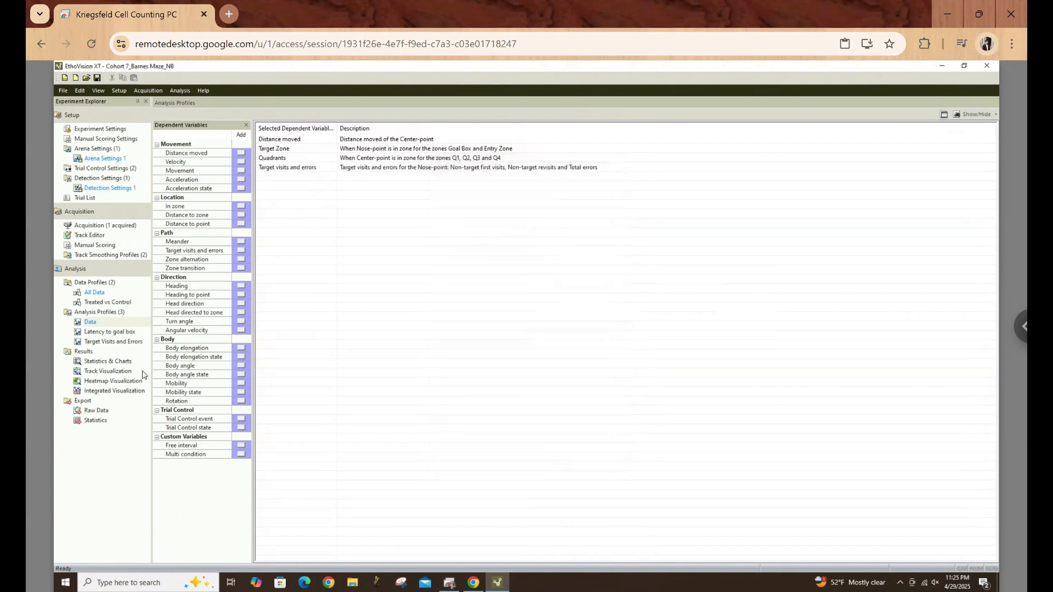
# Open the statistics for export, dismiss the export settings, and calculate and review the trial statistics for the Data analysis profile
pyautogui.click(96, 421)
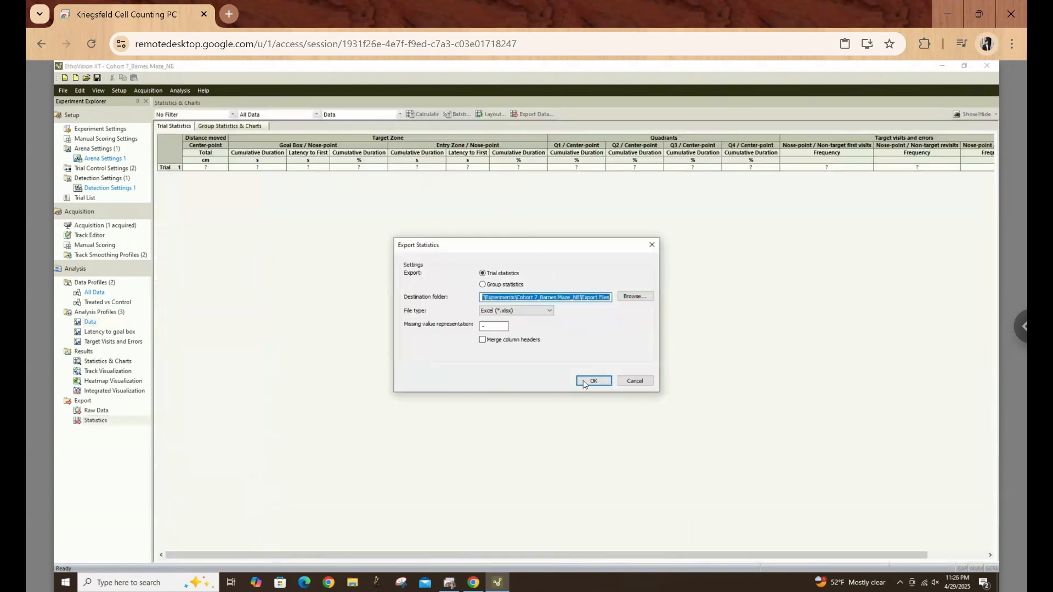
pyautogui.click(634, 380)
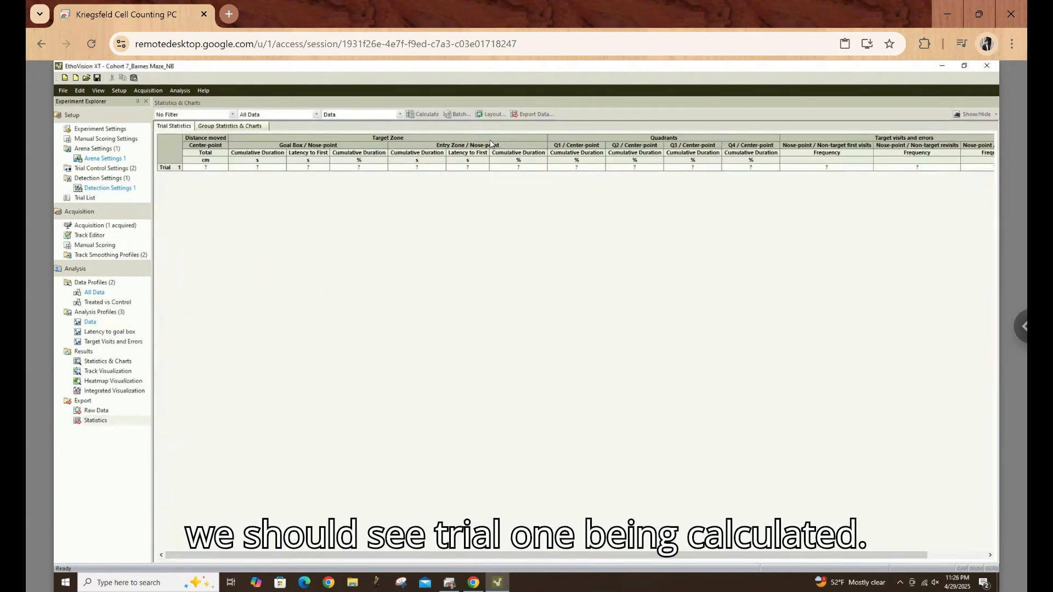
pyautogui.click(423, 114)
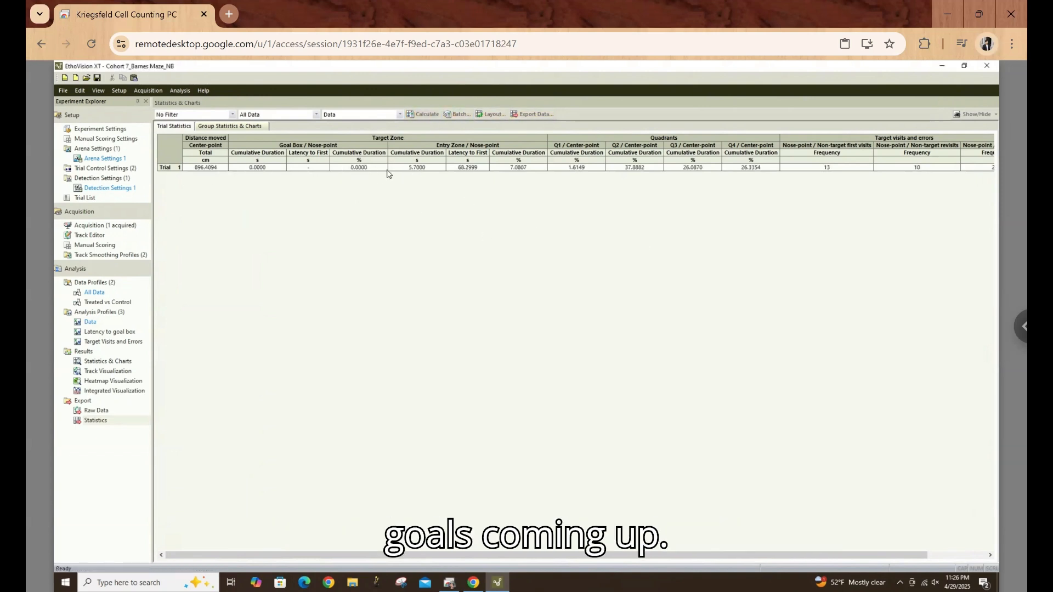
pyautogui.middleClick(272, 231)
pyautogui.middleClick(335, 232)
pyautogui.middleClick(349, 225)
pyautogui.middleClick(471, 232)
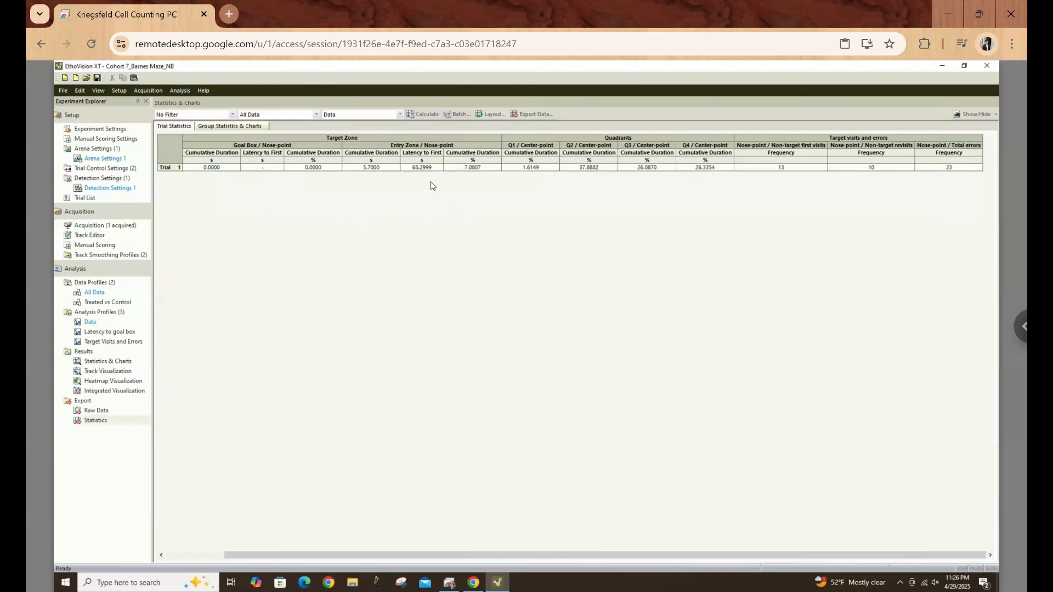
# Add Animal ID to the rows of the trial statistics table layout, below Trial
pyautogui.click(495, 114)
pyautogui.click(455, 243)
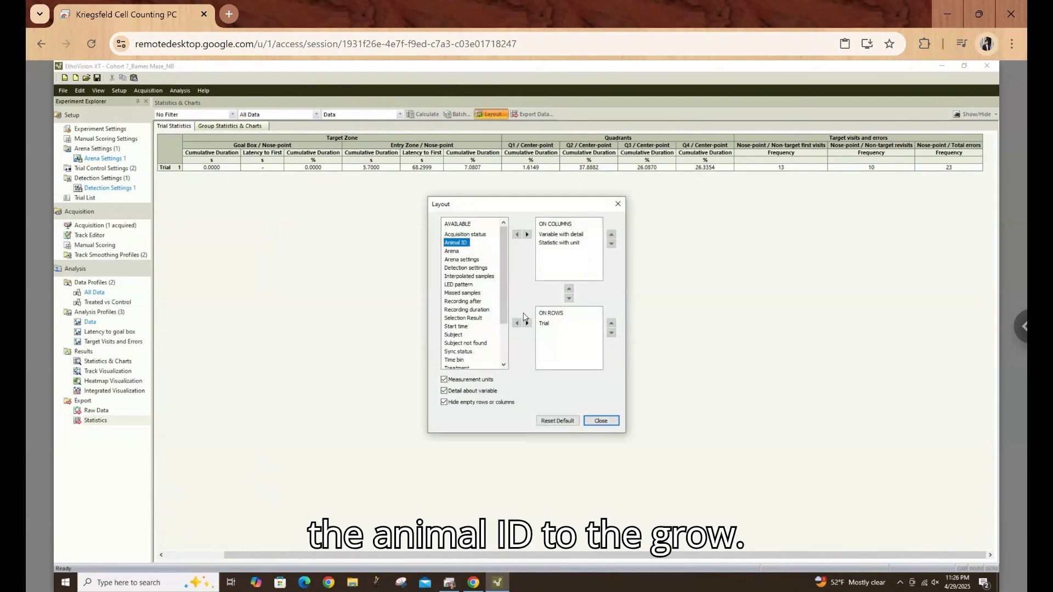
pyautogui.click(526, 322)
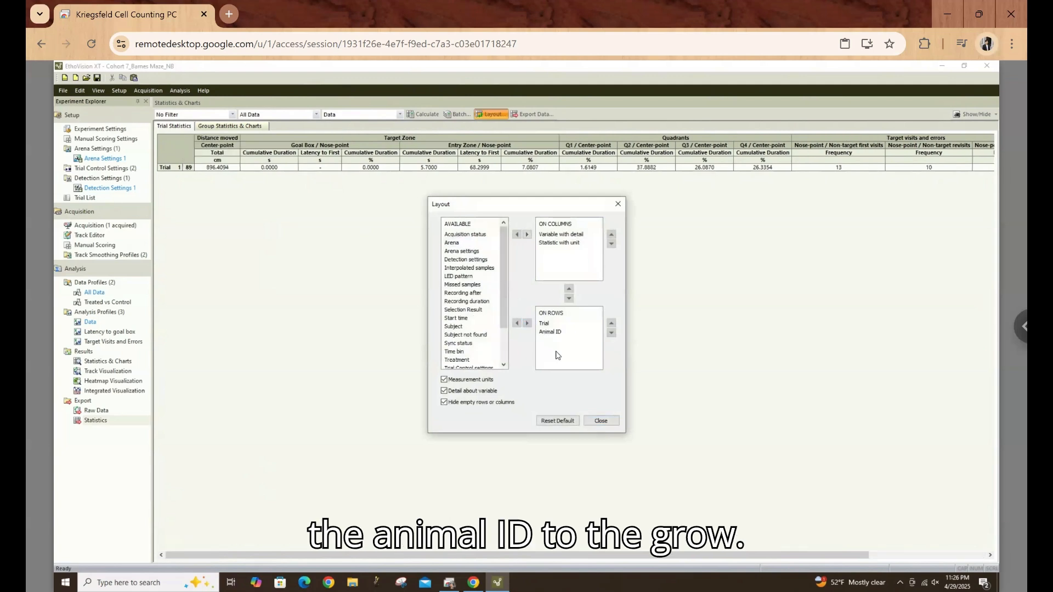
pyautogui.click(605, 421)
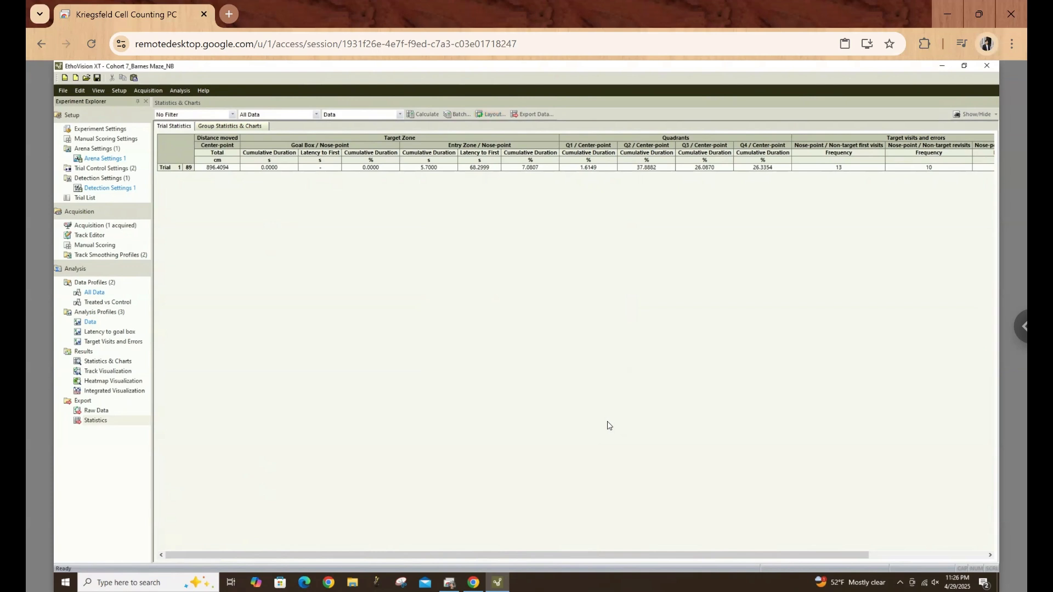